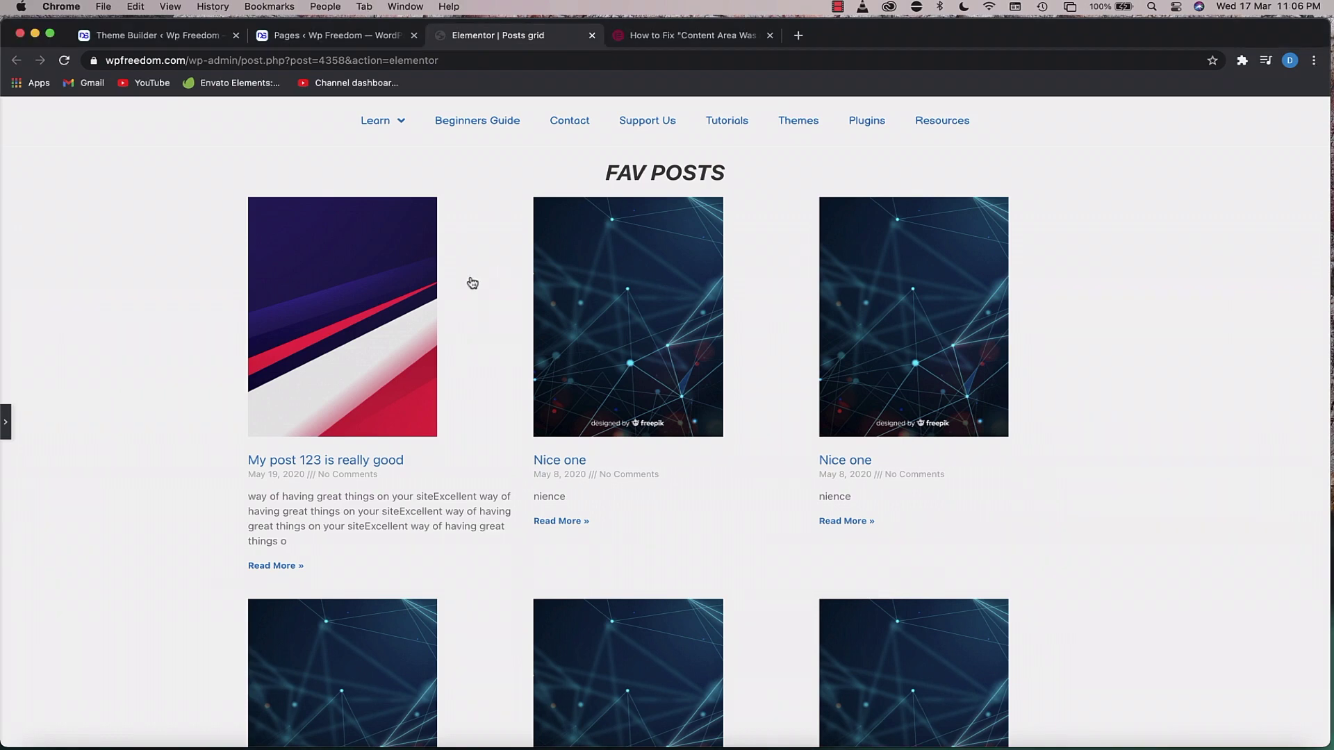
# Preview the existing posts grid page with the editing panel hidden.
pyautogui.click(6, 421)
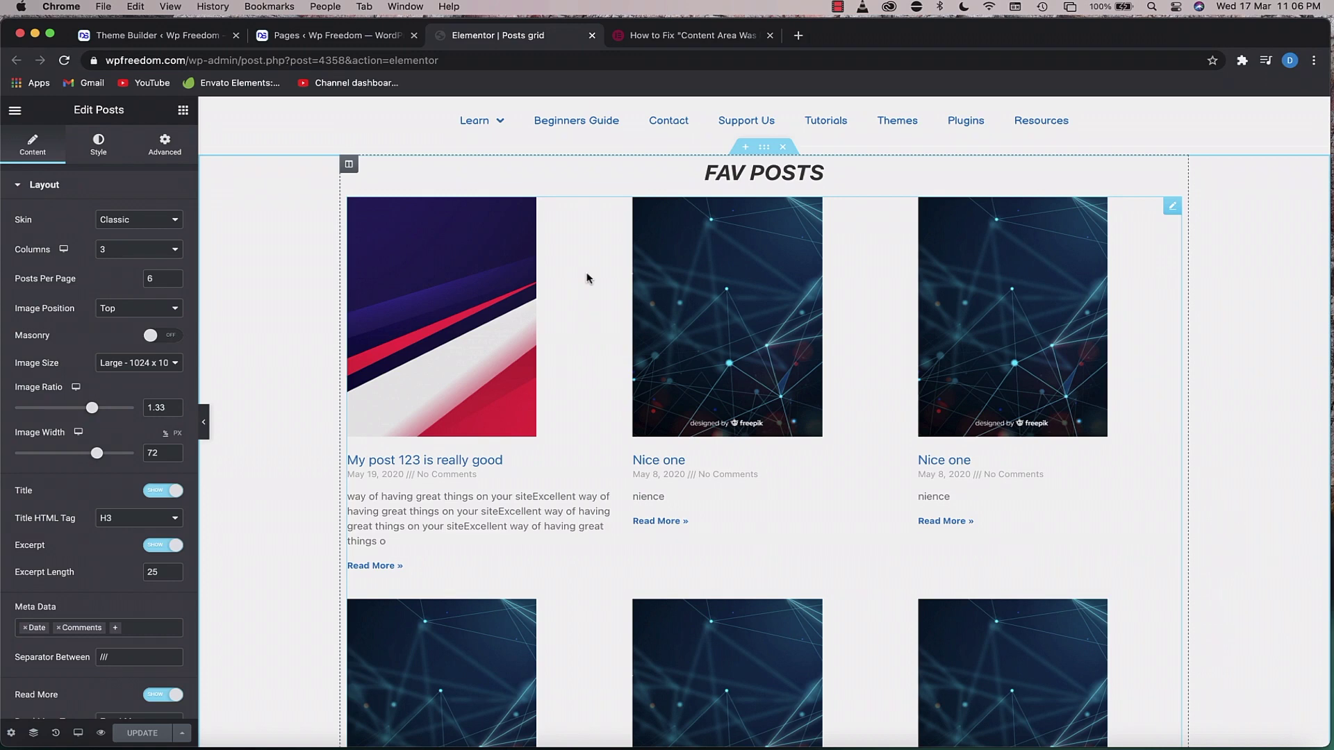
pyautogui.click(203, 422)
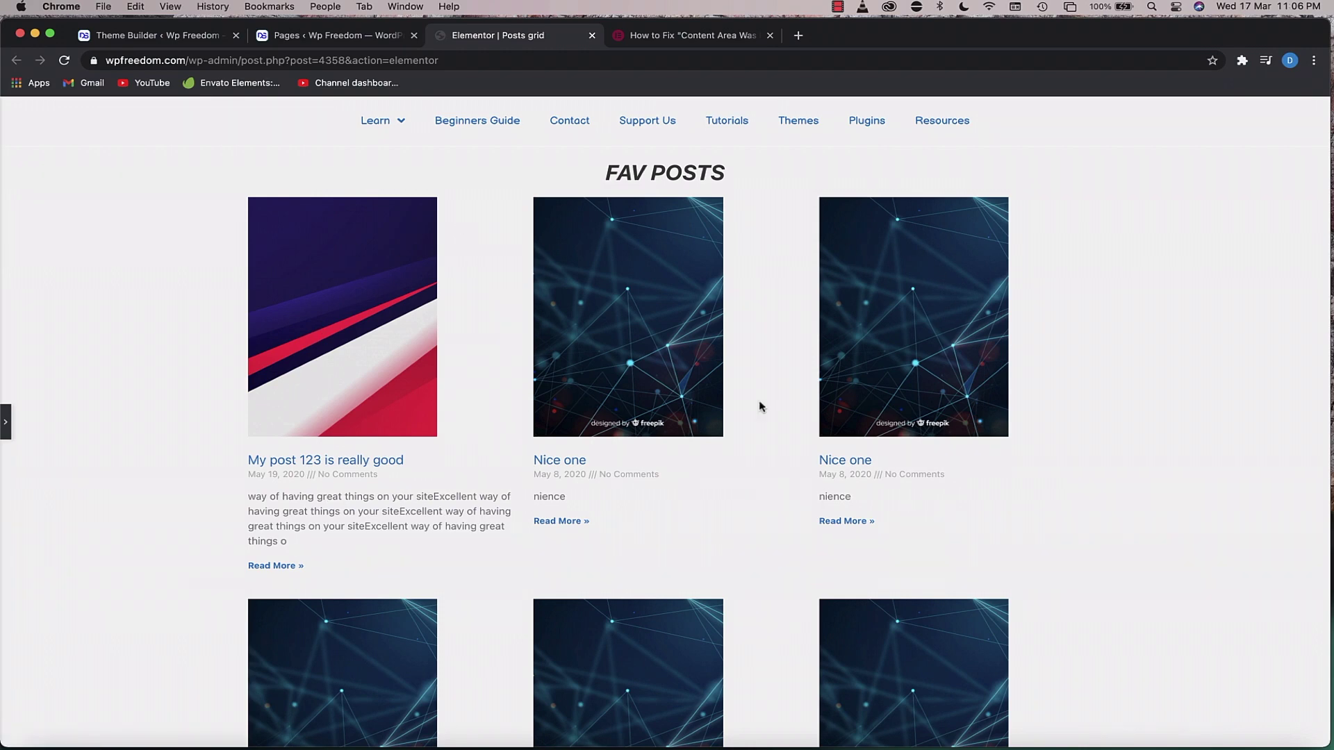
pyautogui.scroll(-2, 556, 538)
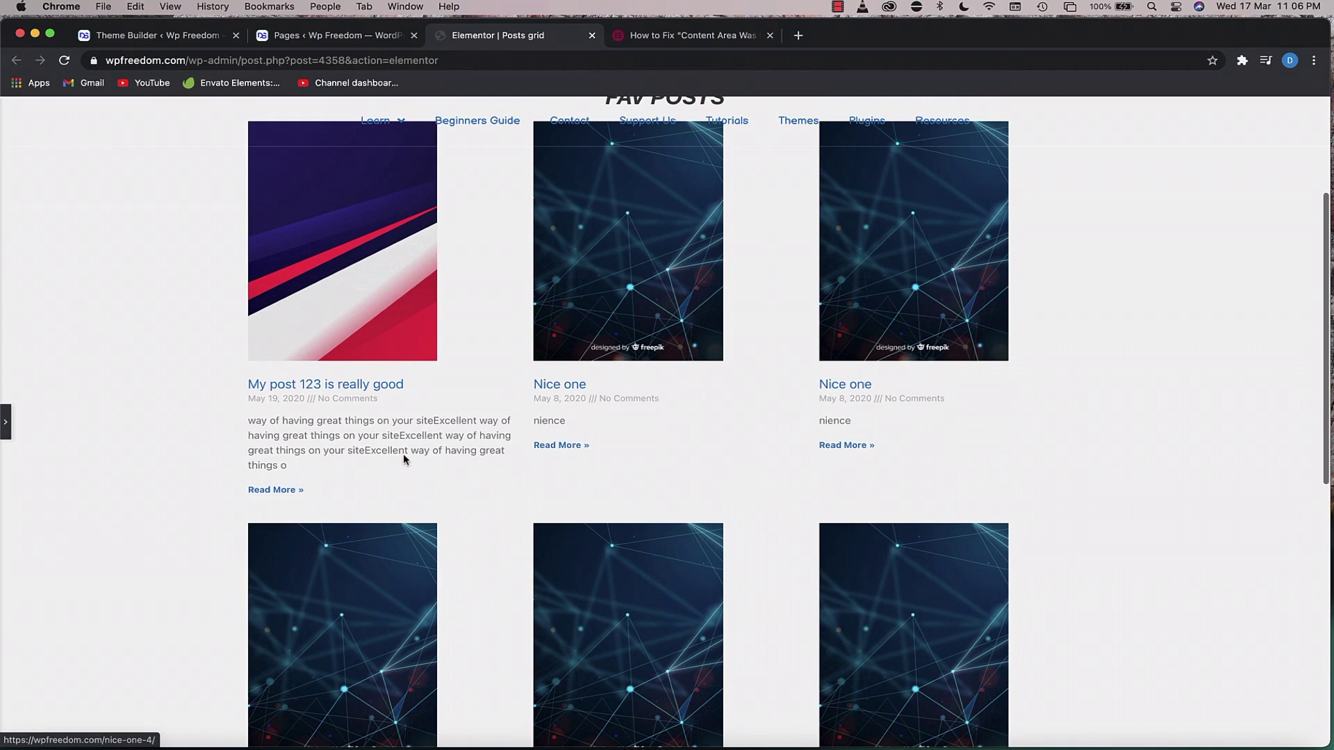
pyautogui.scroll(3, 358, 313)
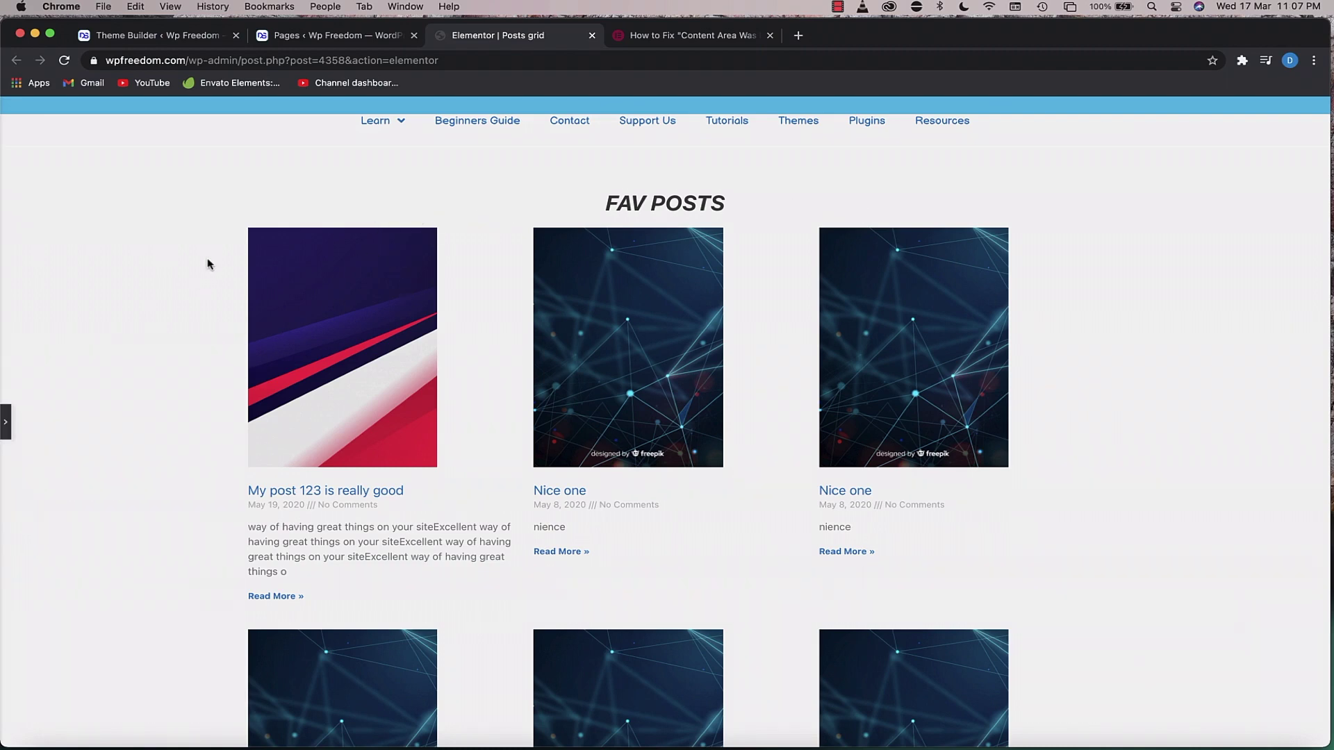
# Search plugins for 'ele custom', confirm Elementor Custom Skin is active, then clear the search.
pyautogui.click(174, 38)
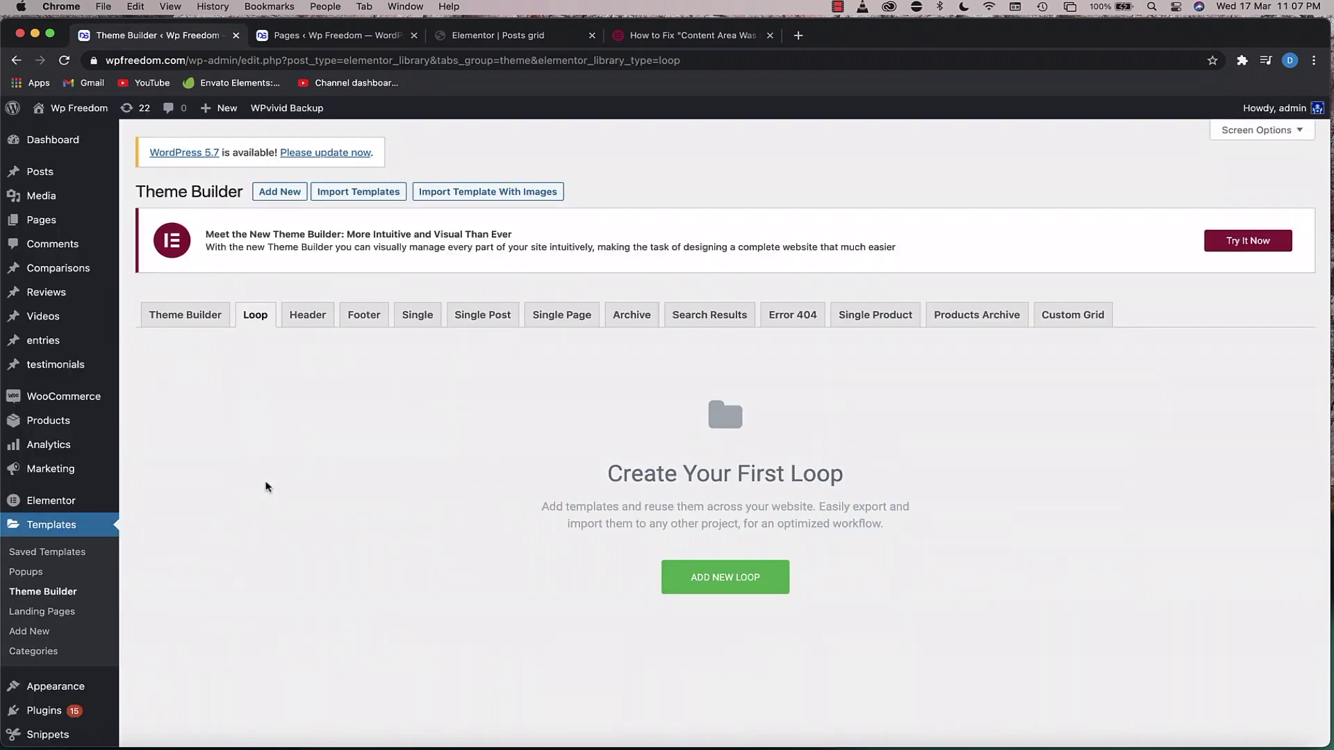
pyautogui.click(50, 710)
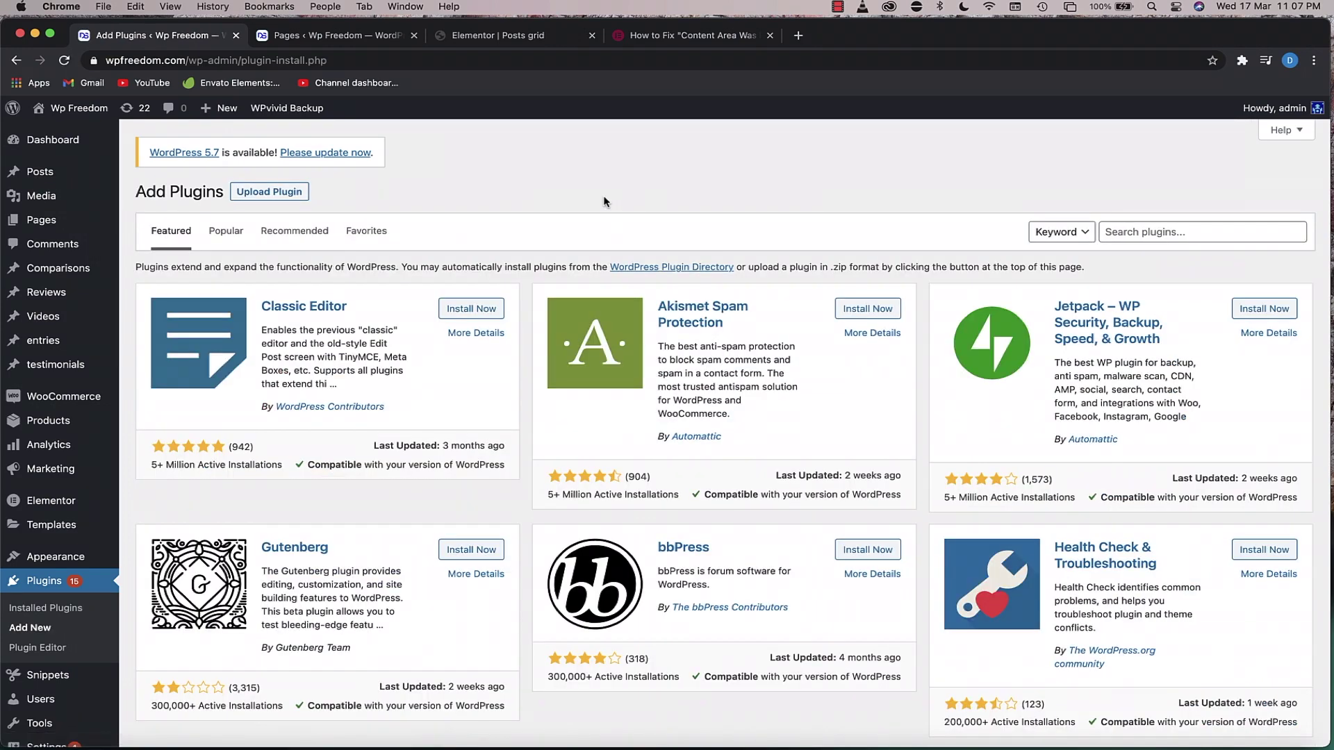
pyautogui.click(1141, 235)
pyautogui.write('ele ')
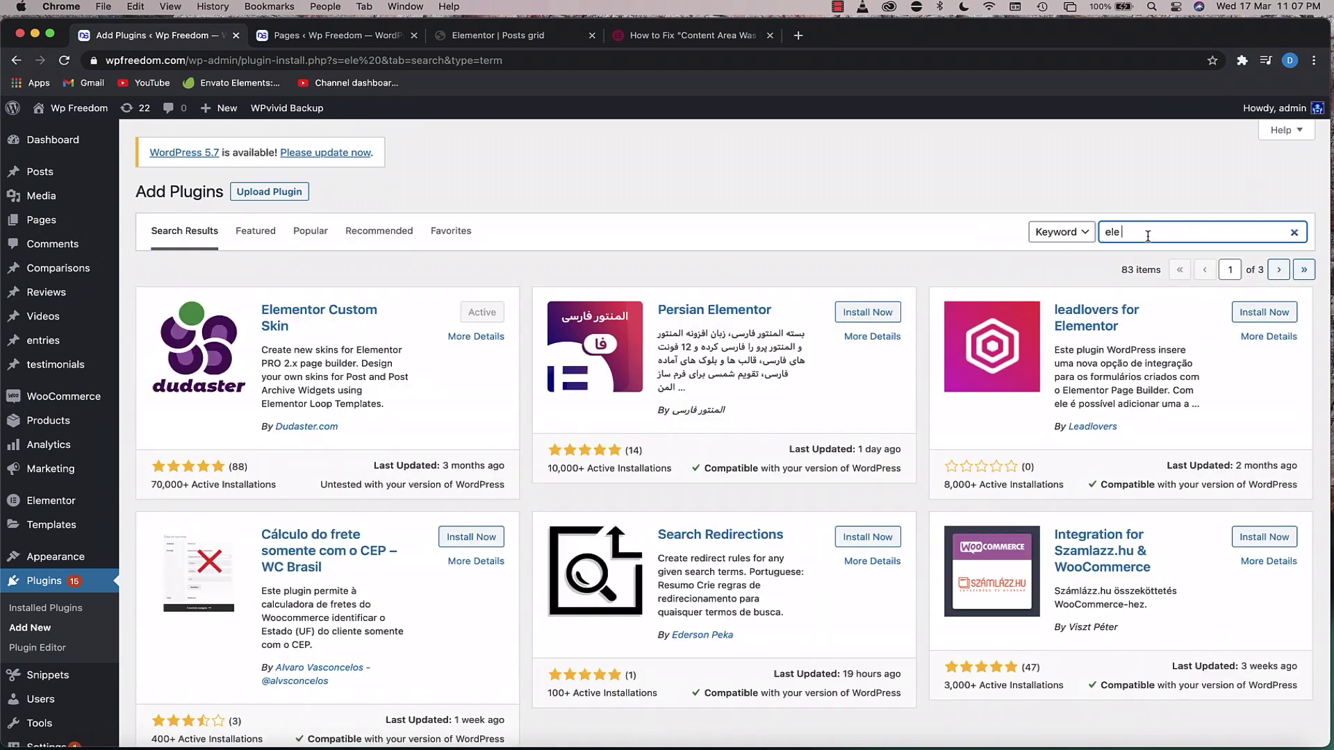
pyautogui.write('custom')
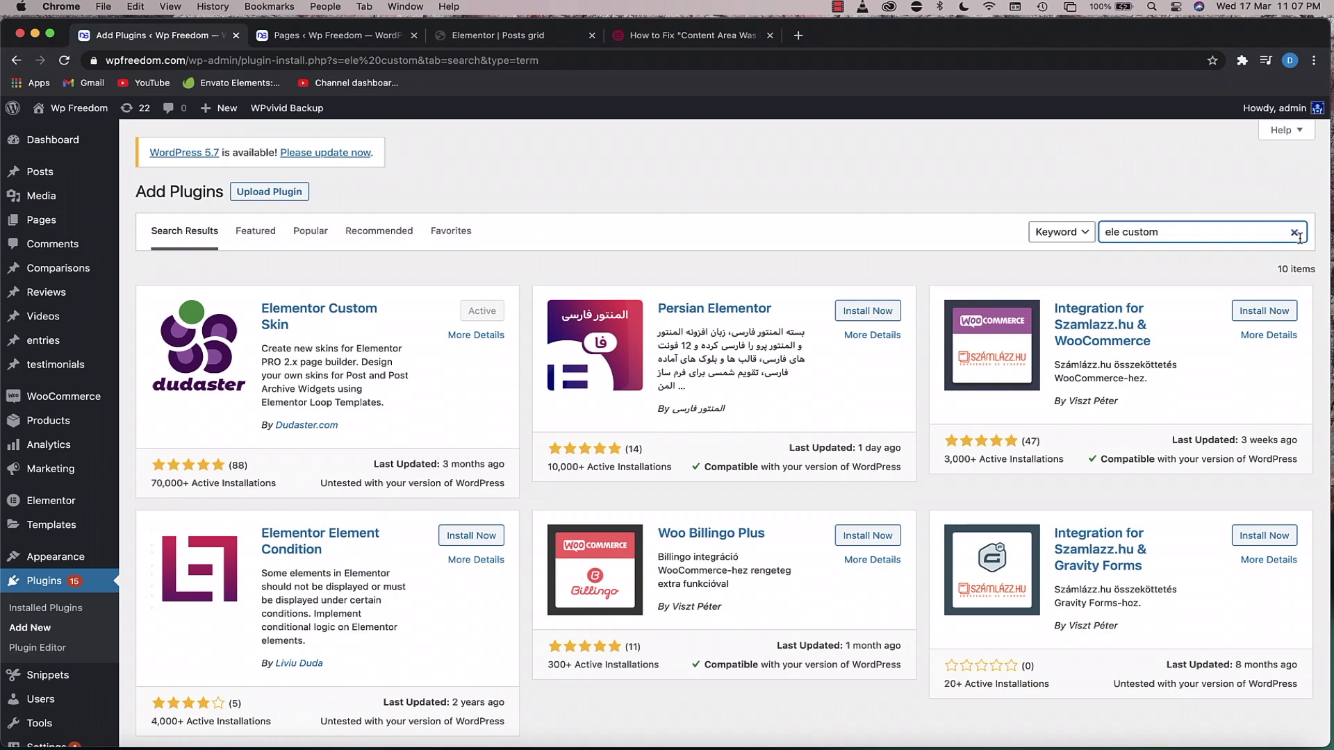
pyautogui.click(1298, 237)
pyautogui.click(1293, 233)
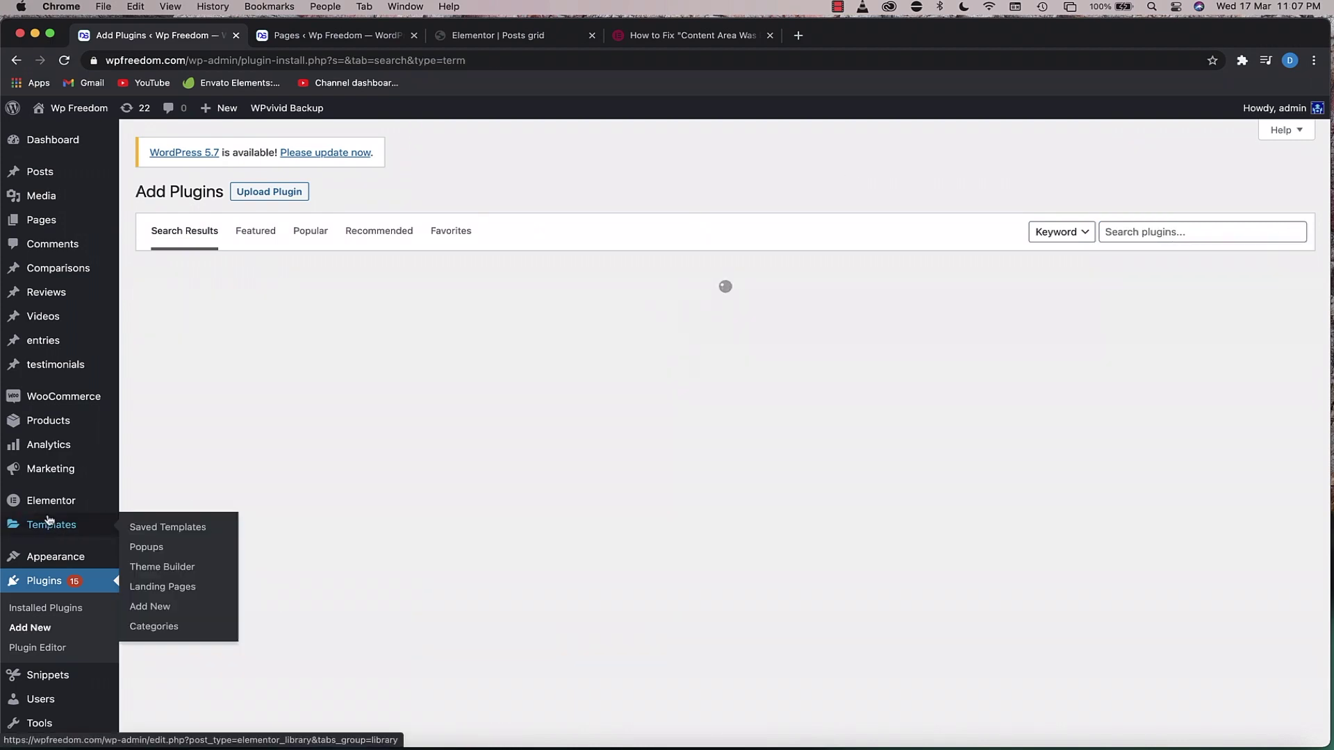
pyautogui.moveTo(50, 524)
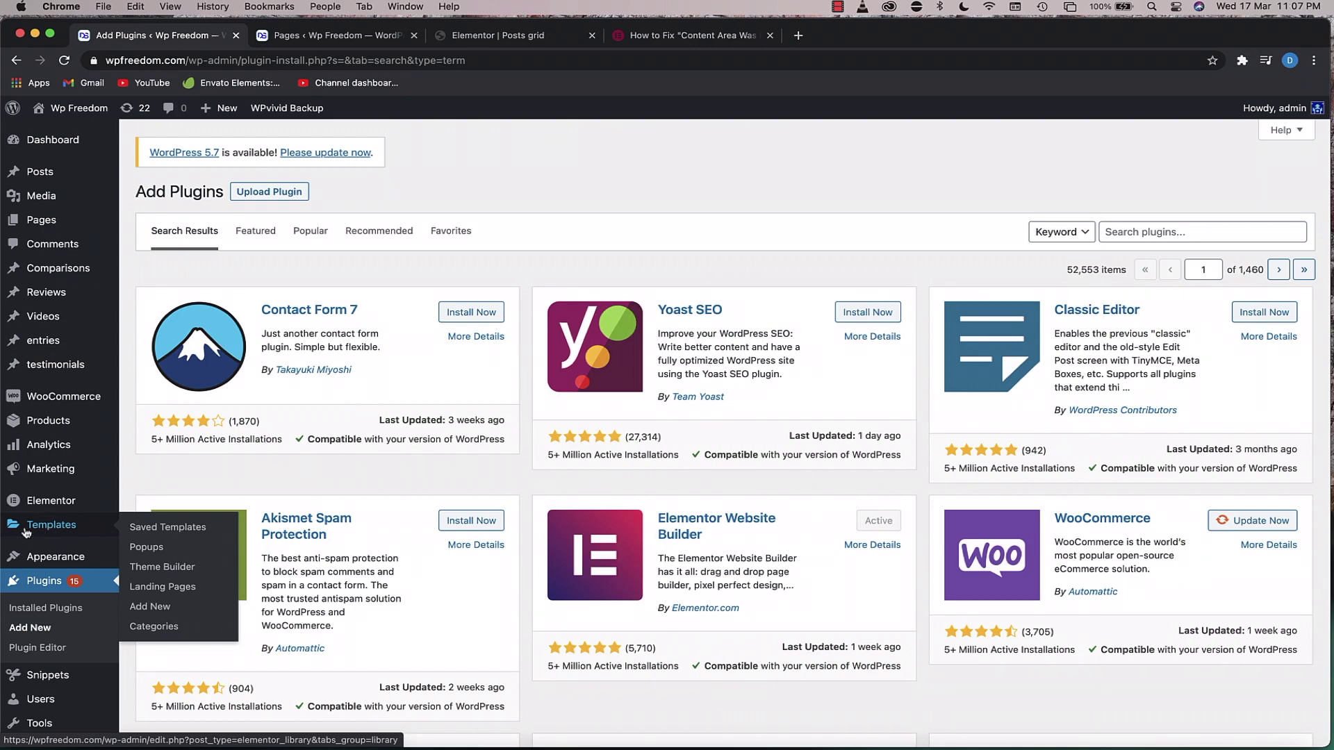
# Create a new Theme Builder Loop template named 'My posts loop'.
pyautogui.click(171, 568)
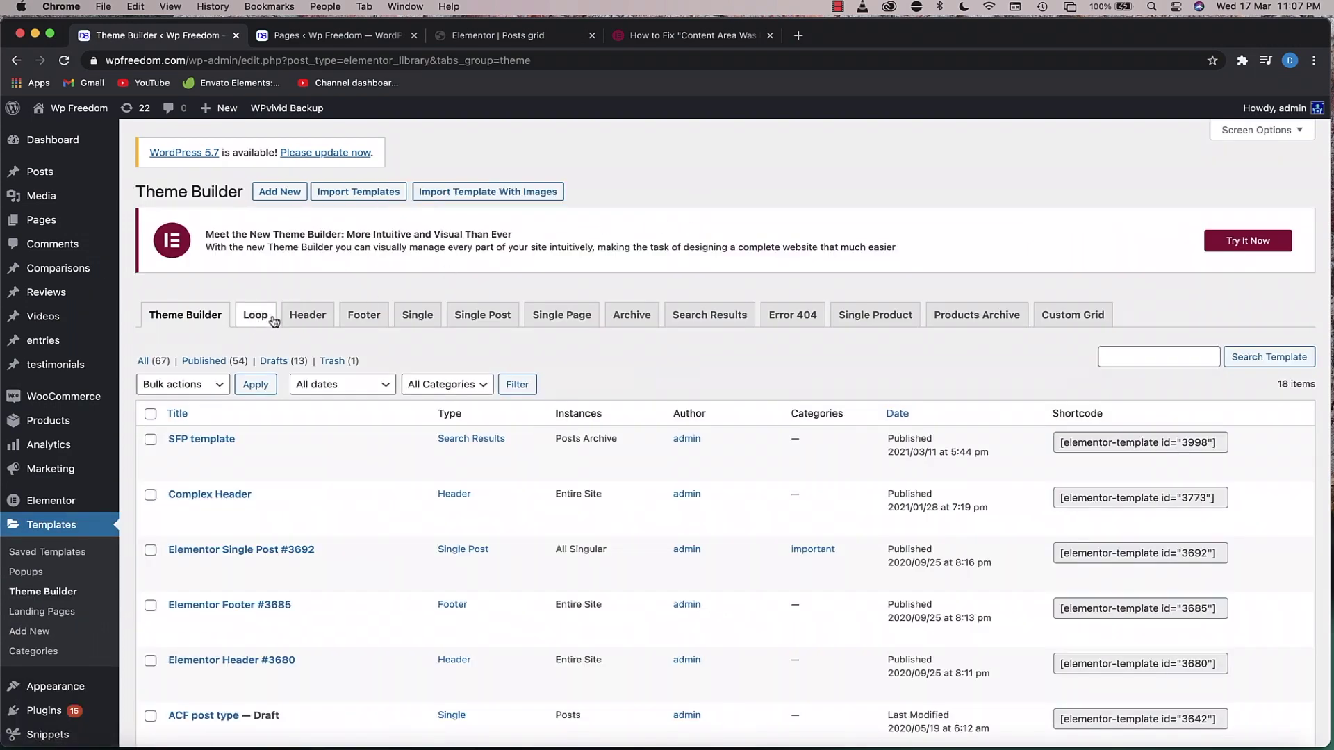
pyautogui.click(255, 316)
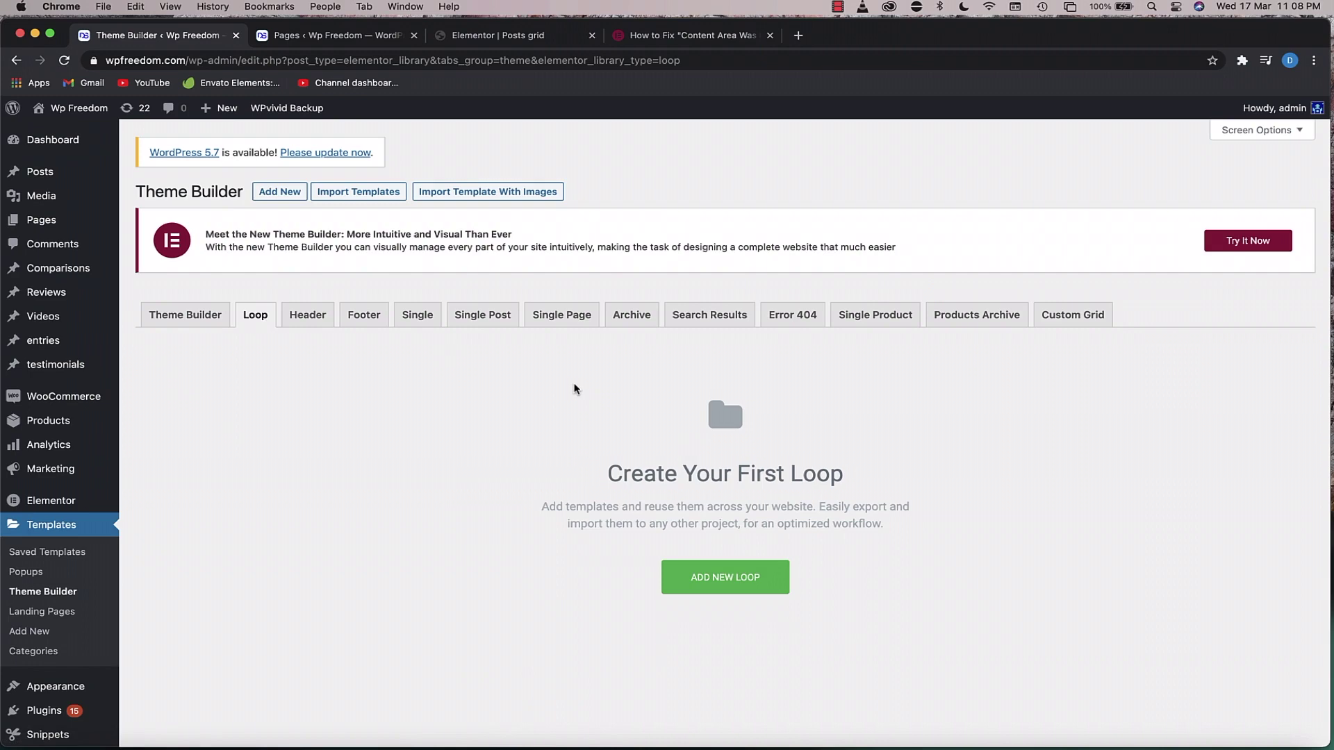
pyautogui.click(769, 575)
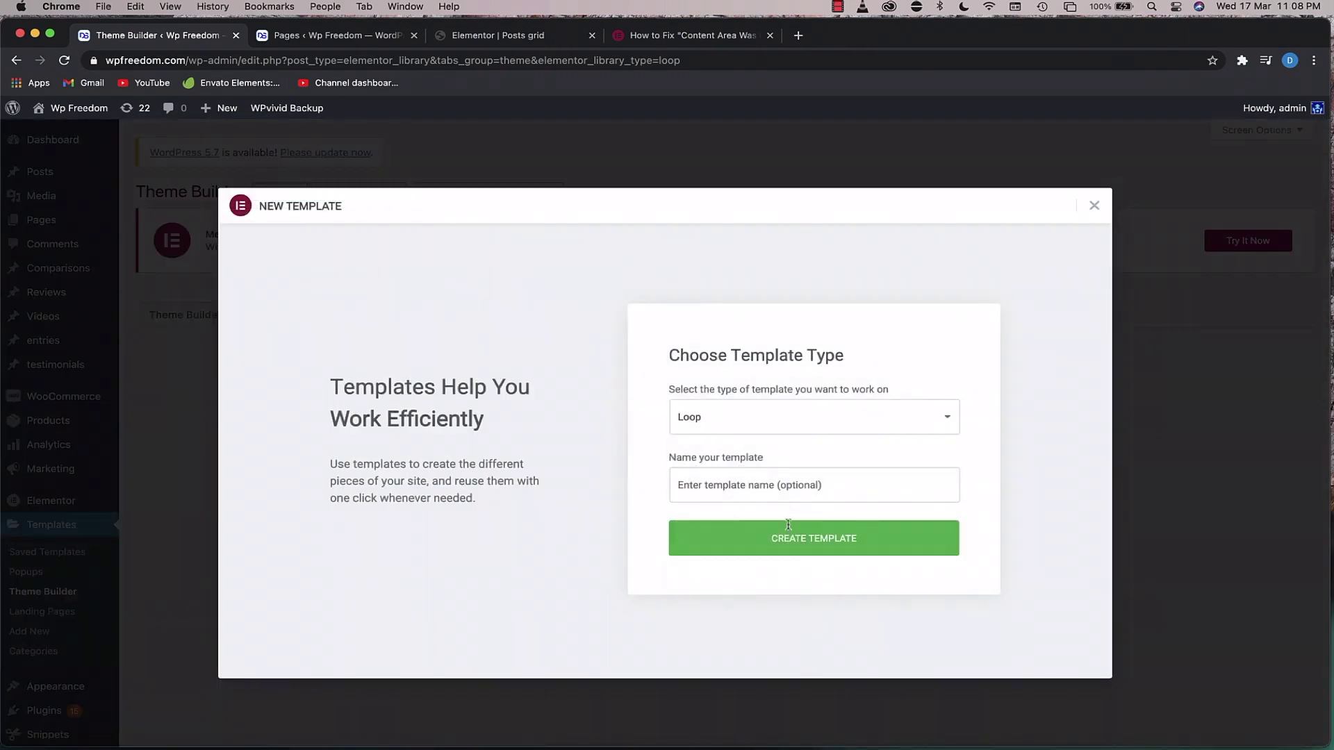
pyautogui.click(770, 476)
pyautogui.write('My posts loop')
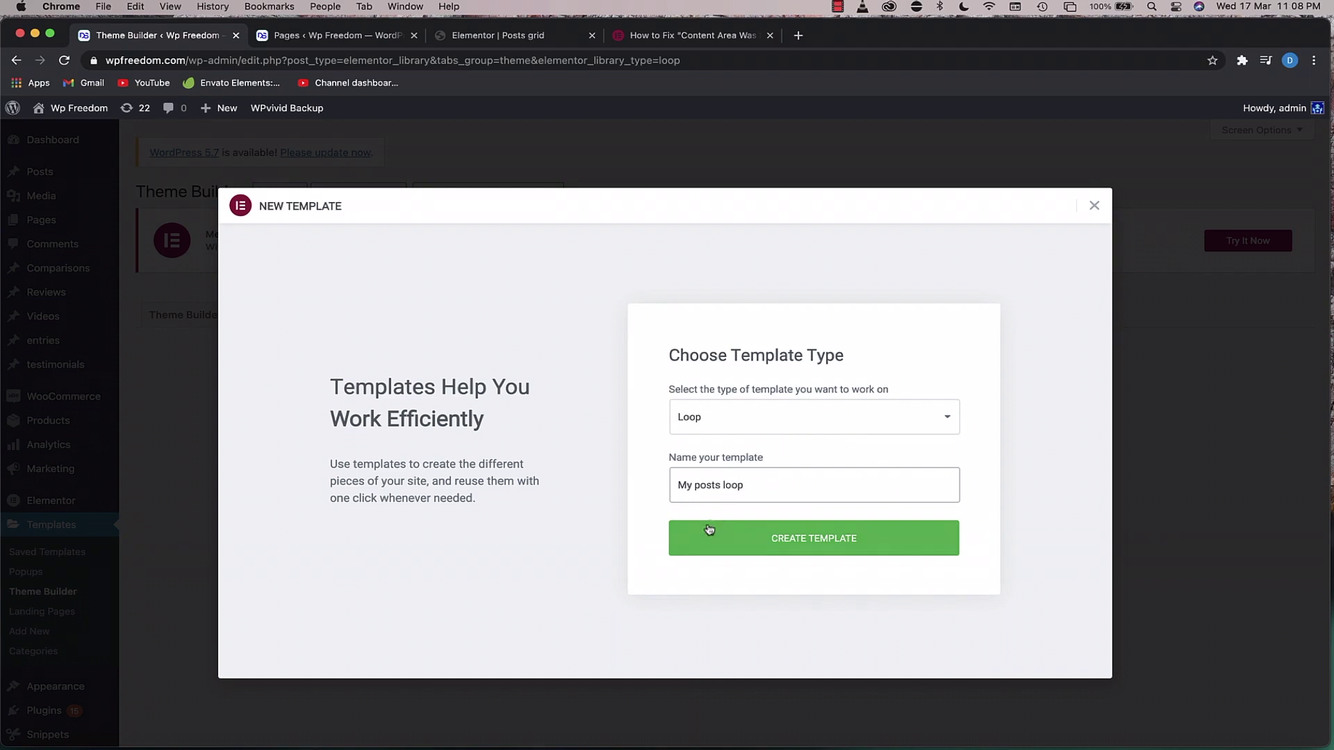
pyautogui.click(709, 530)
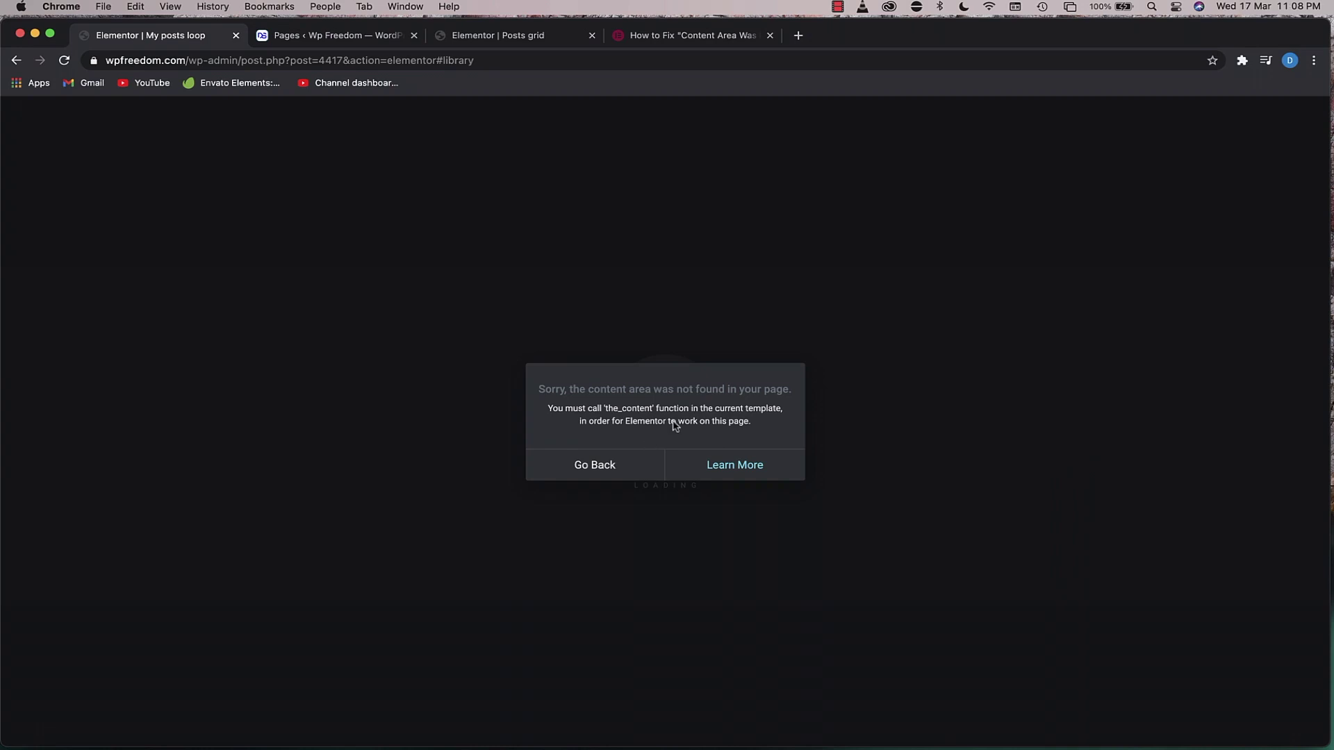
# Go back from the error and open My posts loop's WordPress edit screen.
pyautogui.click(581, 461)
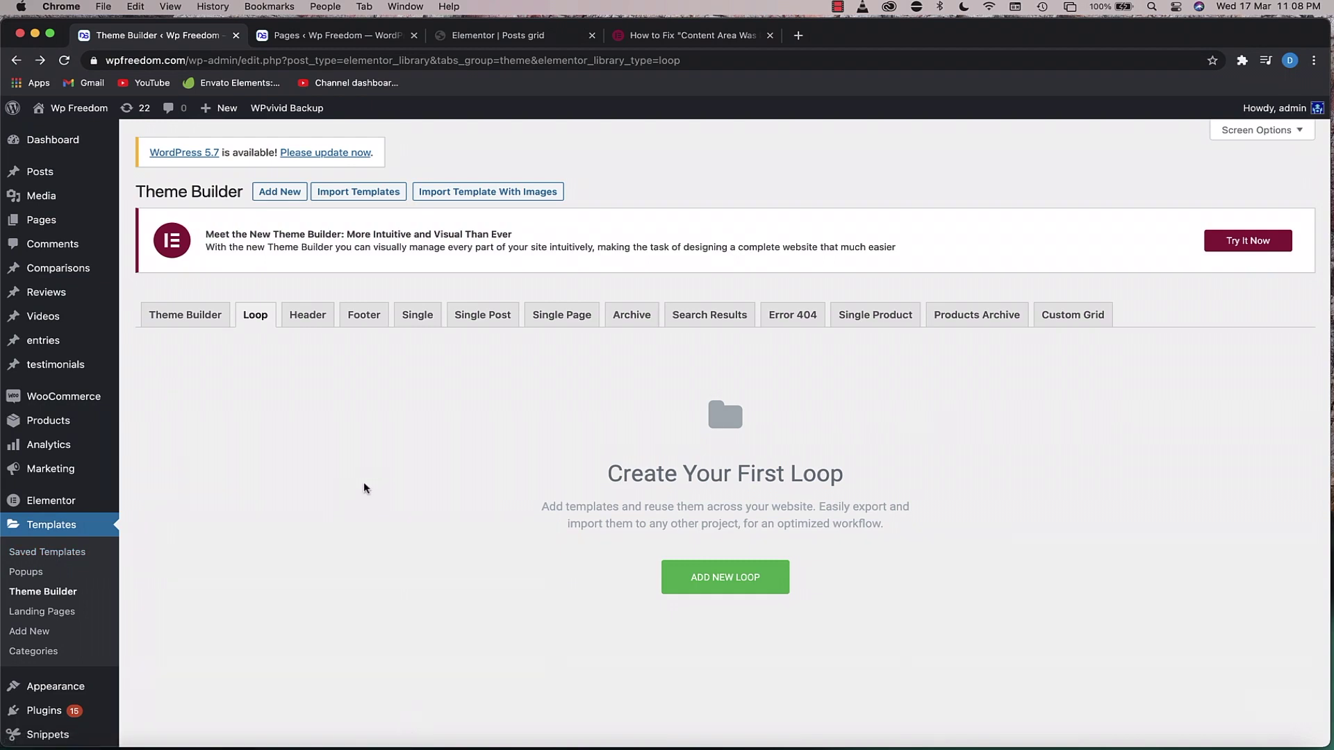
pyautogui.click(47, 591)
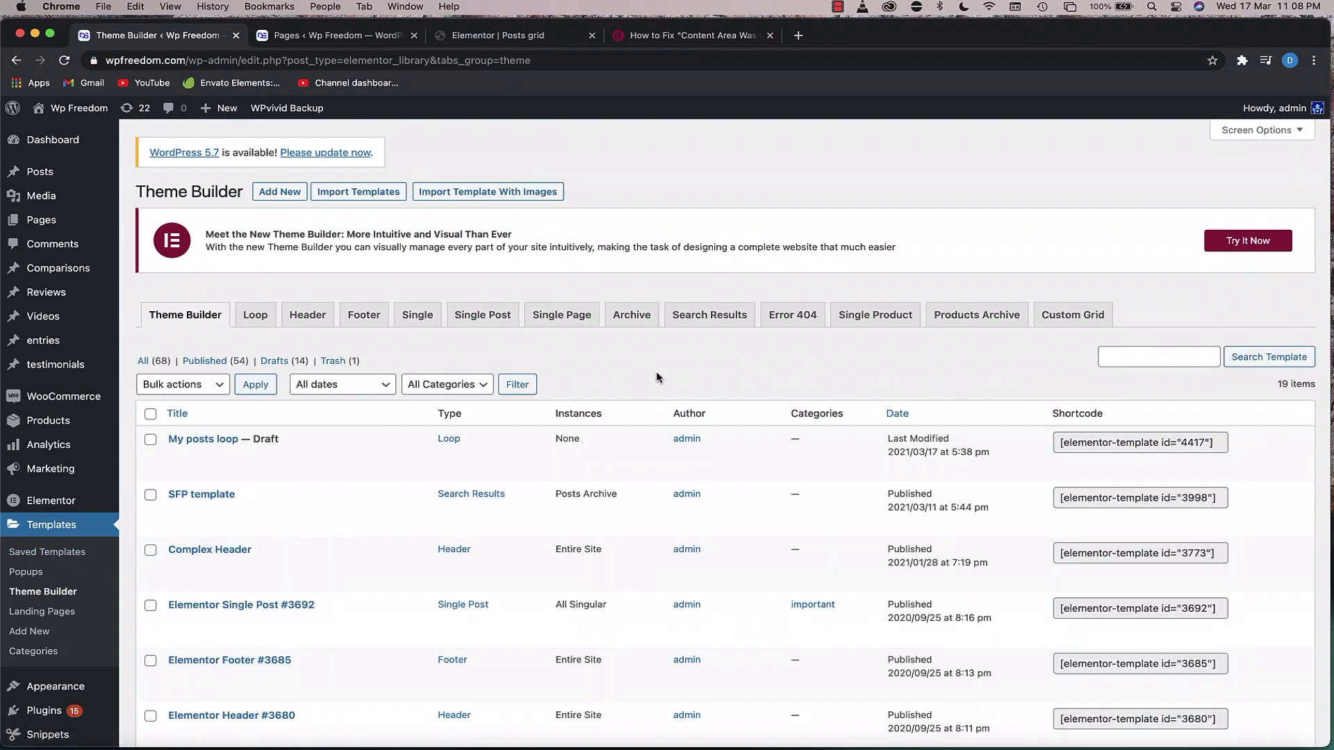
pyautogui.moveTo(223, 446)
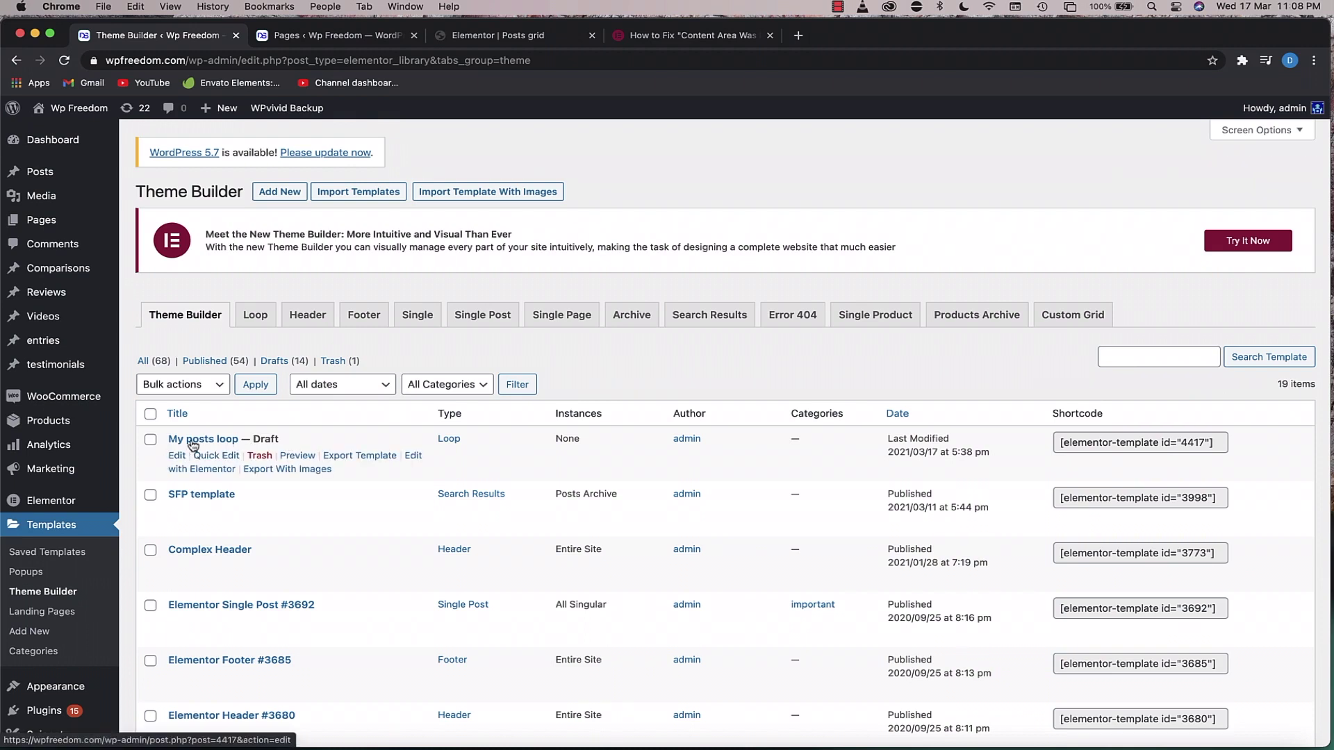
pyautogui.click(176, 459)
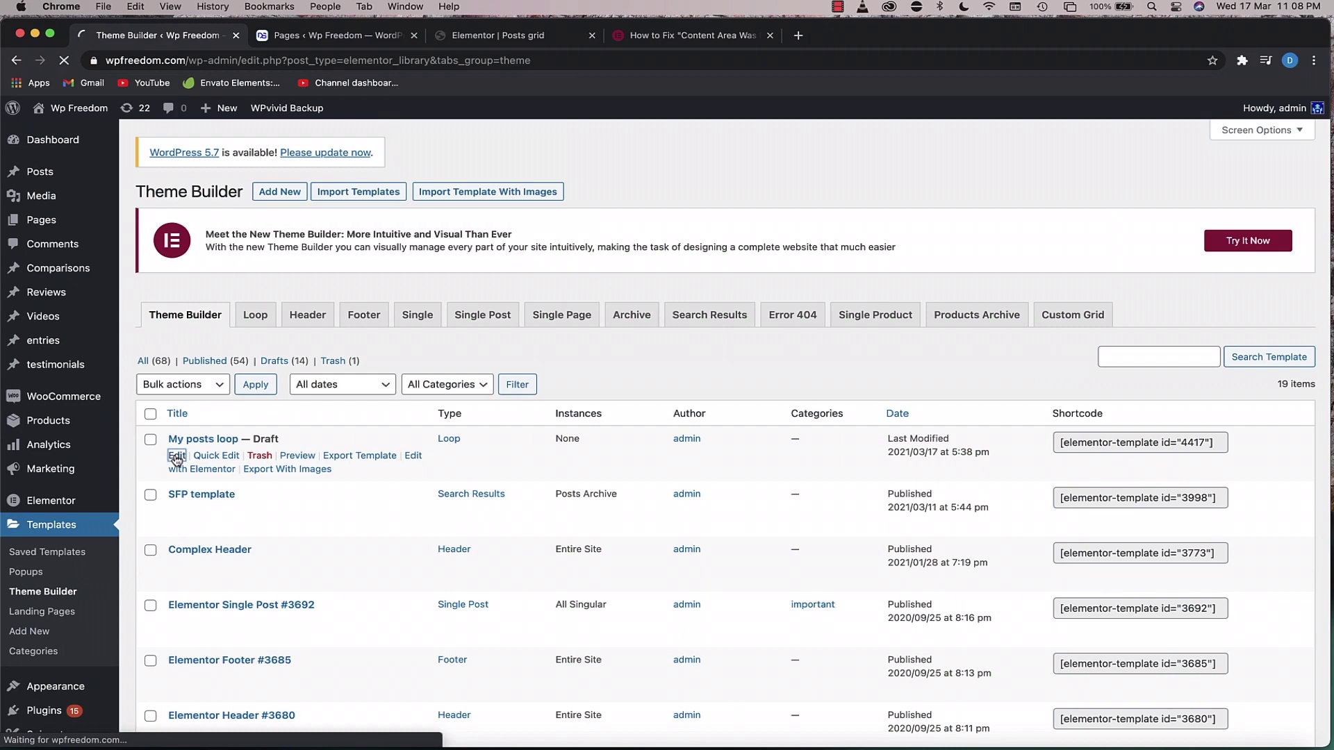
# Set the page template to Elementor Canvas, publish, and open it in Elementor.
pyautogui.scroll(-3, 952, 538)
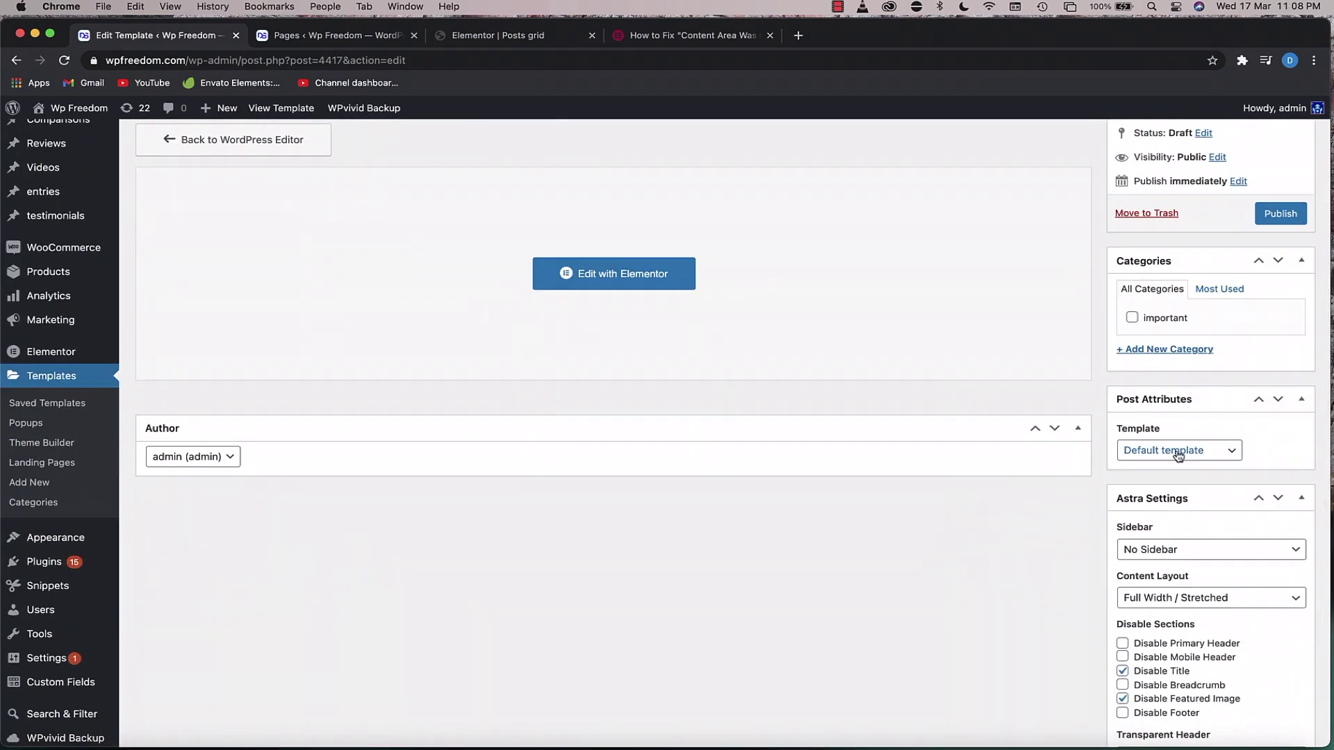
pyautogui.click(1178, 456)
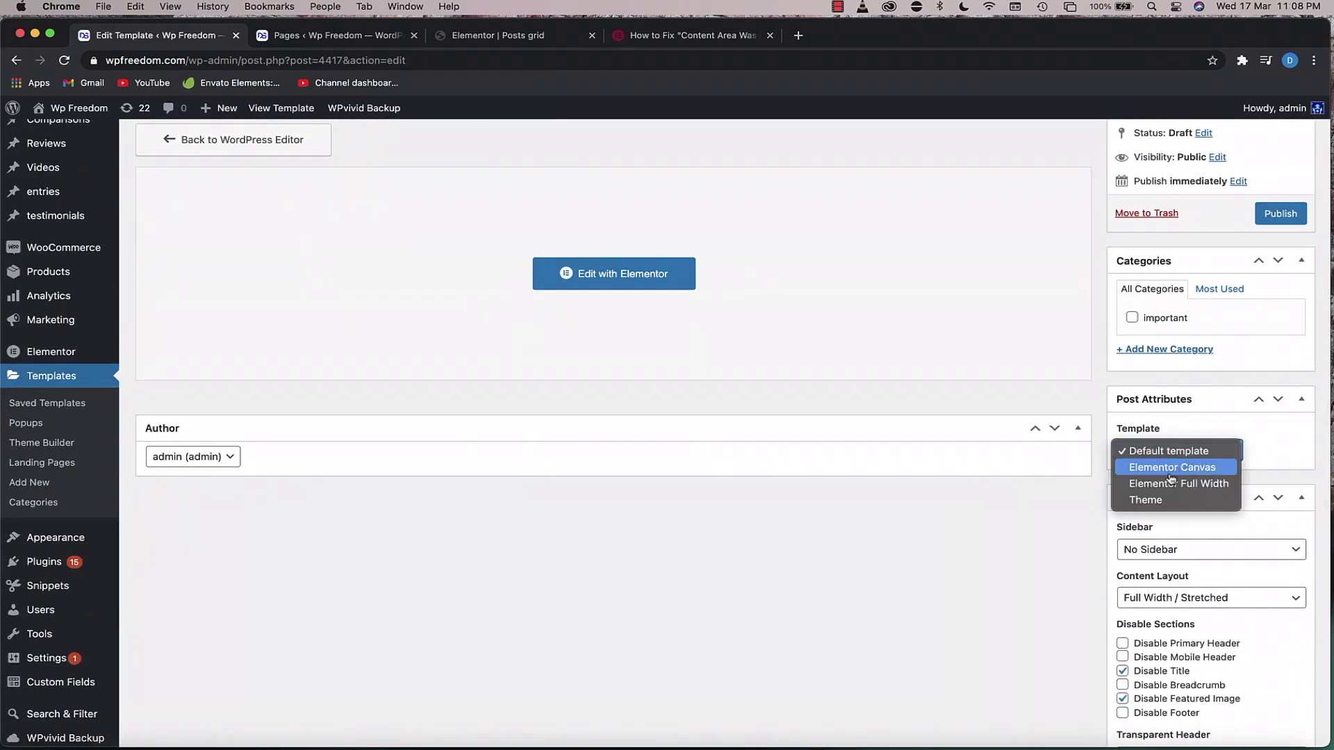
pyautogui.click(1172, 467)
pyautogui.scroll(5, 969, 563)
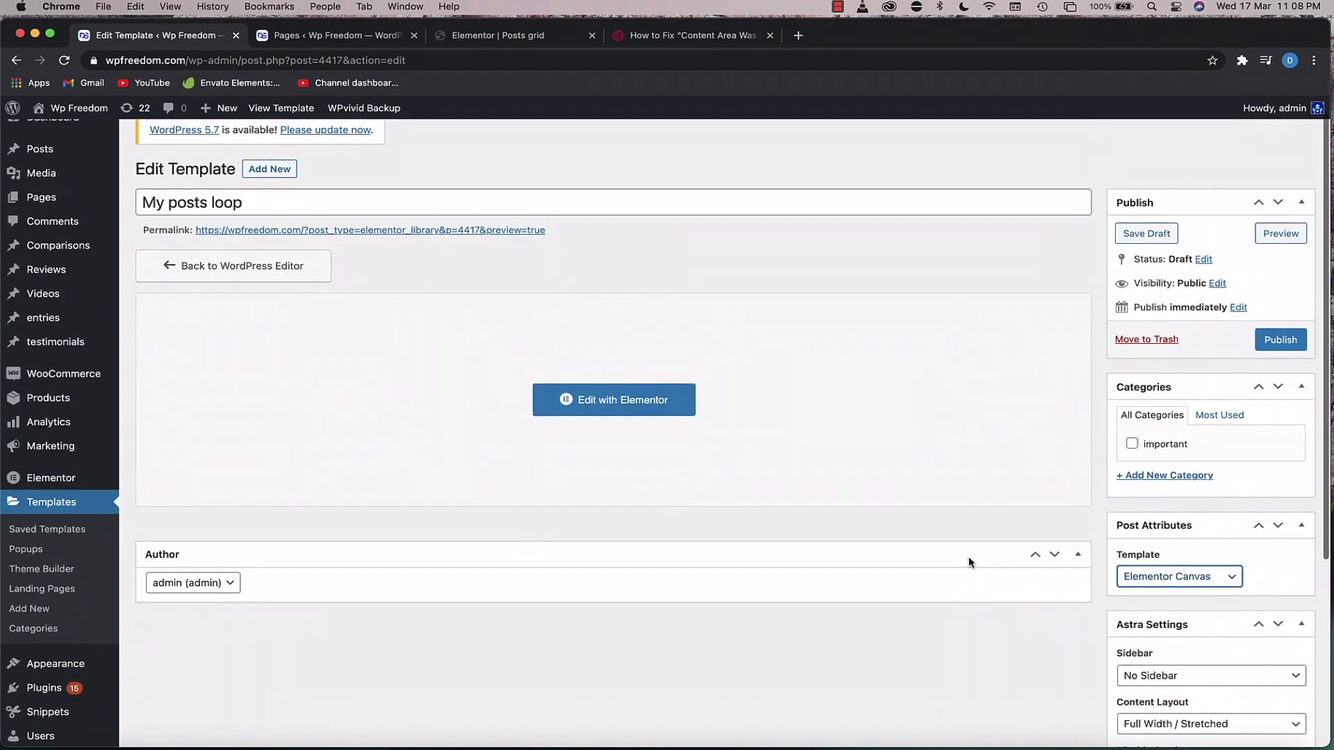
pyautogui.click(1280, 362)
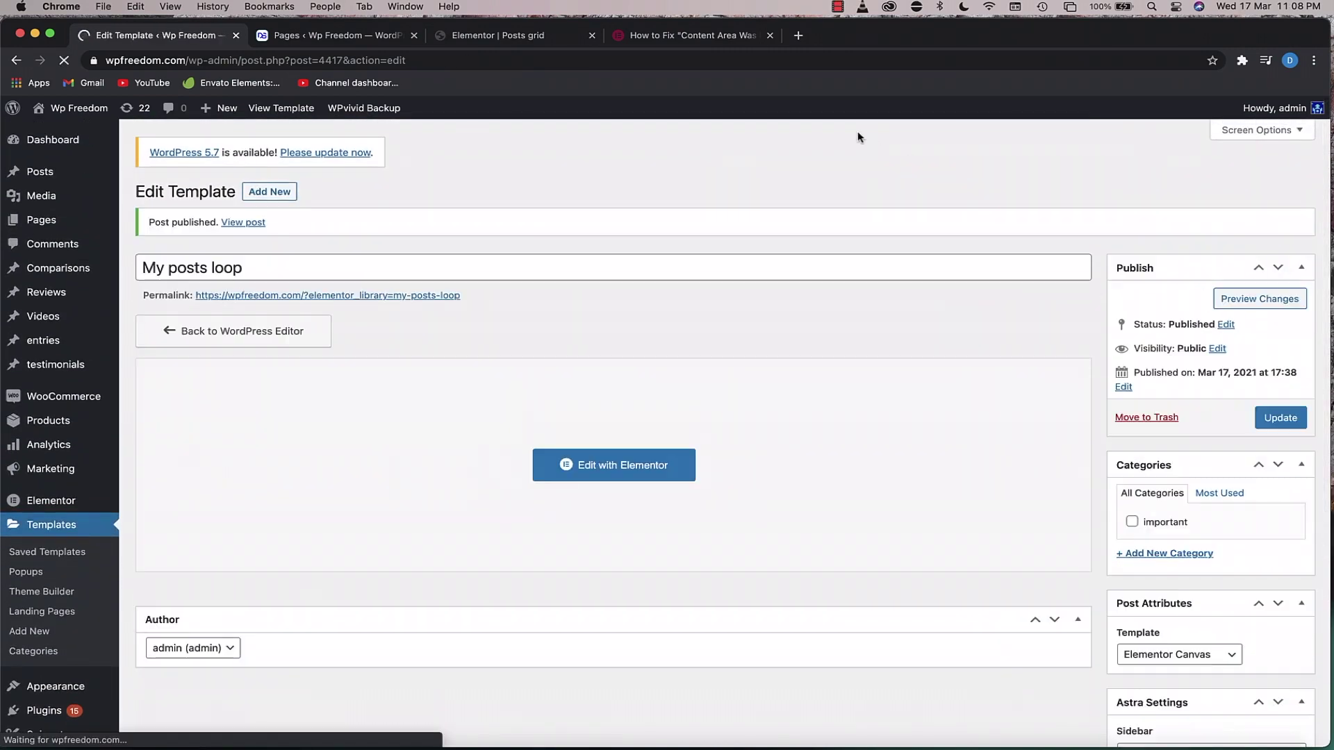
pyautogui.click(625, 482)
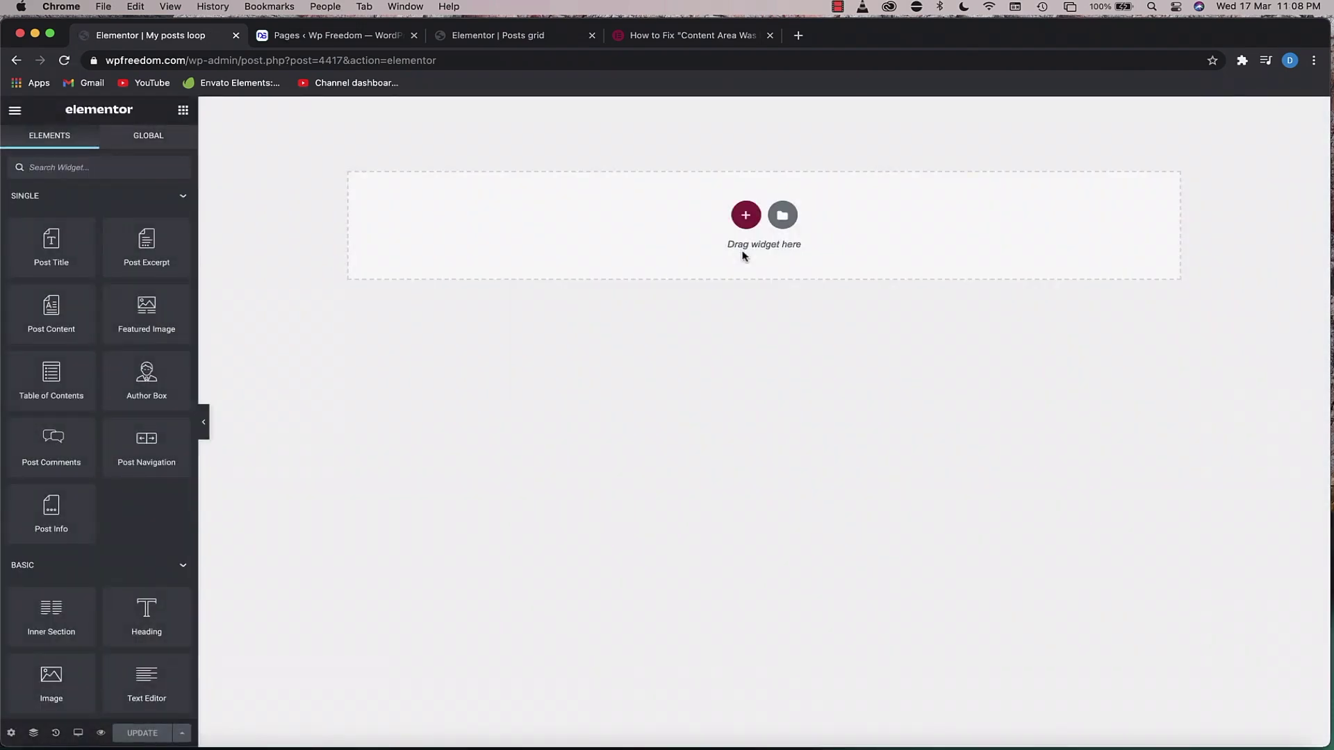
pyautogui.click(698, 35)
pyautogui.scroll(15, 533, 310)
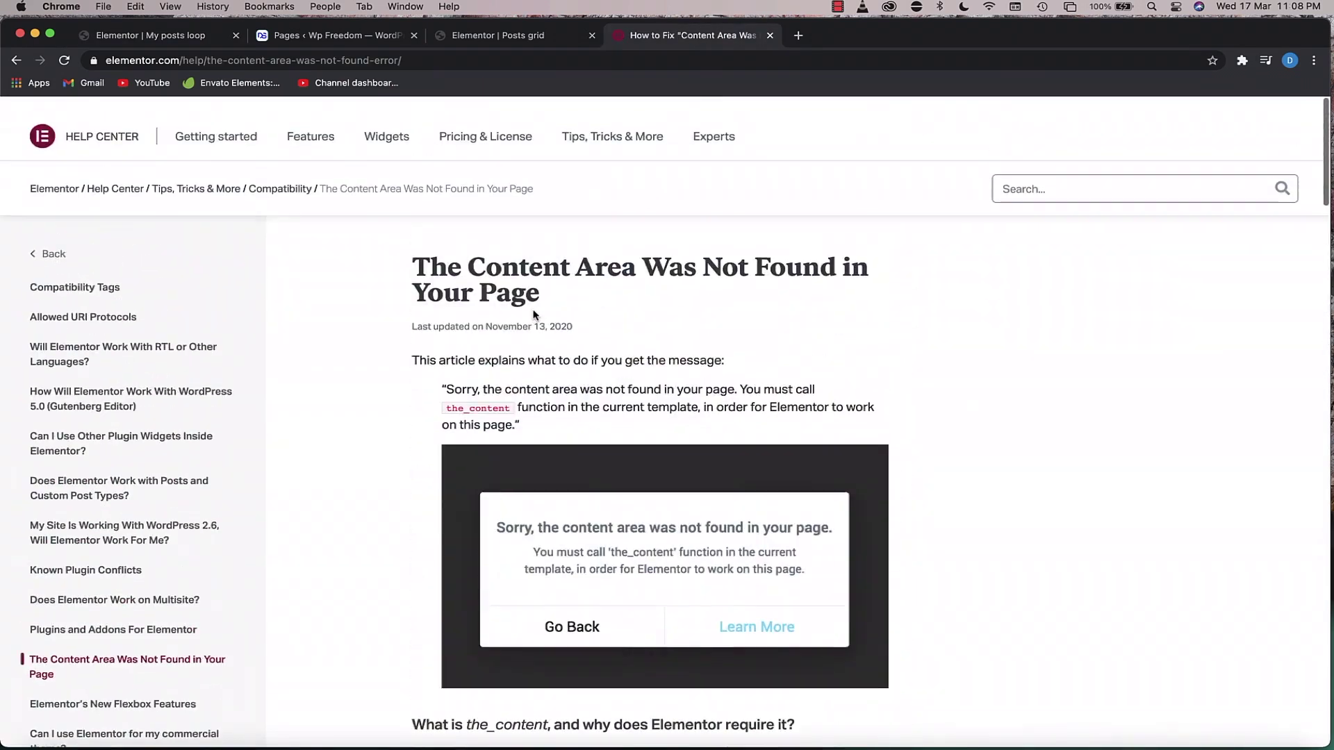
pyautogui.scroll(-10, 554, 309)
pyautogui.scroll(-5, 625, 361)
pyautogui.scroll(-4, 667, 403)
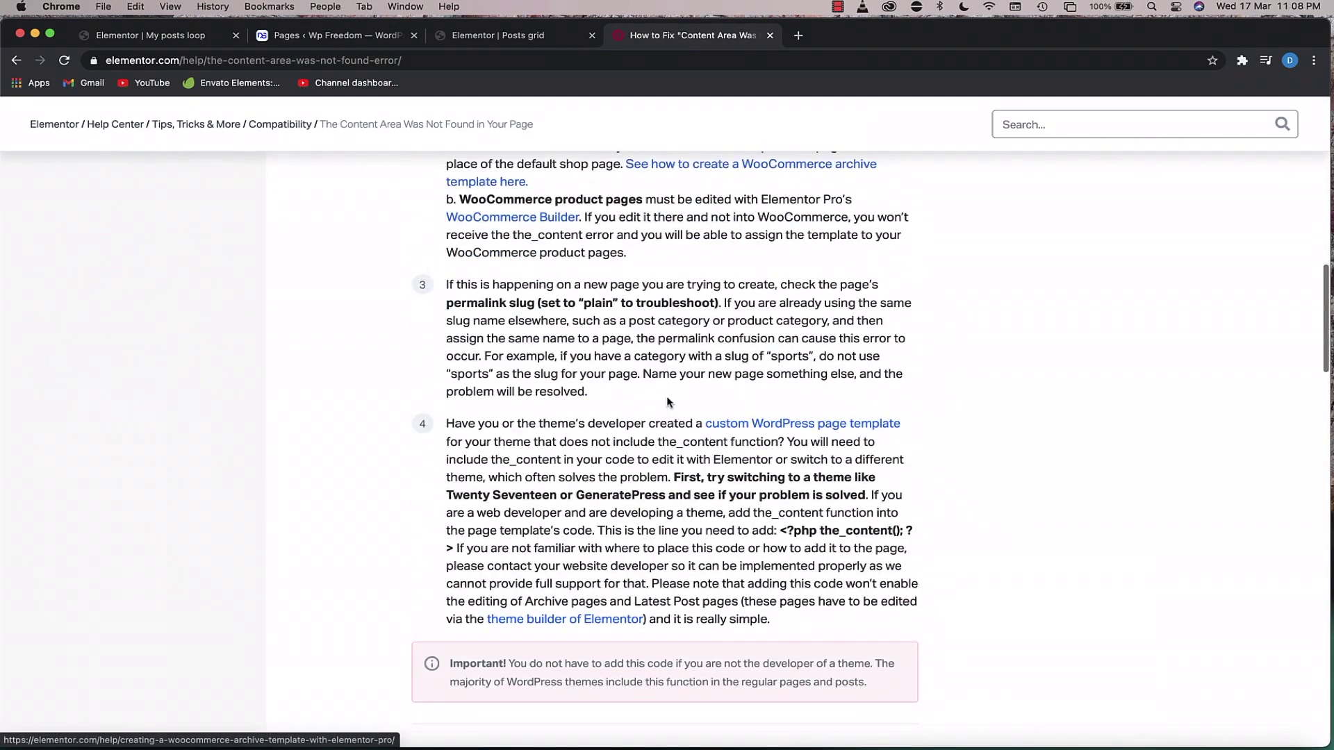
pyautogui.scroll(15, 665, 396)
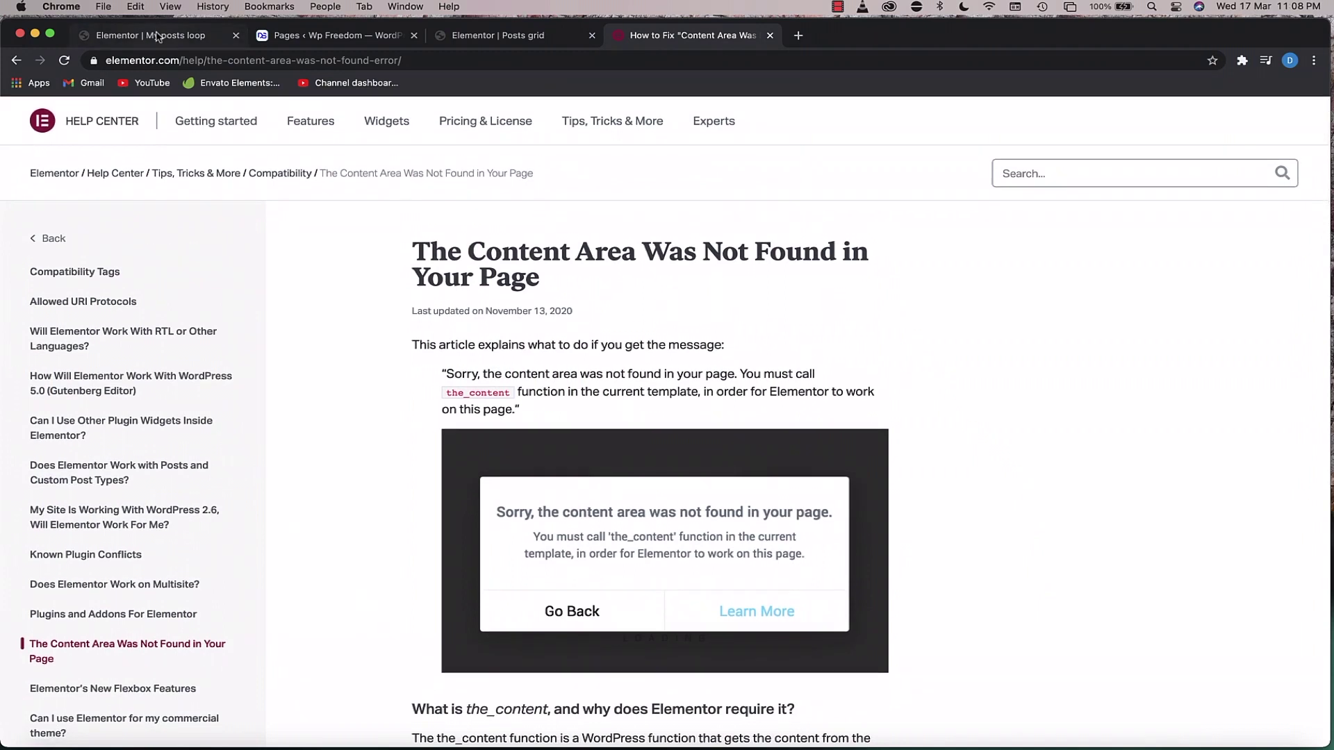
pyautogui.click(159, 35)
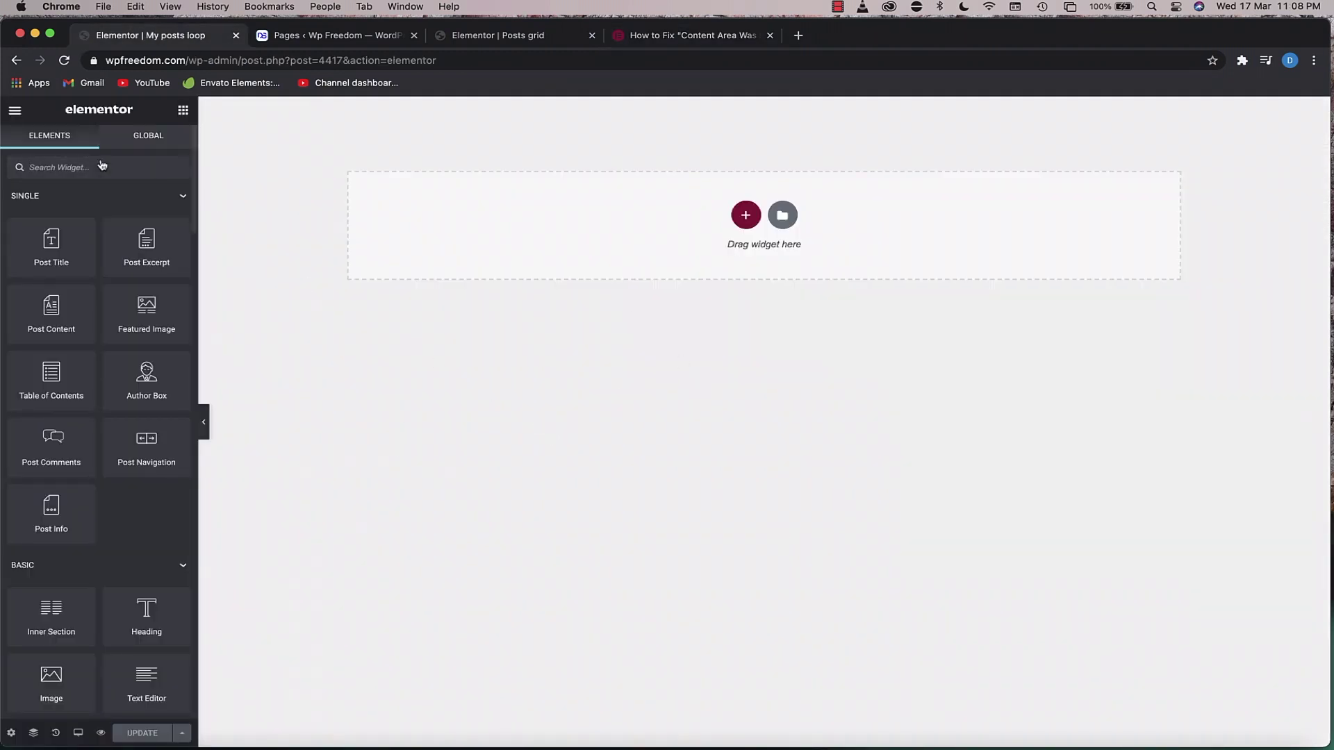
# Return from the editor to My posts loop's WordPress edit screen.
pyautogui.click(14, 110)
pyautogui.click(89, 357)
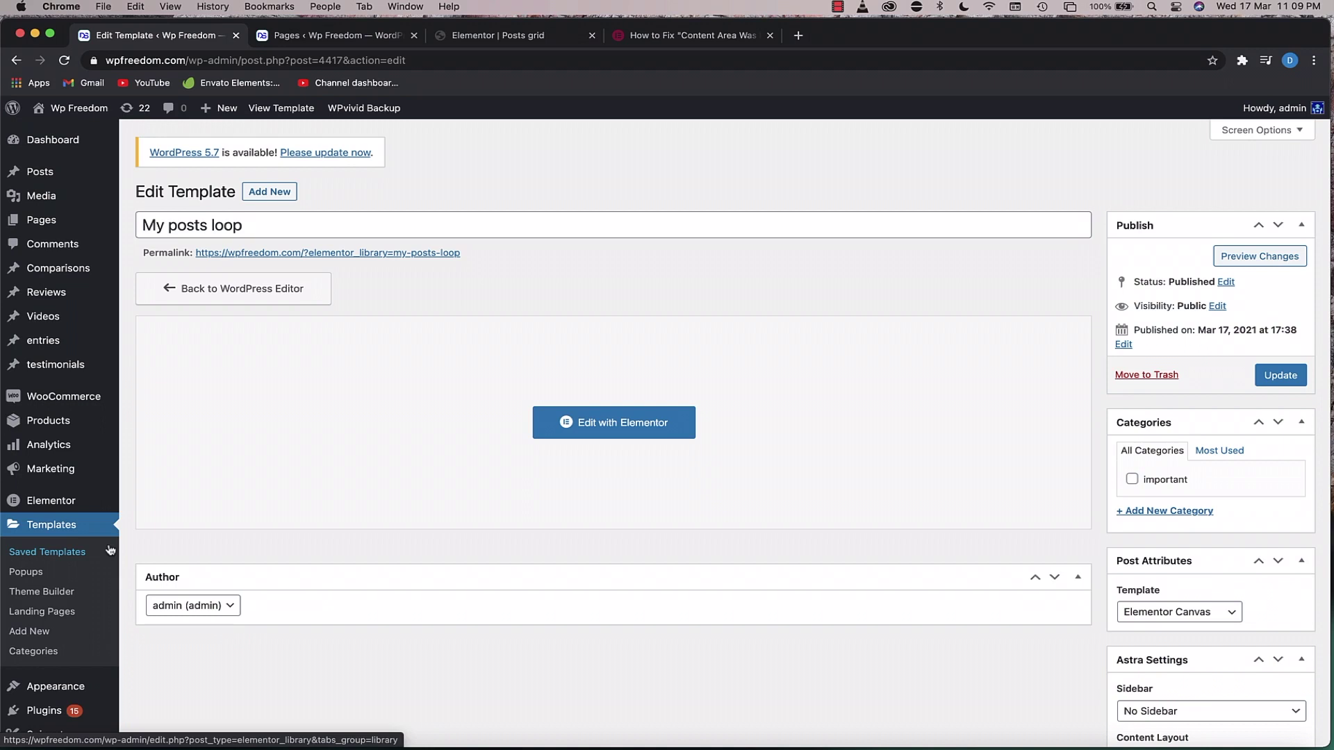
pyautogui.click(43, 592)
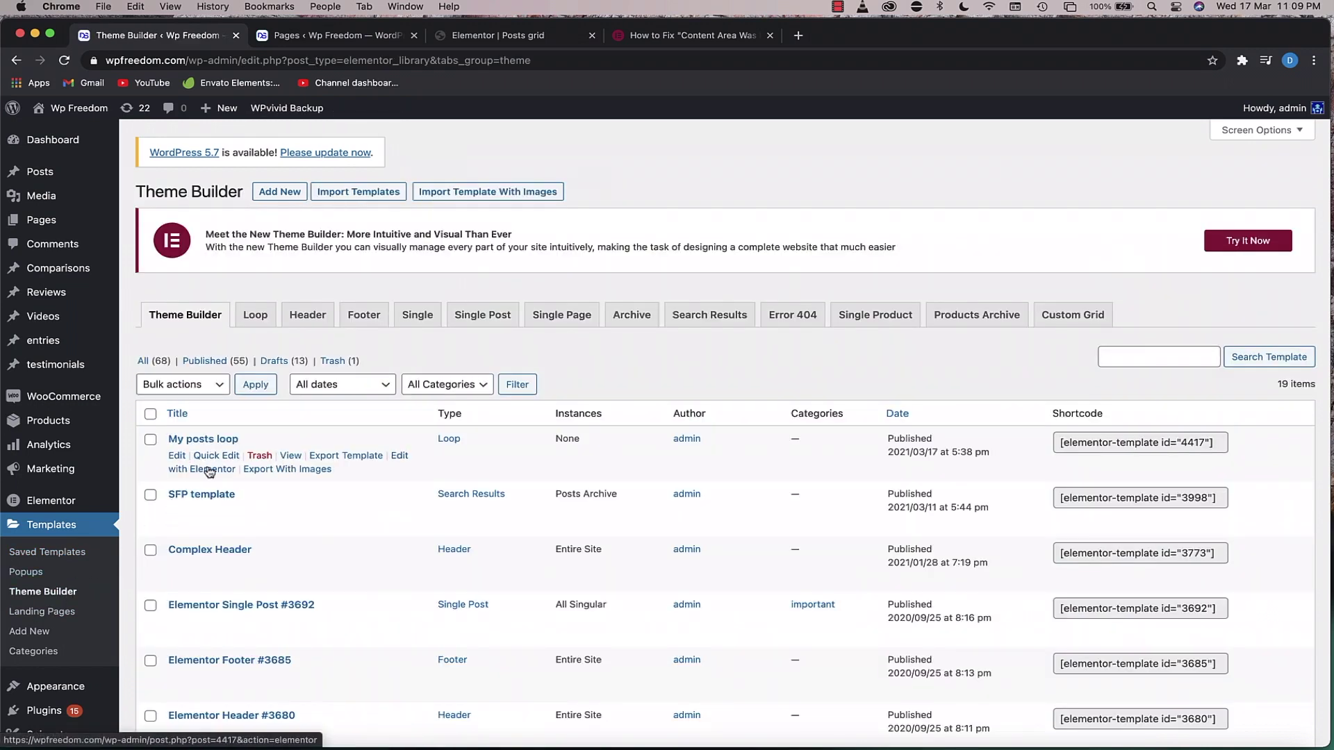
pyautogui.click(177, 455)
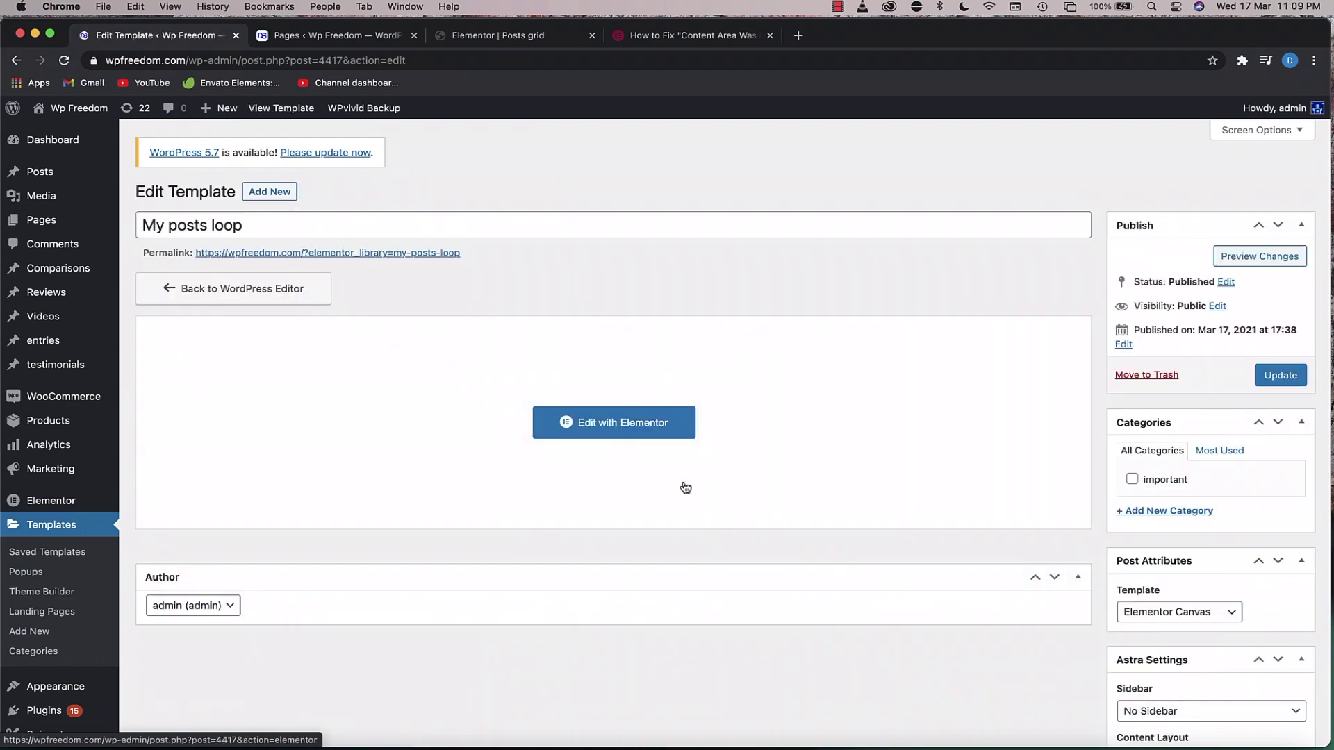
# Keep Elementor Canvas as the template, update it, and reopen it in Elementor.
pyautogui.click(1179, 619)
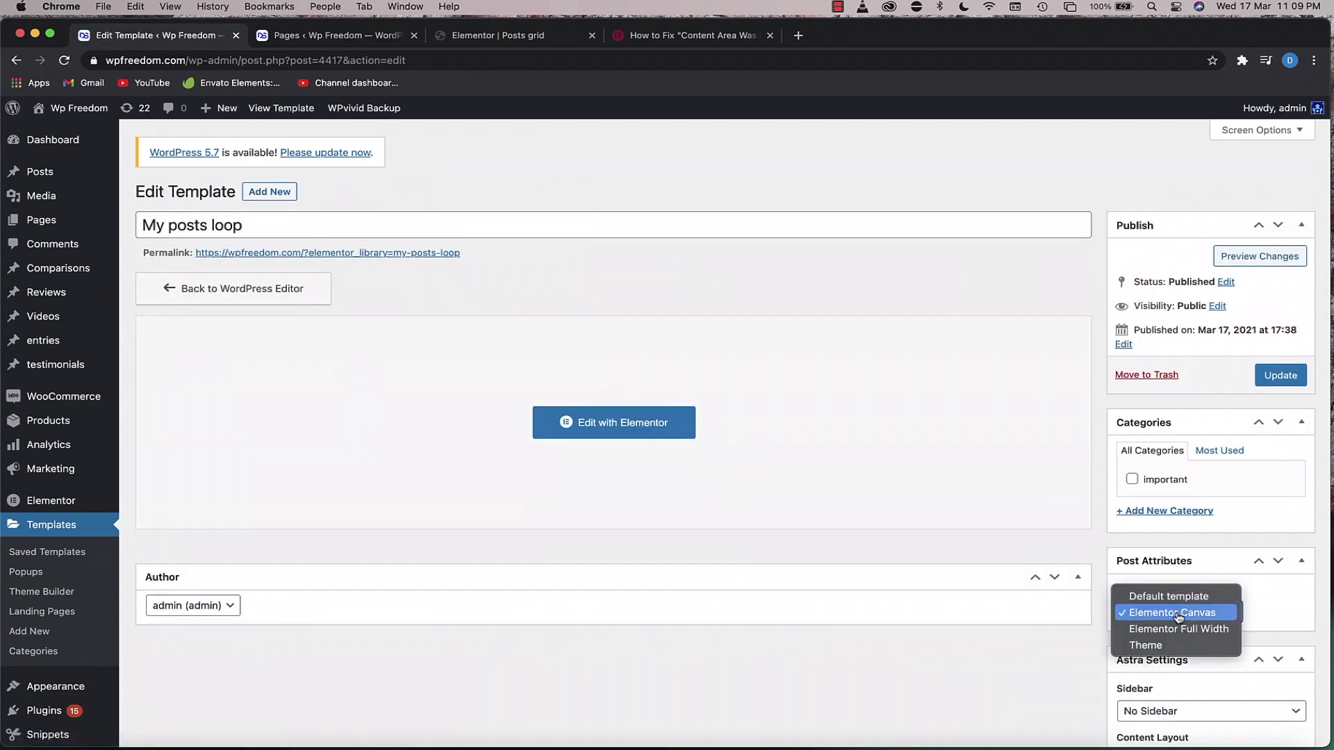
pyautogui.click(1179, 614)
pyautogui.click(1292, 381)
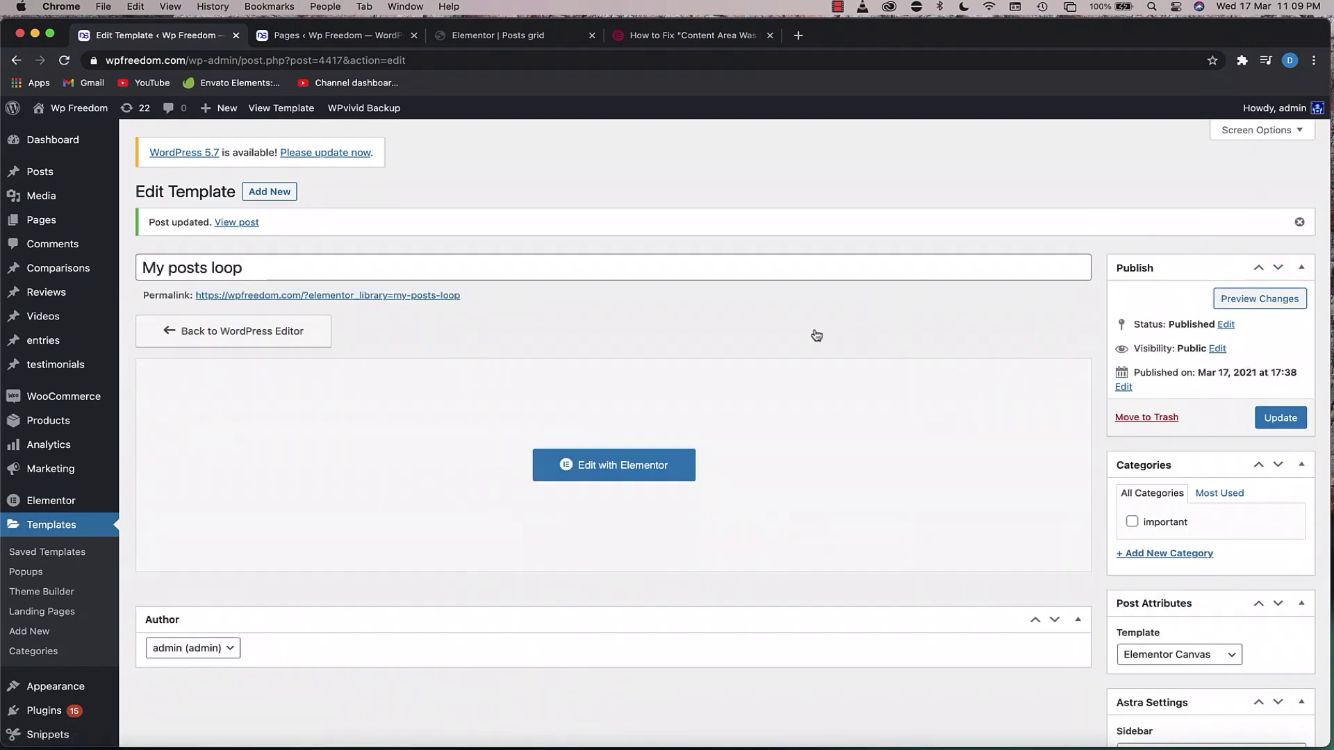
pyautogui.click(670, 464)
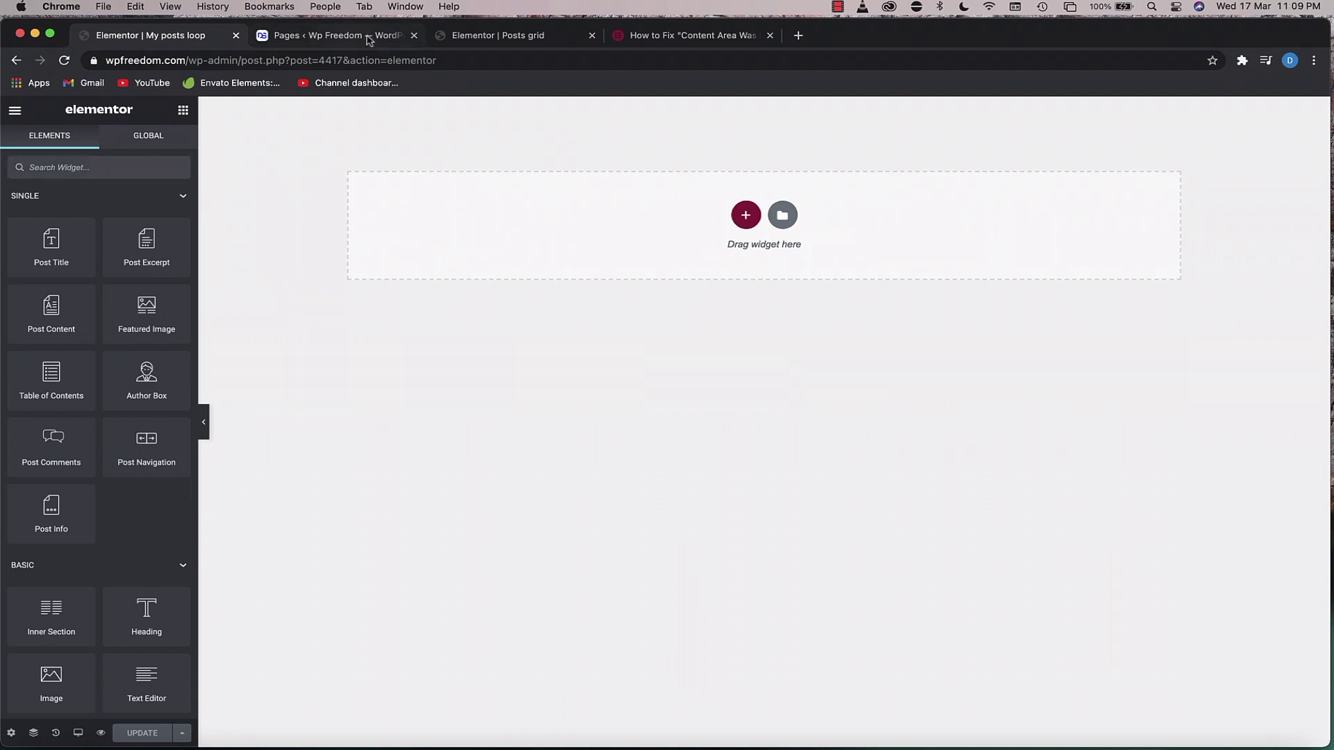
# Add a Flip Box widget to the empty My posts loop template.
pyautogui.click(490, 38)
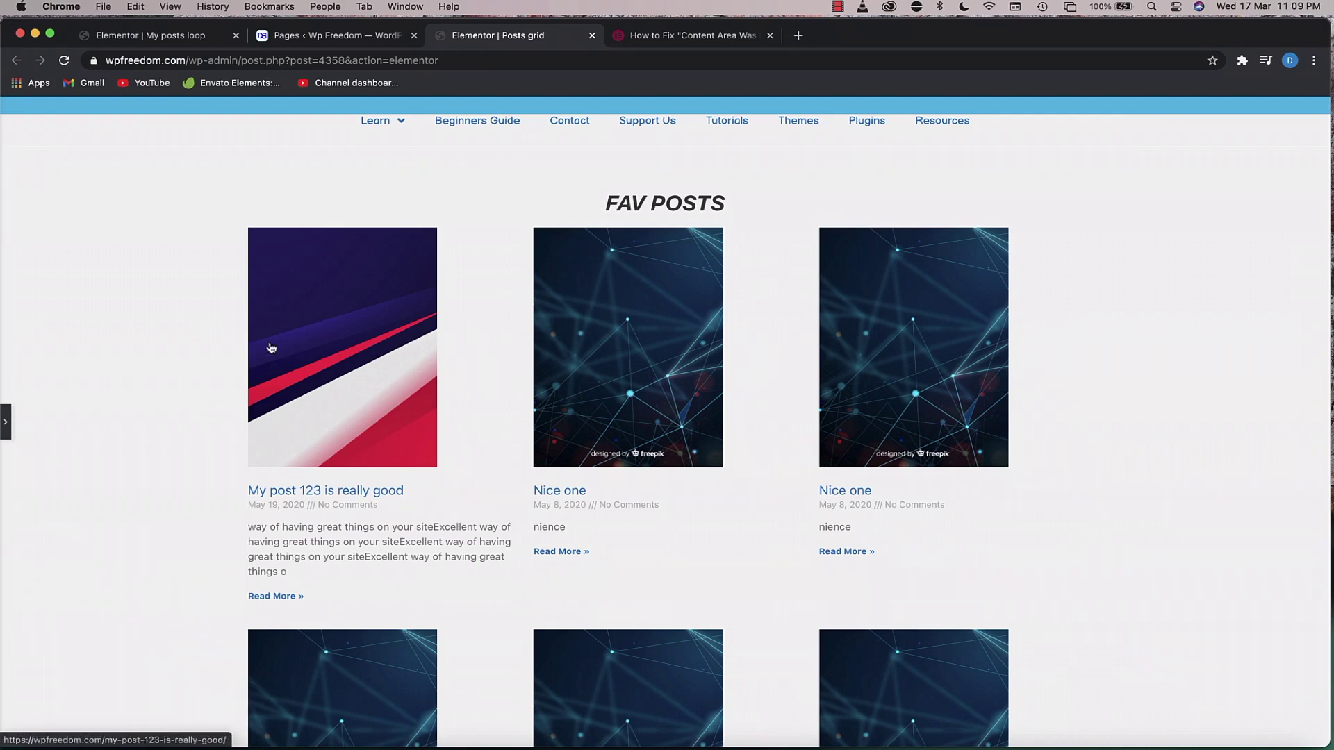
pyautogui.click(141, 38)
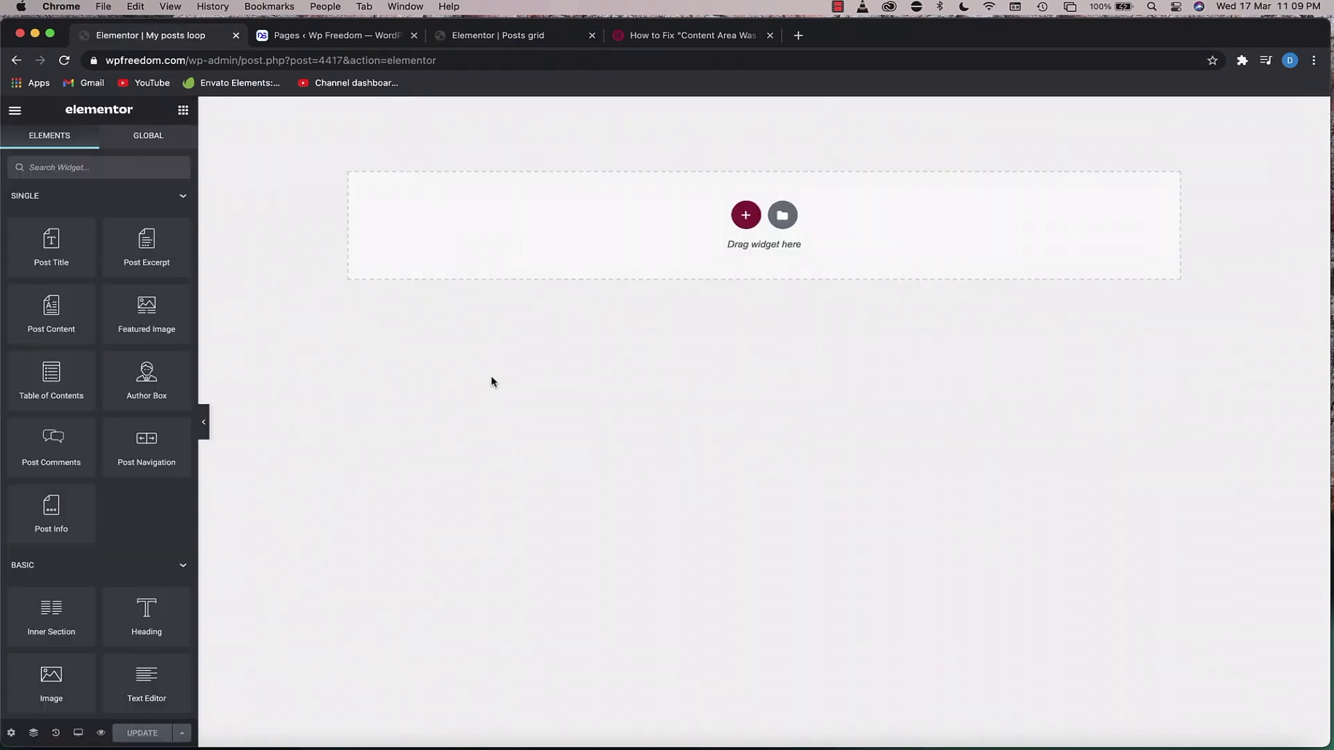
pyautogui.write('flip')
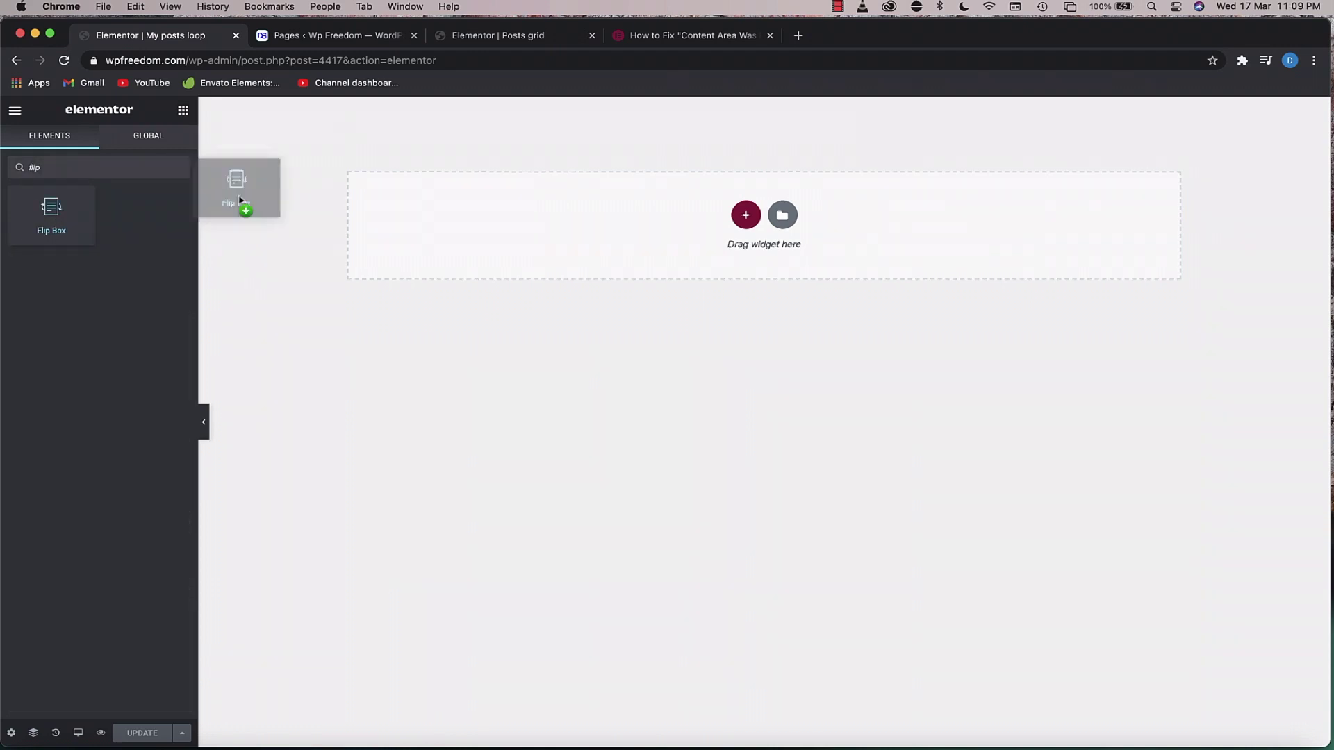
pyautogui.moveTo(239, 200); pyautogui.dragTo(701, 240)
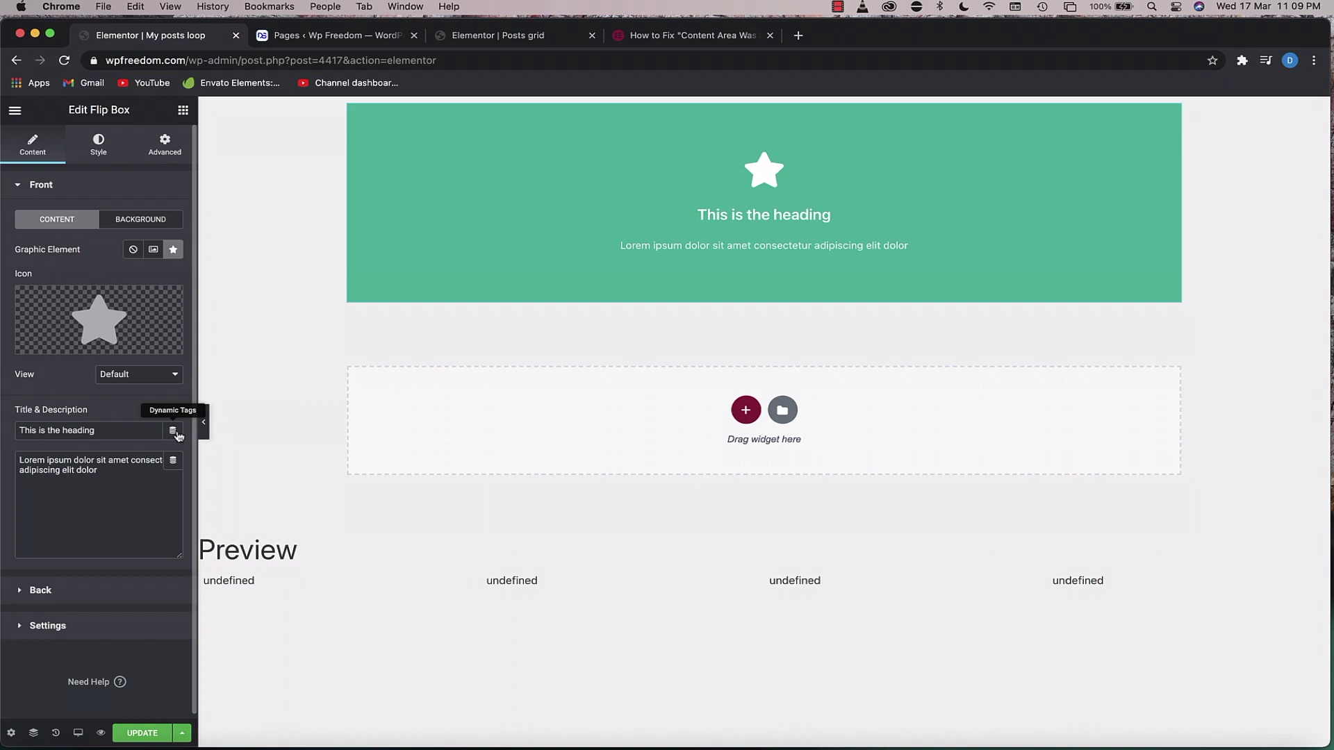
# Set the front title to Post Title and the description to Post Excerpt.
pyautogui.click(172, 431)
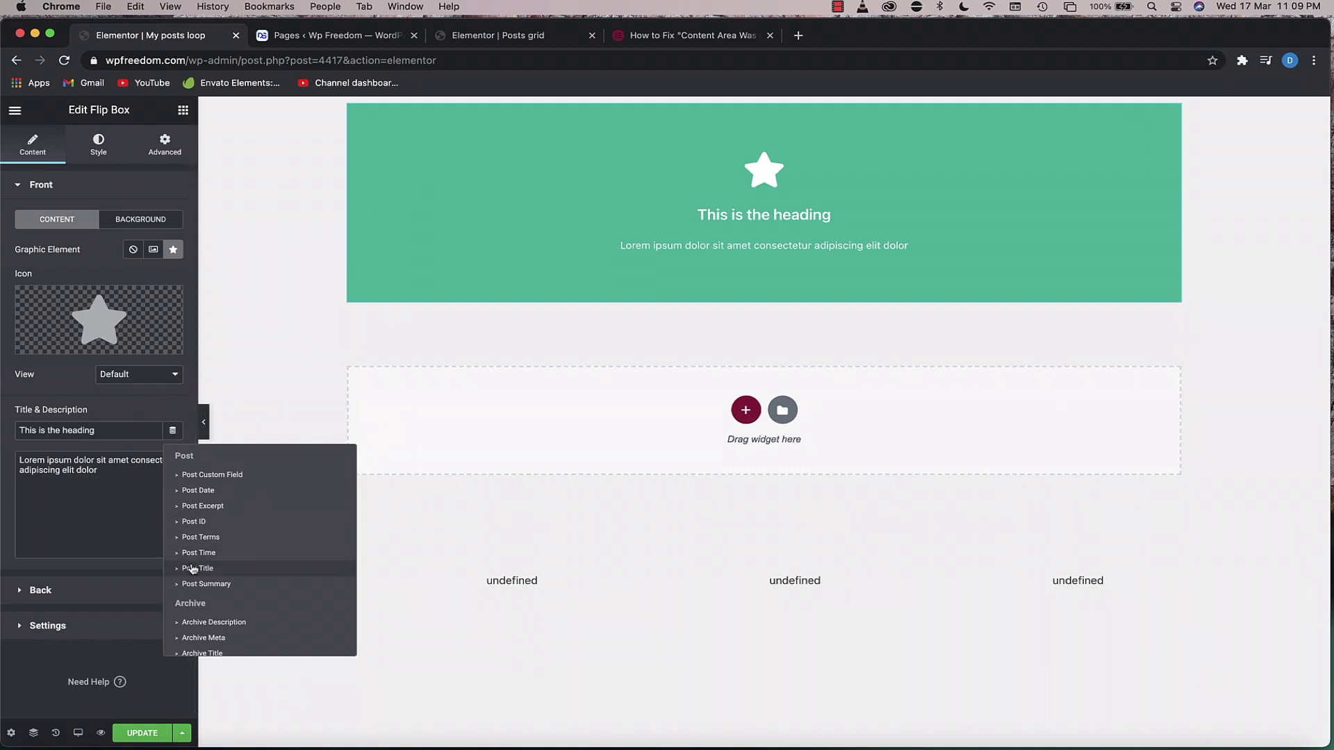
pyautogui.click(209, 570)
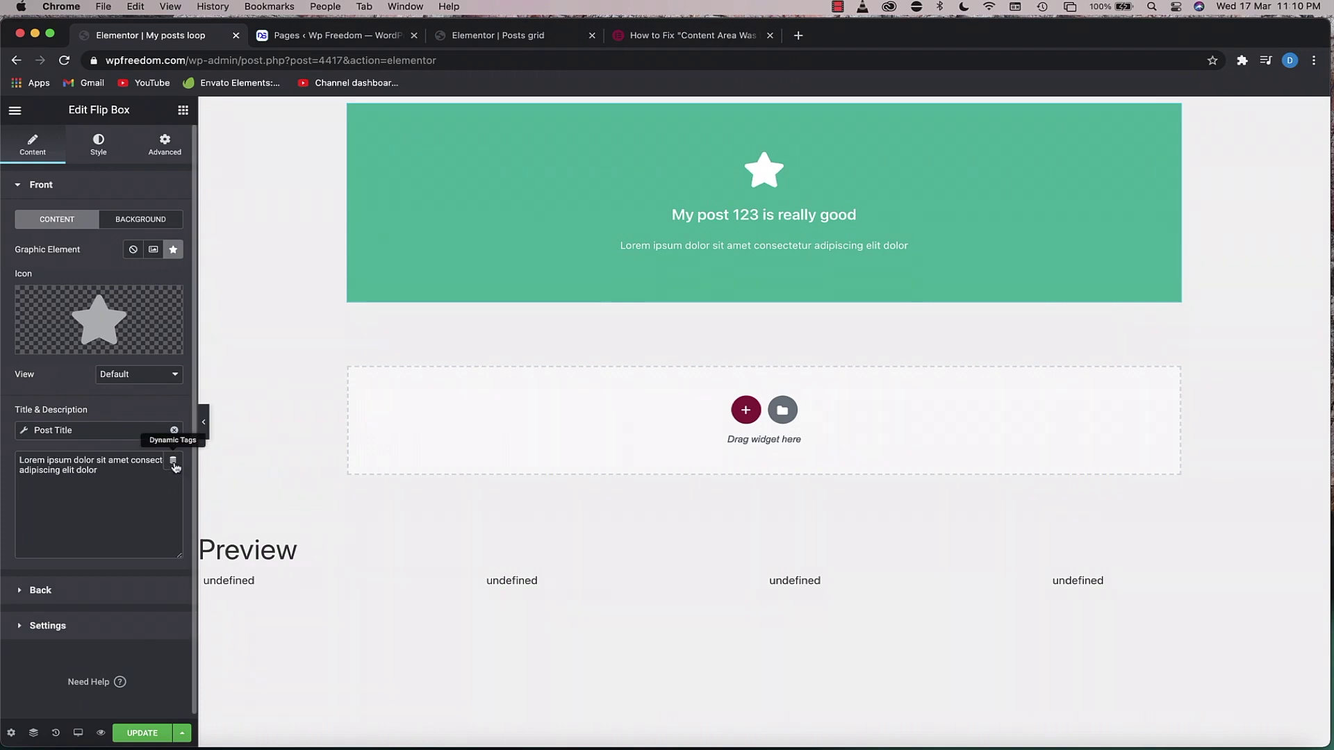
pyautogui.click(174, 462)
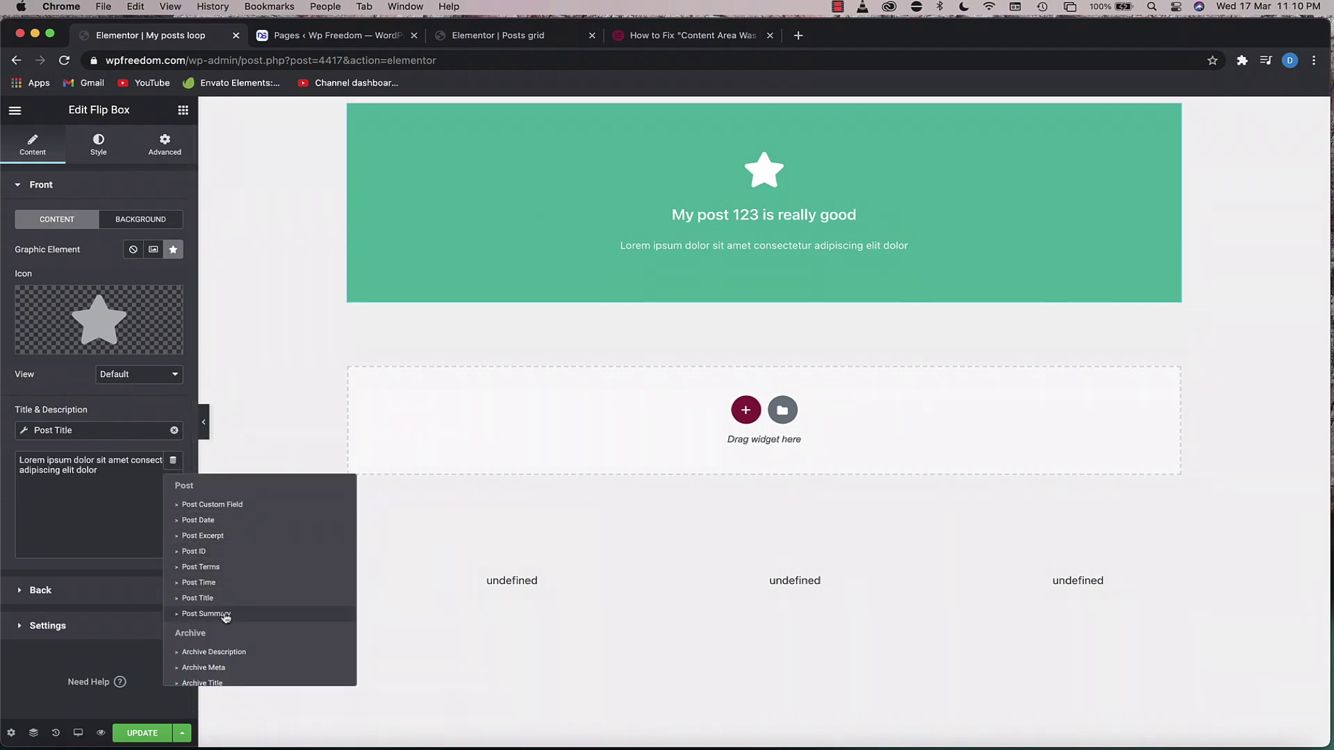
pyautogui.click(221, 535)
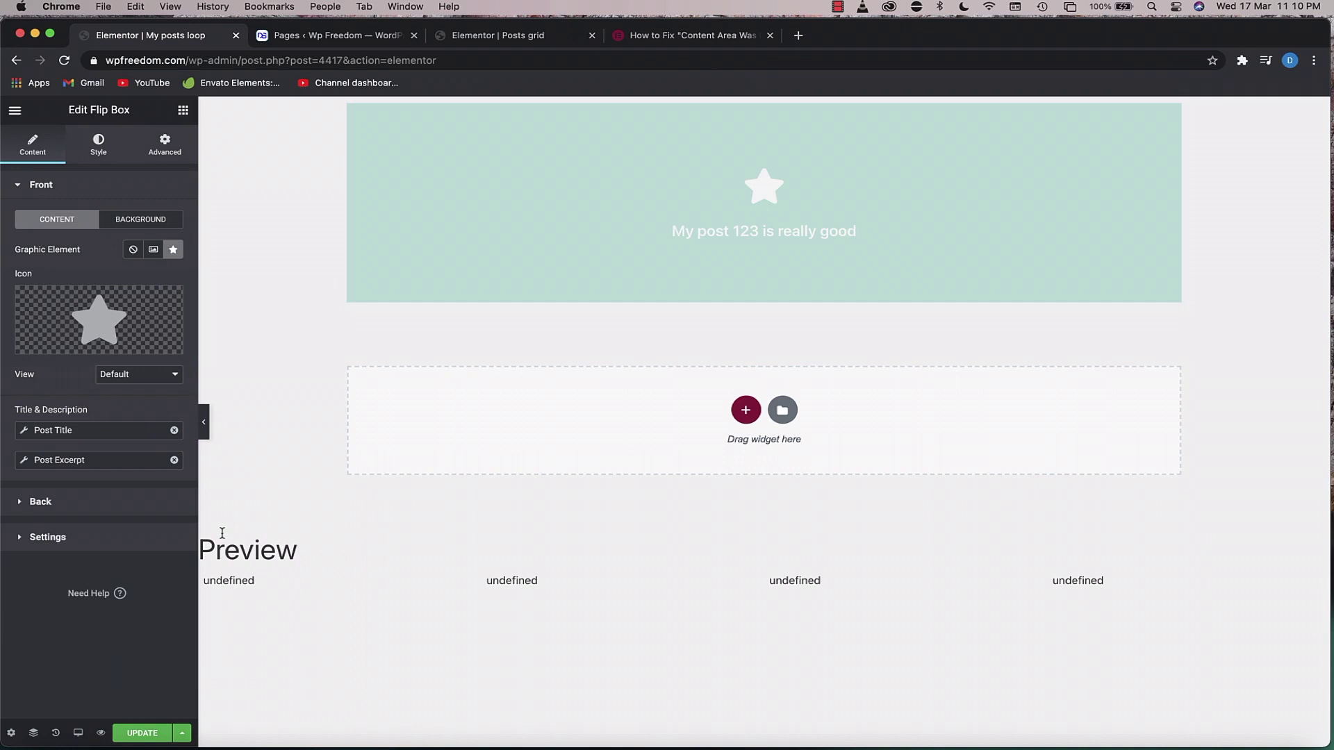
# Make the flip box's back title show the Author Name dynamic tag.
pyautogui.click(81, 507)
pyautogui.click(173, 302)
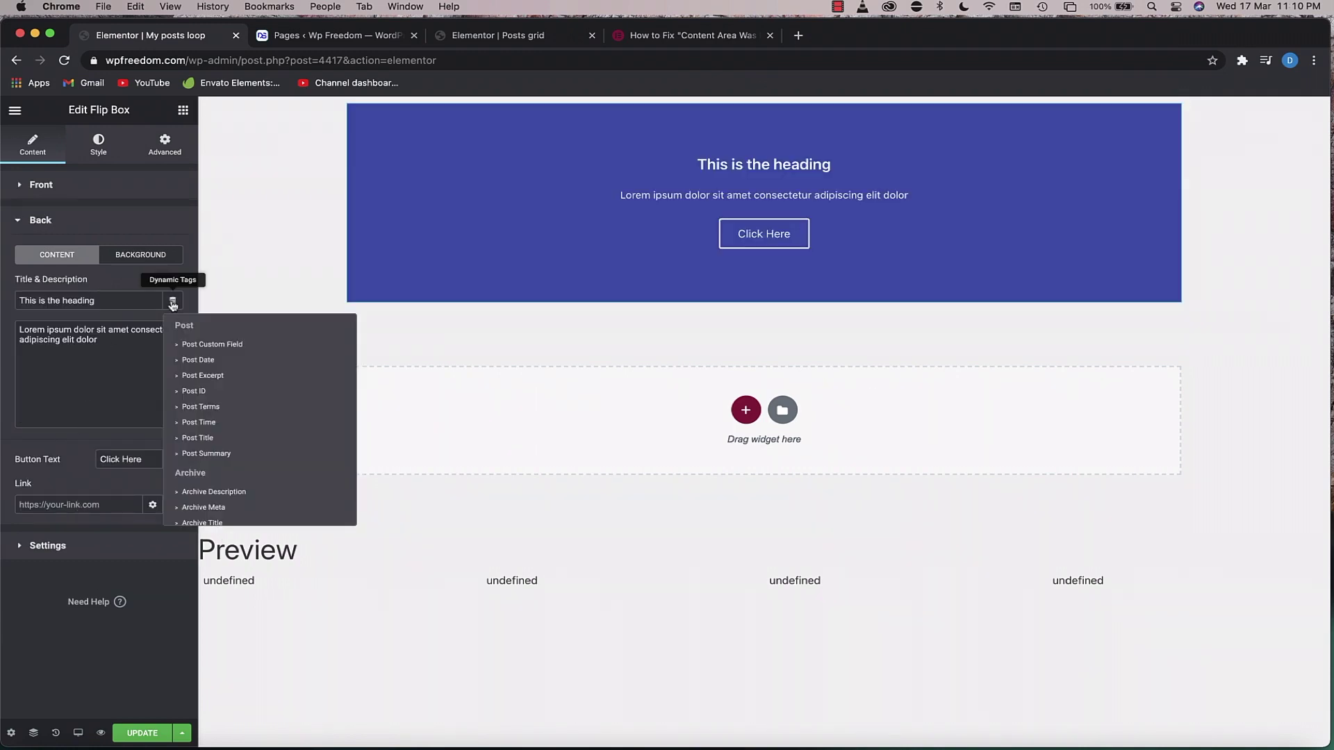
pyautogui.scroll(-3, 217, 427)
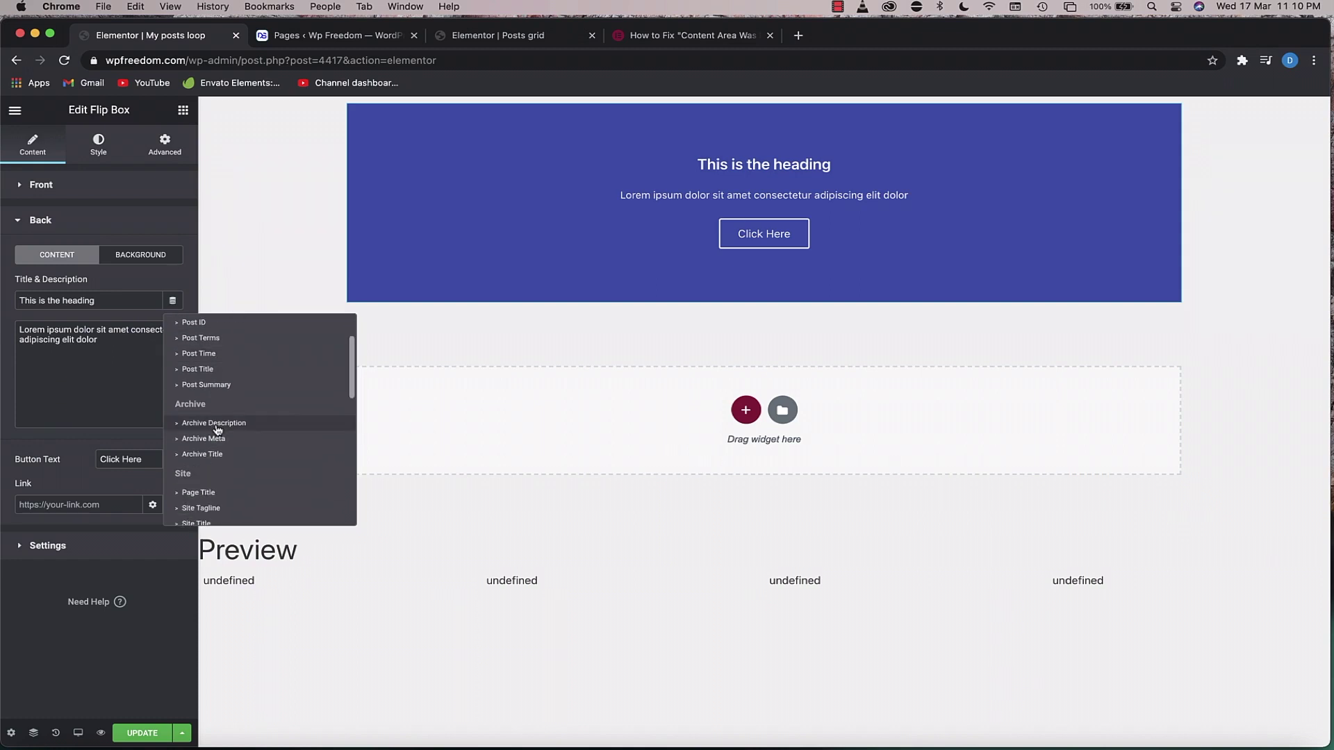
pyautogui.scroll(-2, 216, 427)
pyautogui.scroll(-2, 217, 427)
pyautogui.scroll(-2, 222, 427)
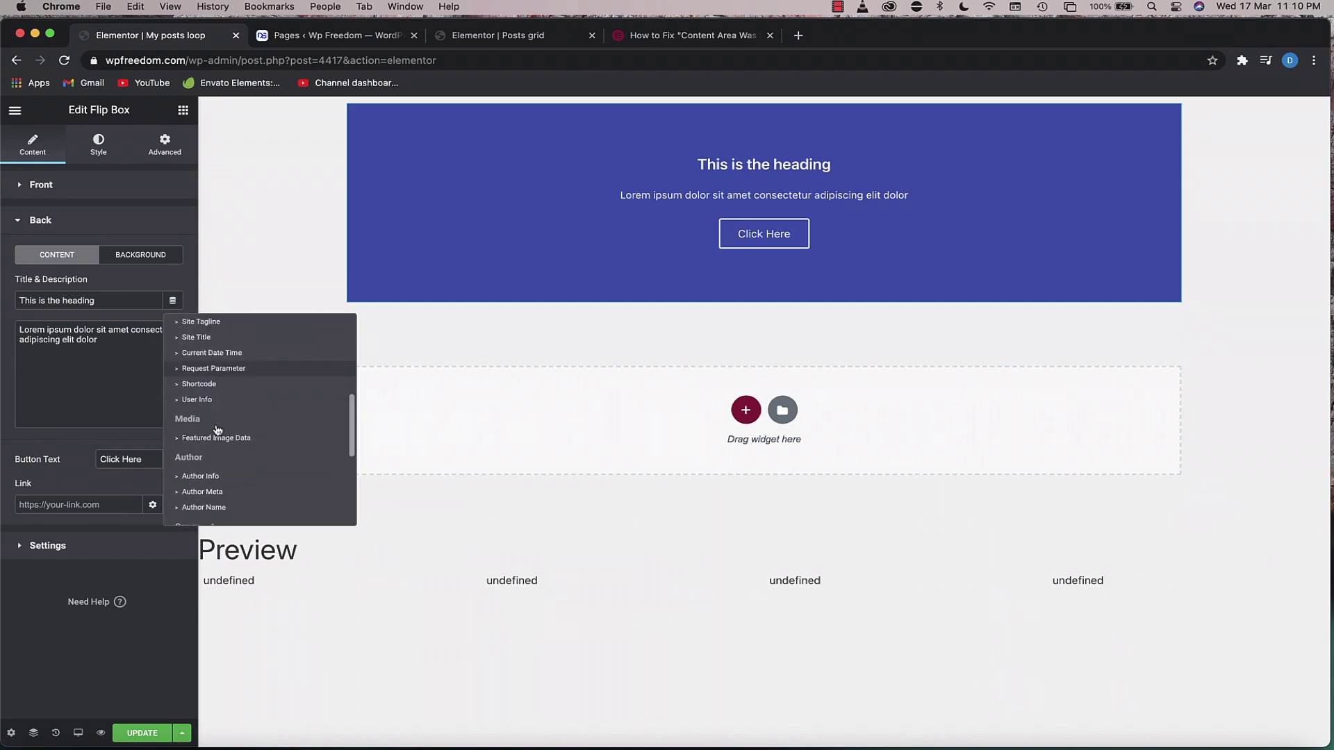
pyautogui.scroll(-1, 209, 438)
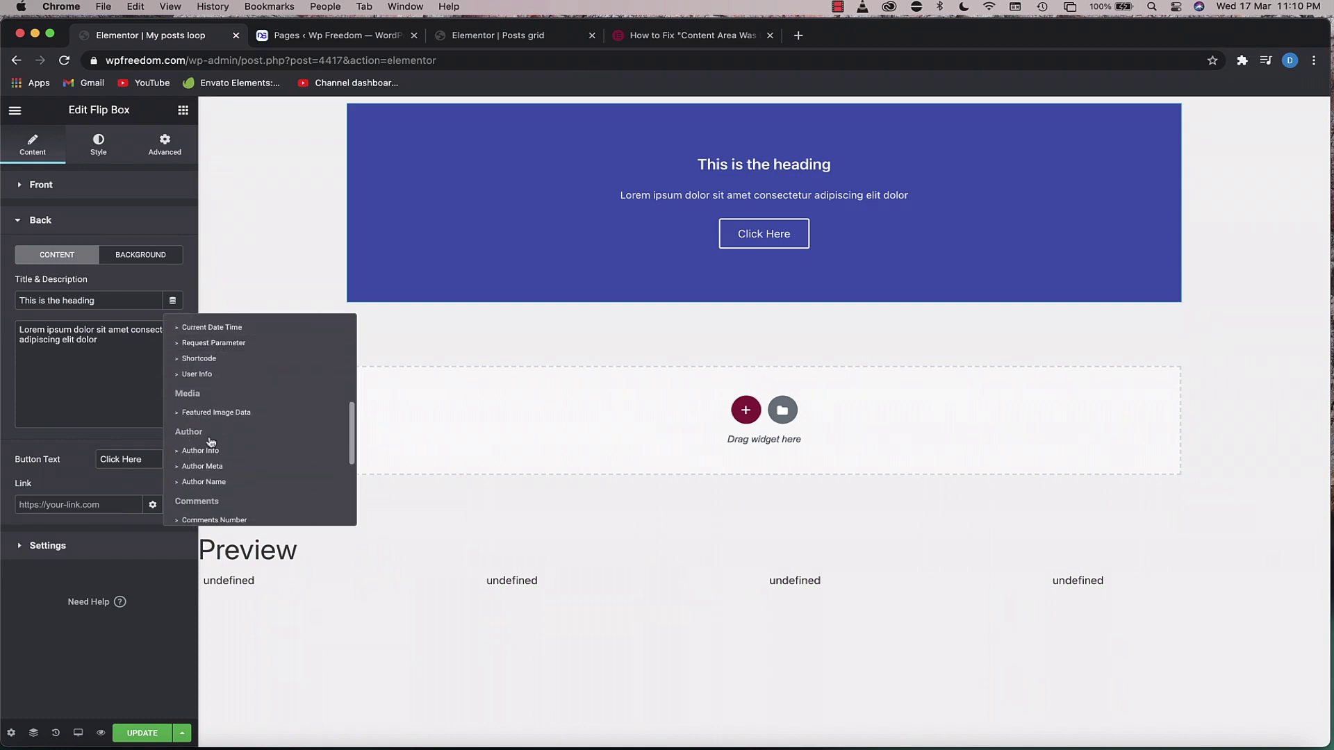
pyautogui.click(215, 483)
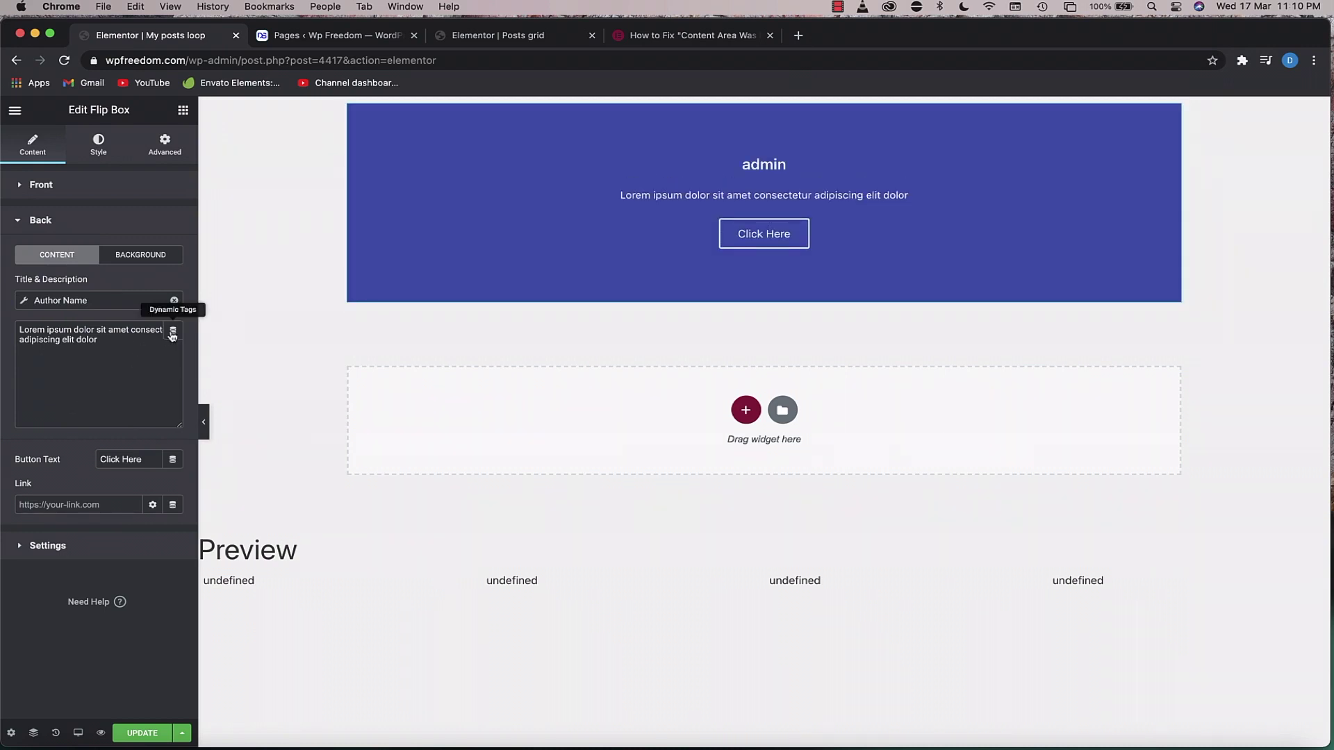
# Set the back description to 'Read the post', link the button to Post URL, and update.
pyautogui.tripleClick(132, 333)
pyautogui.write('Read the post')
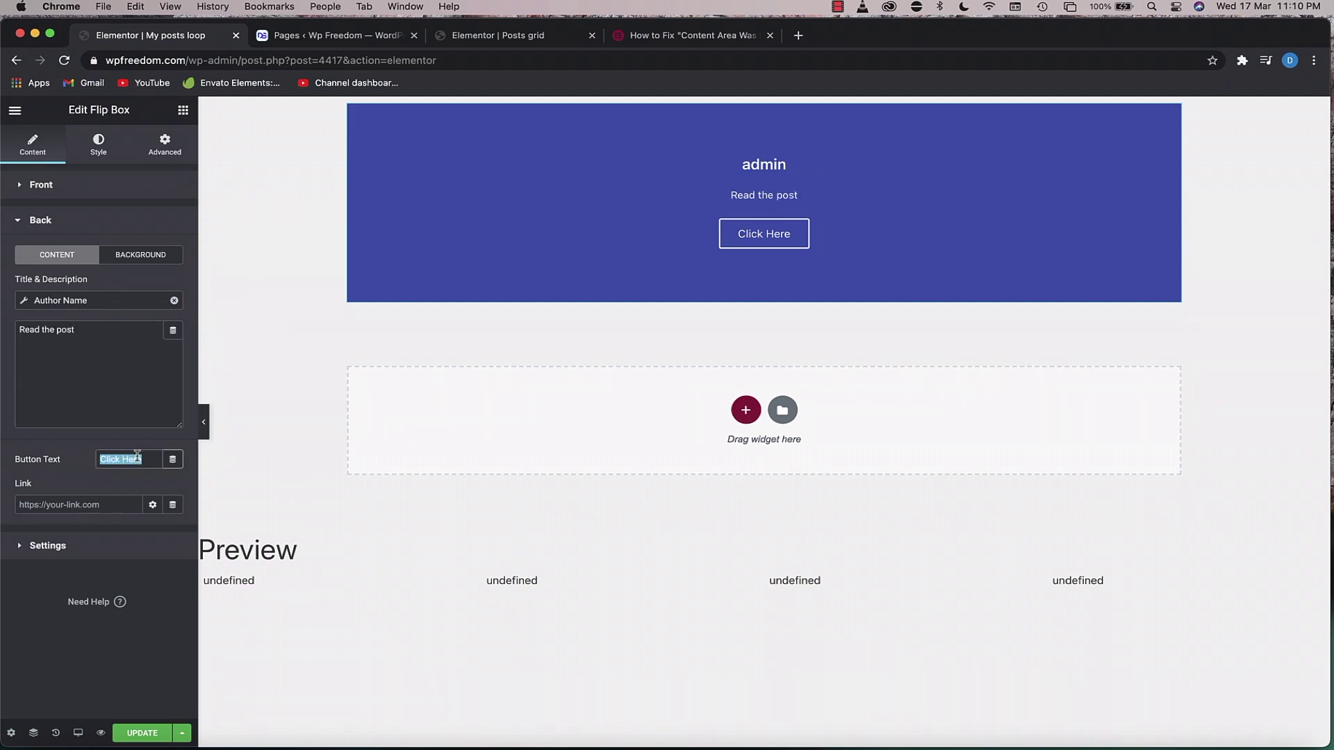
pyautogui.write('Read now')
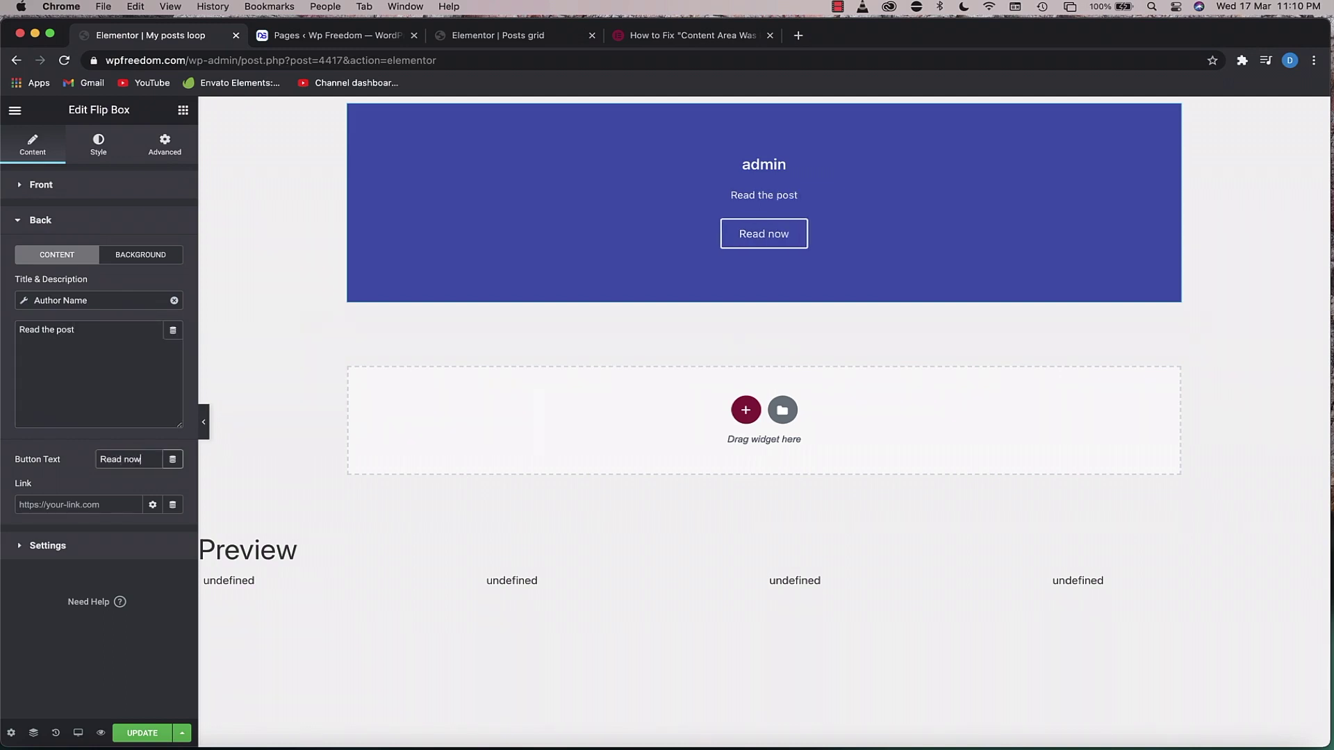
pyautogui.click(173, 506)
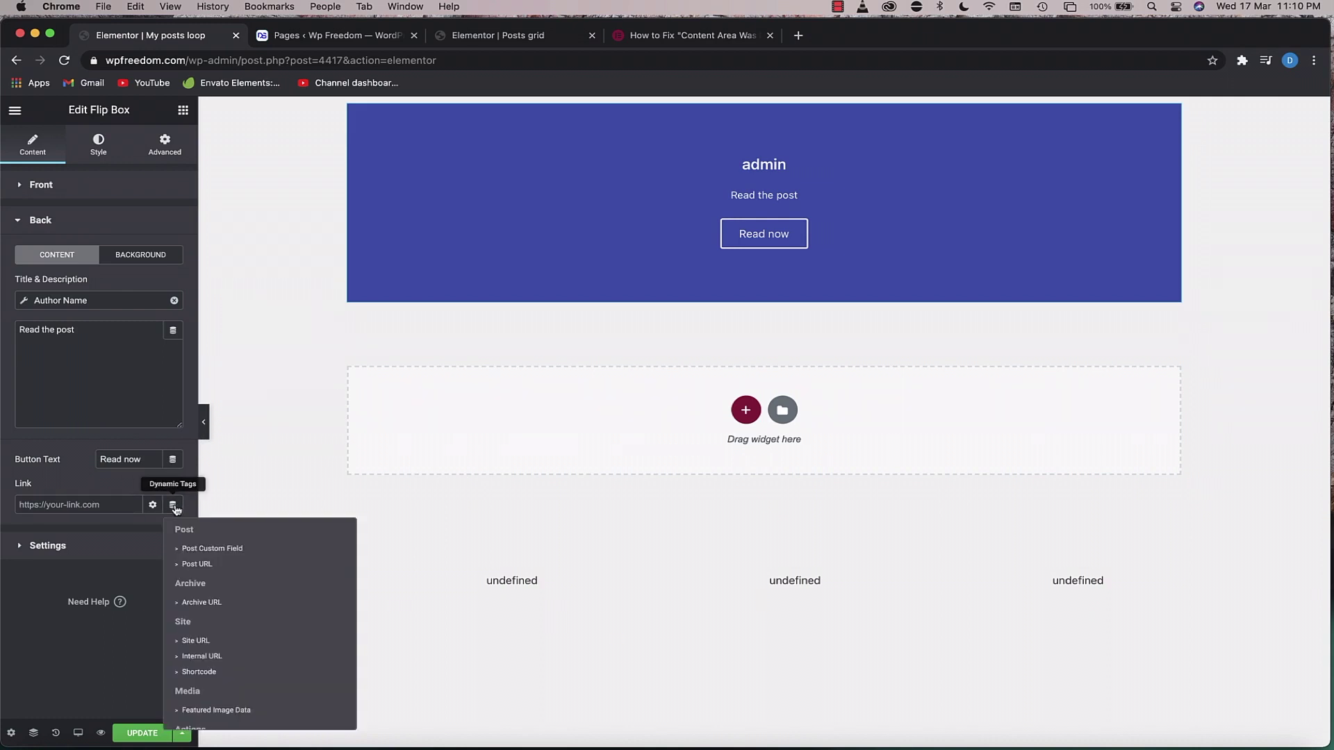
pyautogui.click(213, 564)
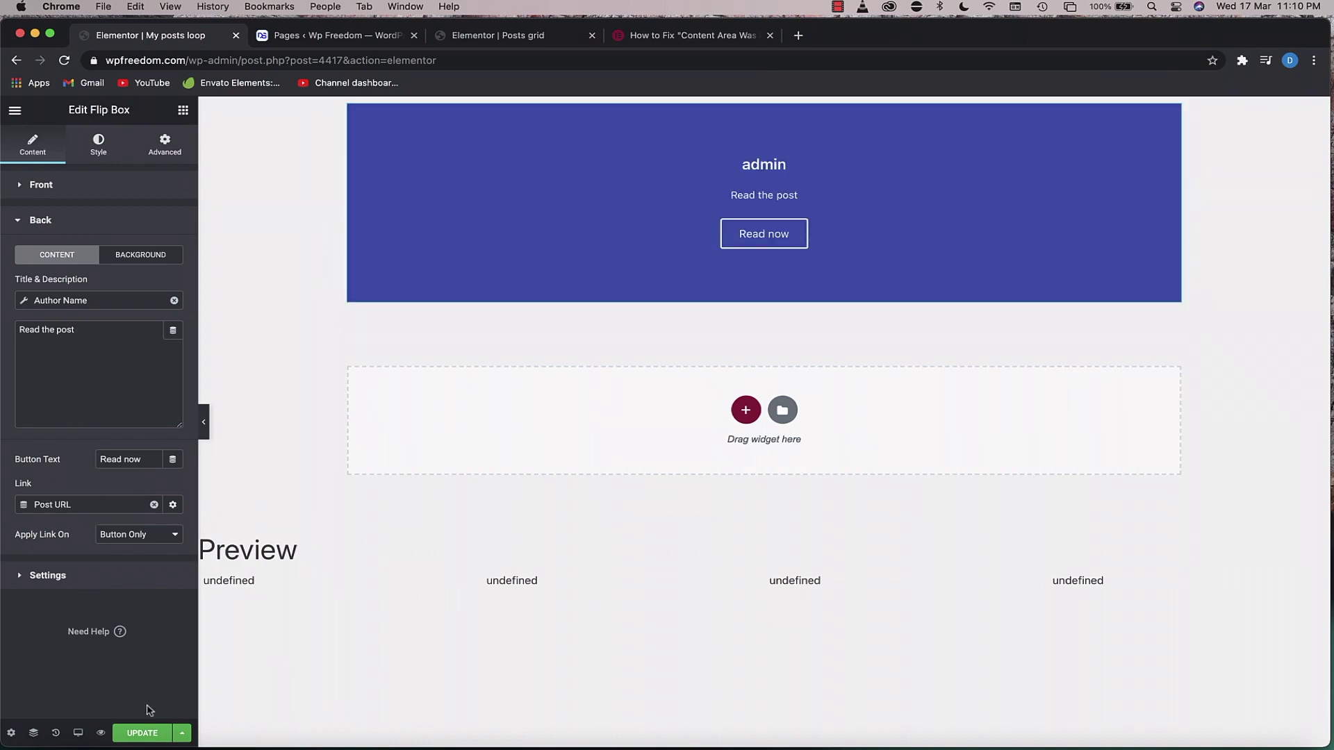
pyautogui.click(147, 734)
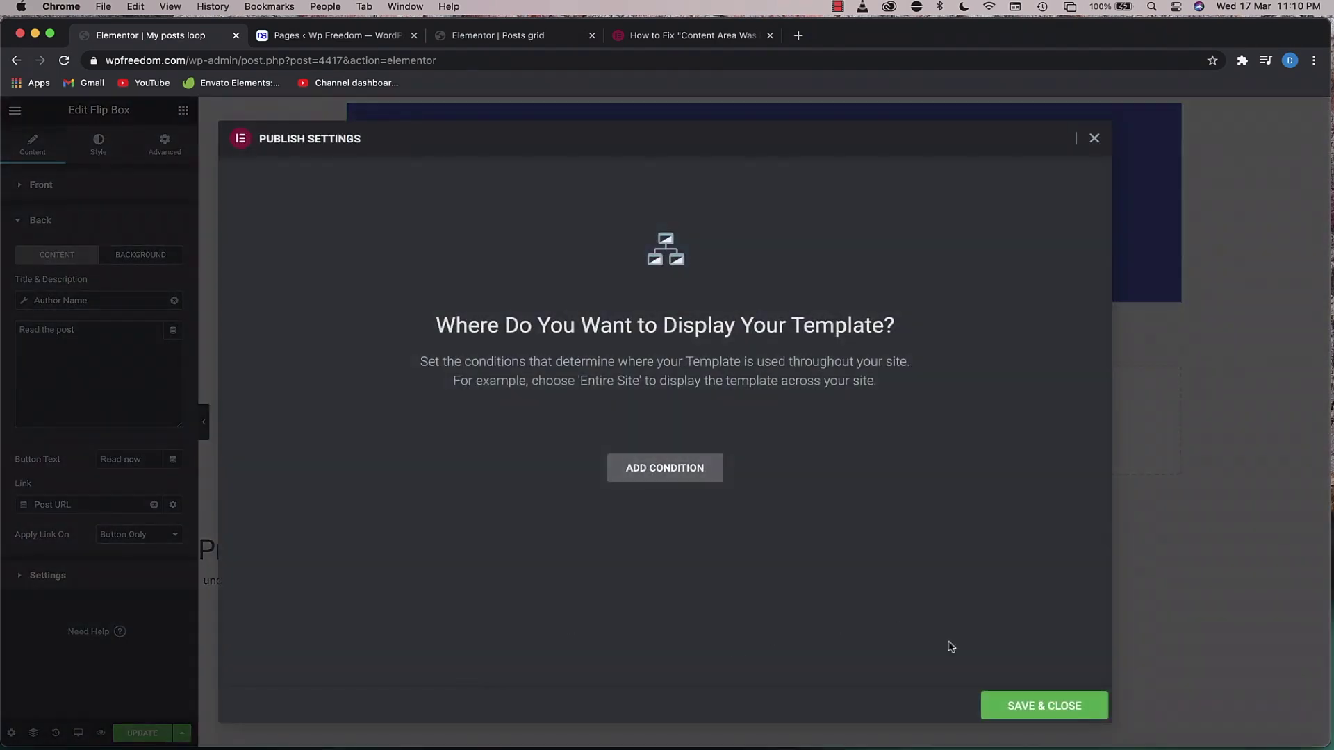
# Save and close the publish settings without conditions, returning to the Posts grid tab.
pyautogui.click(686, 471)
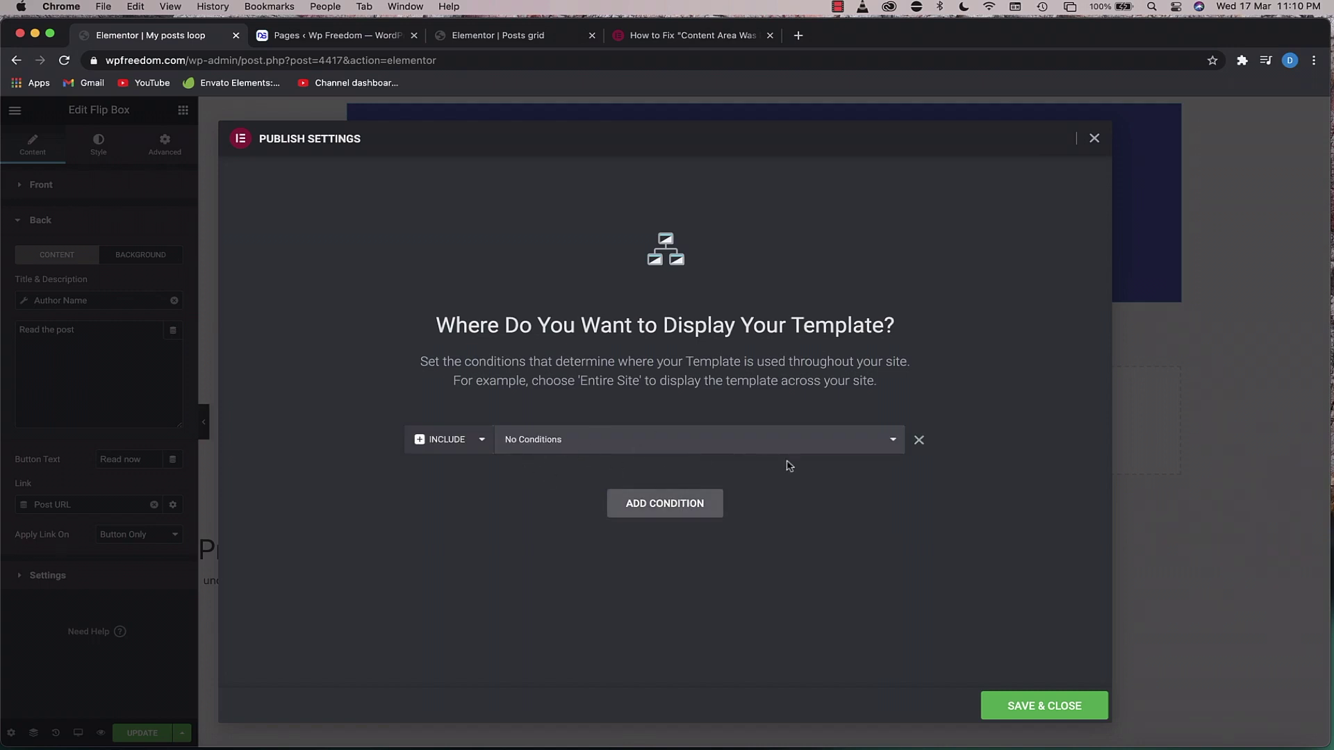
pyautogui.click(1048, 703)
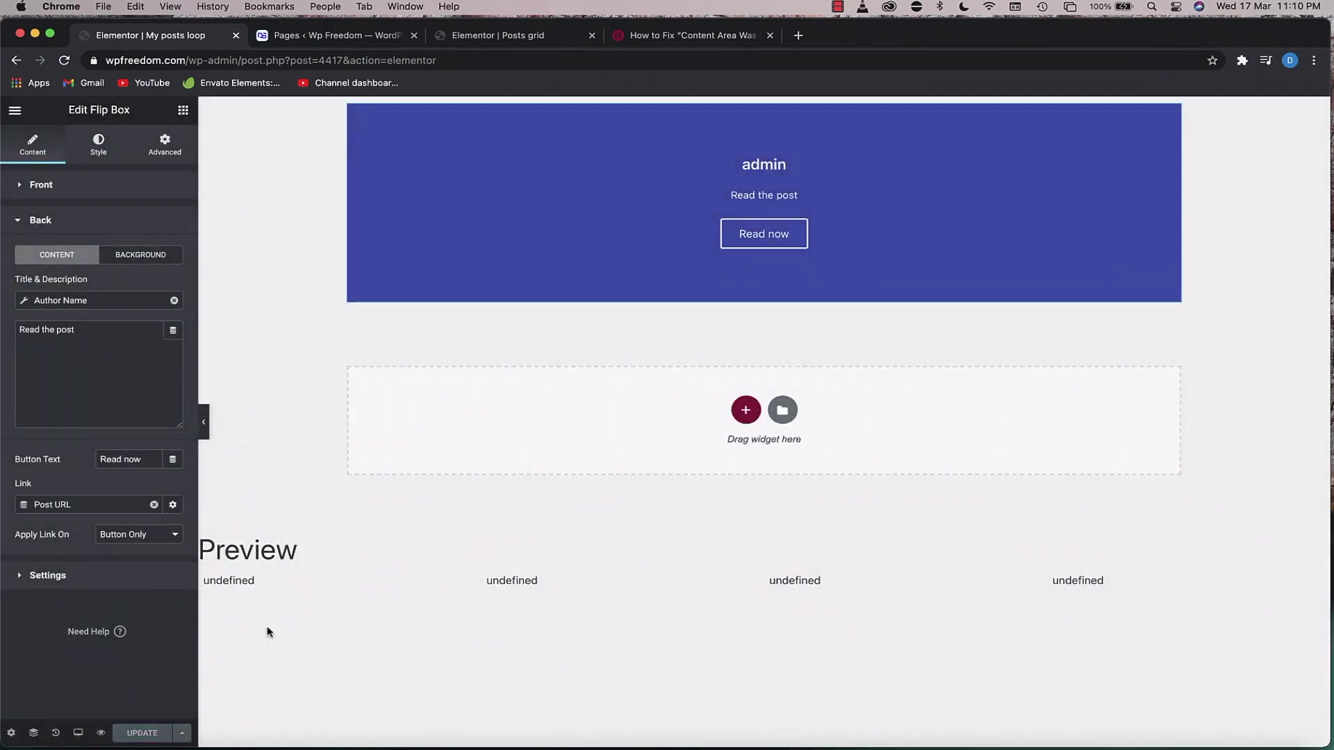
pyautogui.click(537, 41)
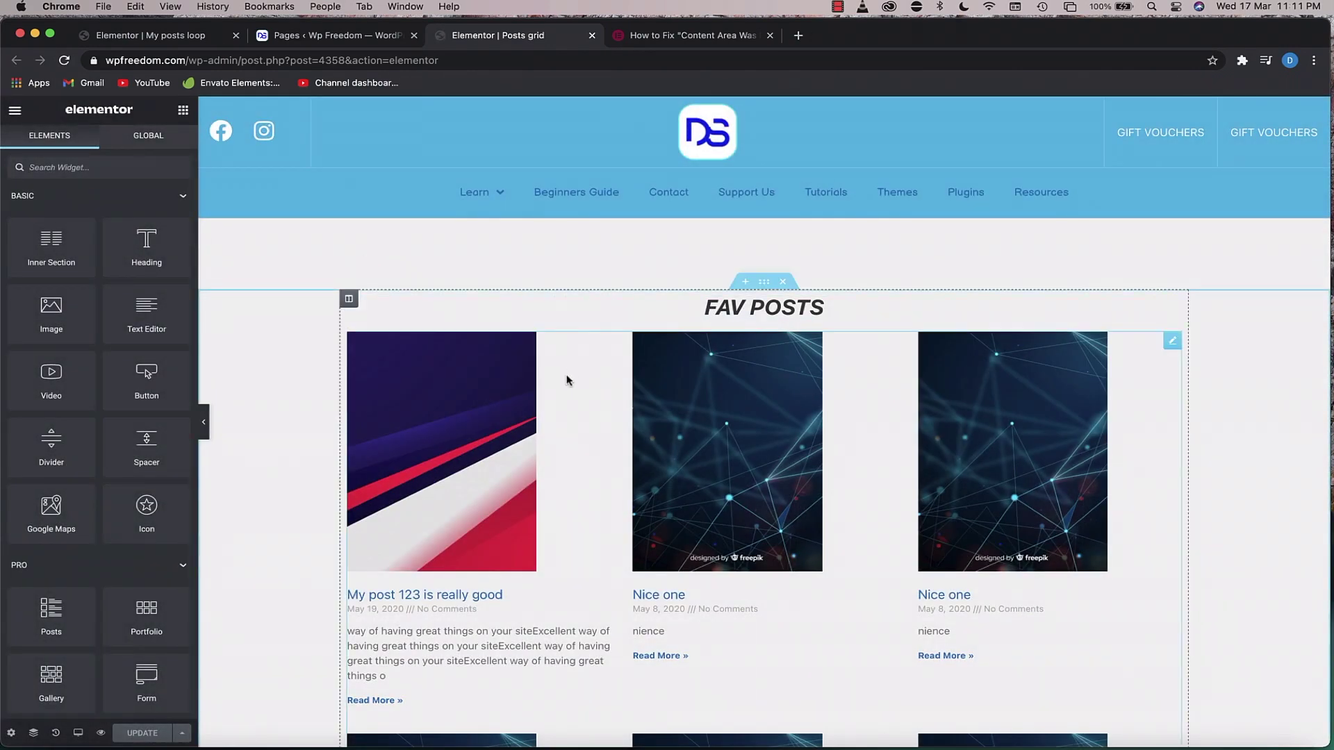
# Switch the FAV POSTS grid to the Custom skin with the 'My posts loop' template.
pyautogui.click(567, 380)
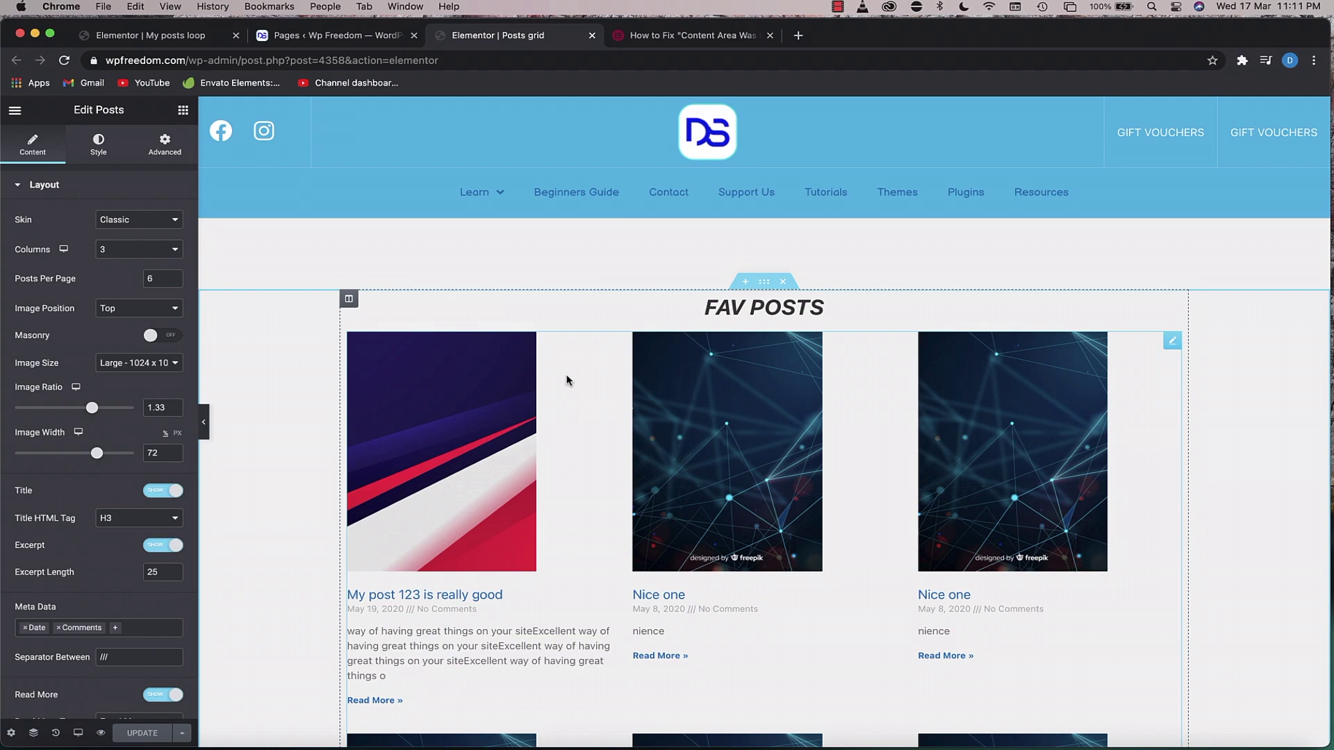
pyautogui.click(126, 219)
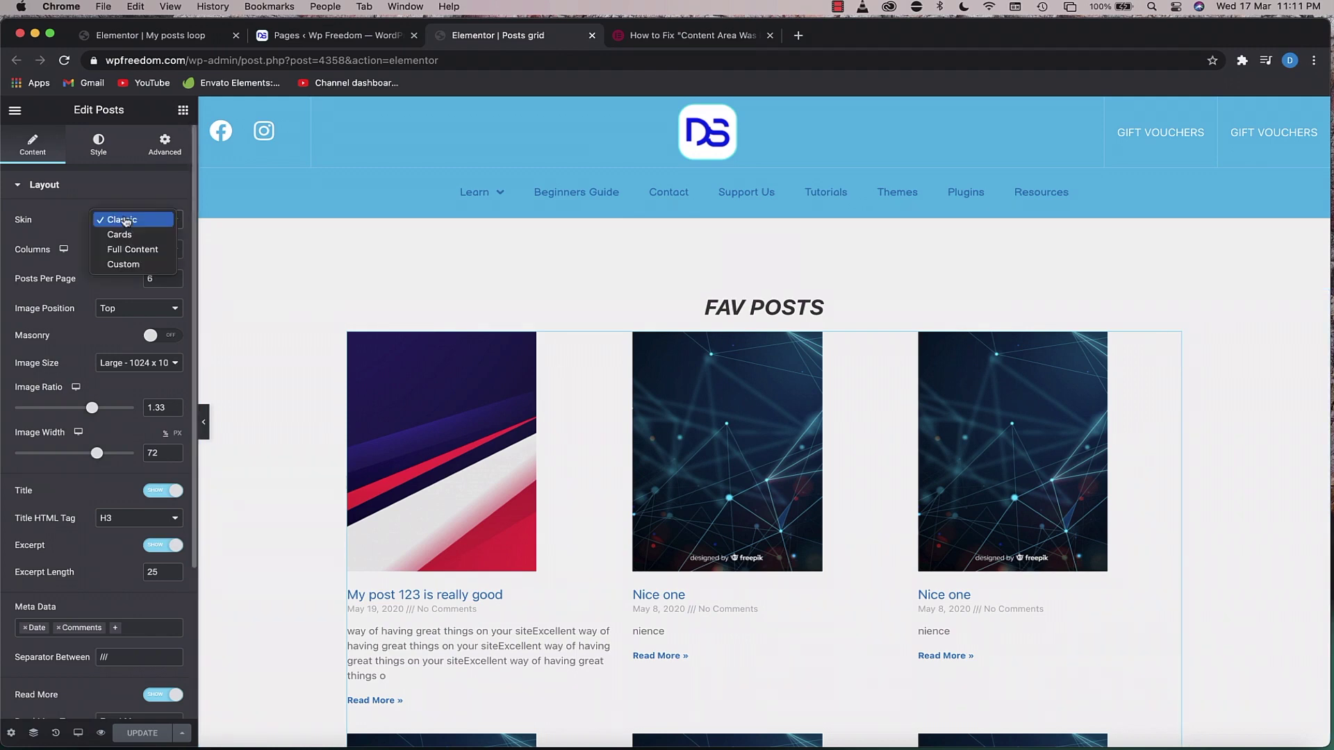
pyautogui.click(115, 266)
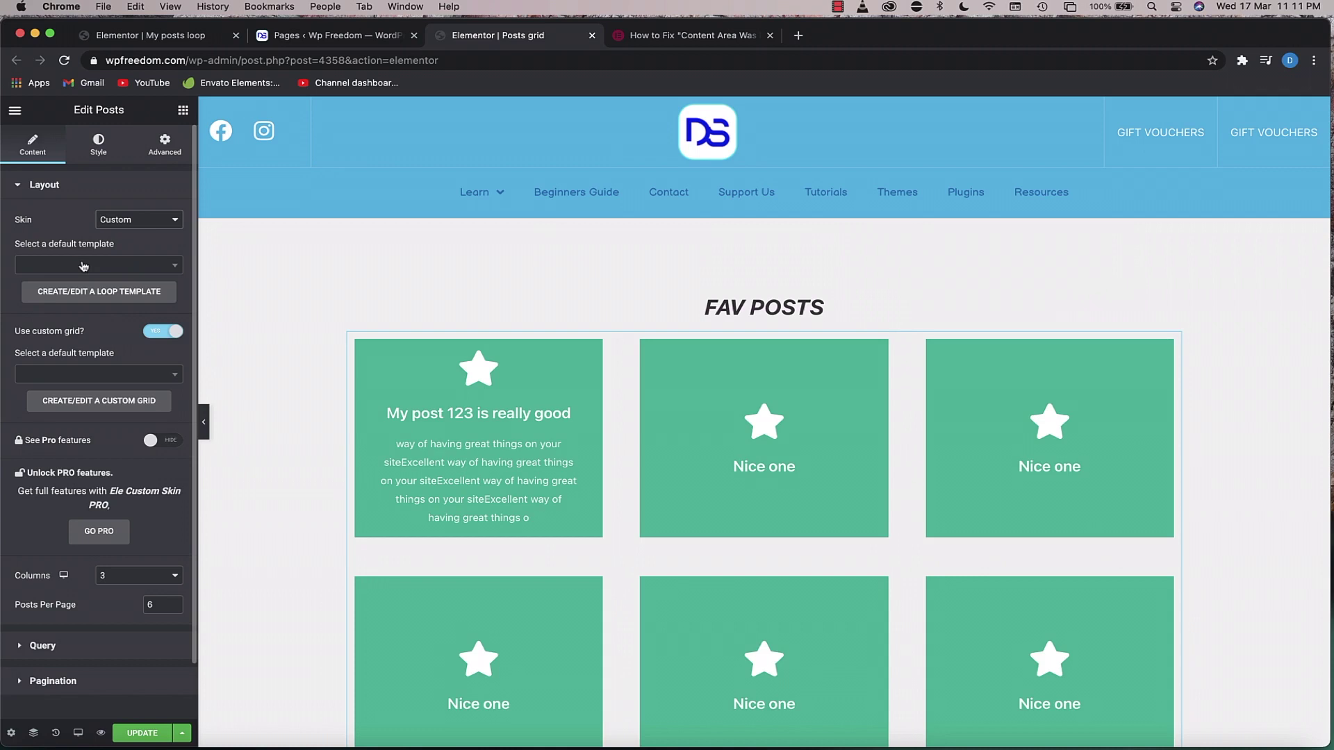
pyautogui.click(84, 266)
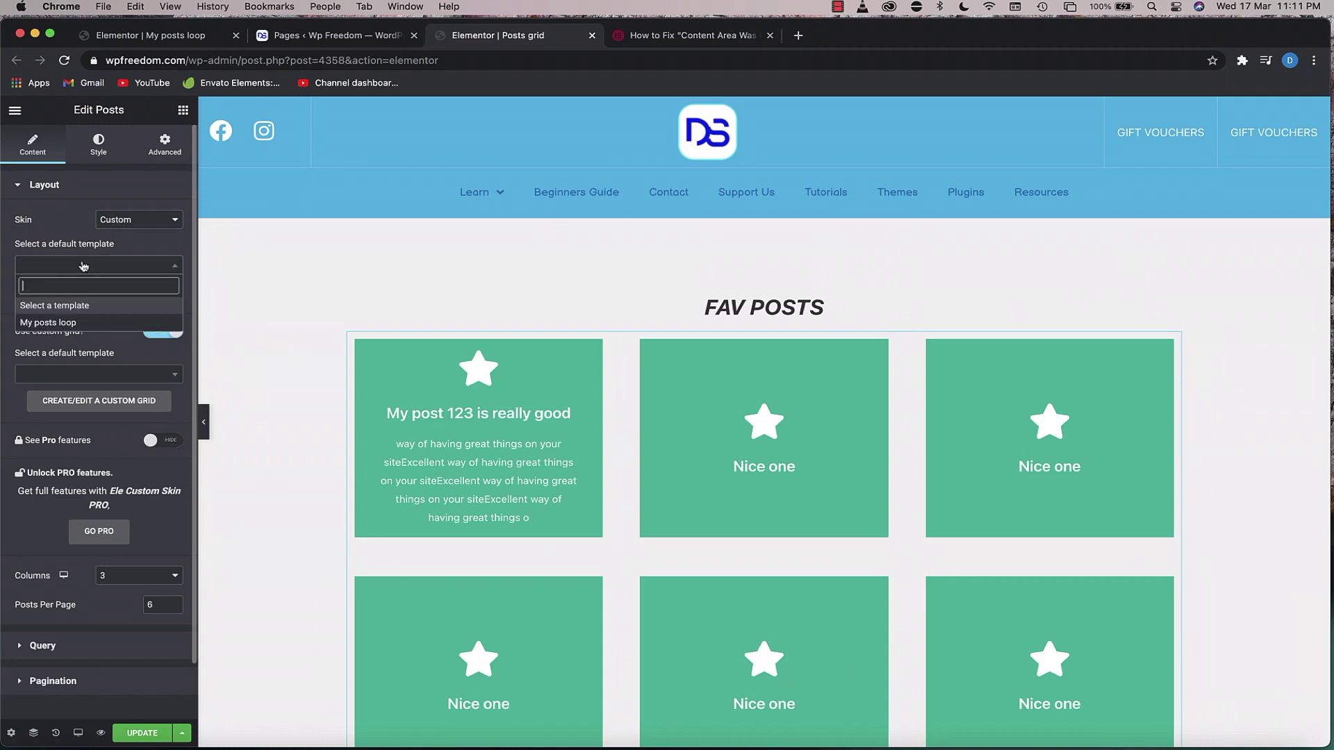
pyautogui.click(75, 323)
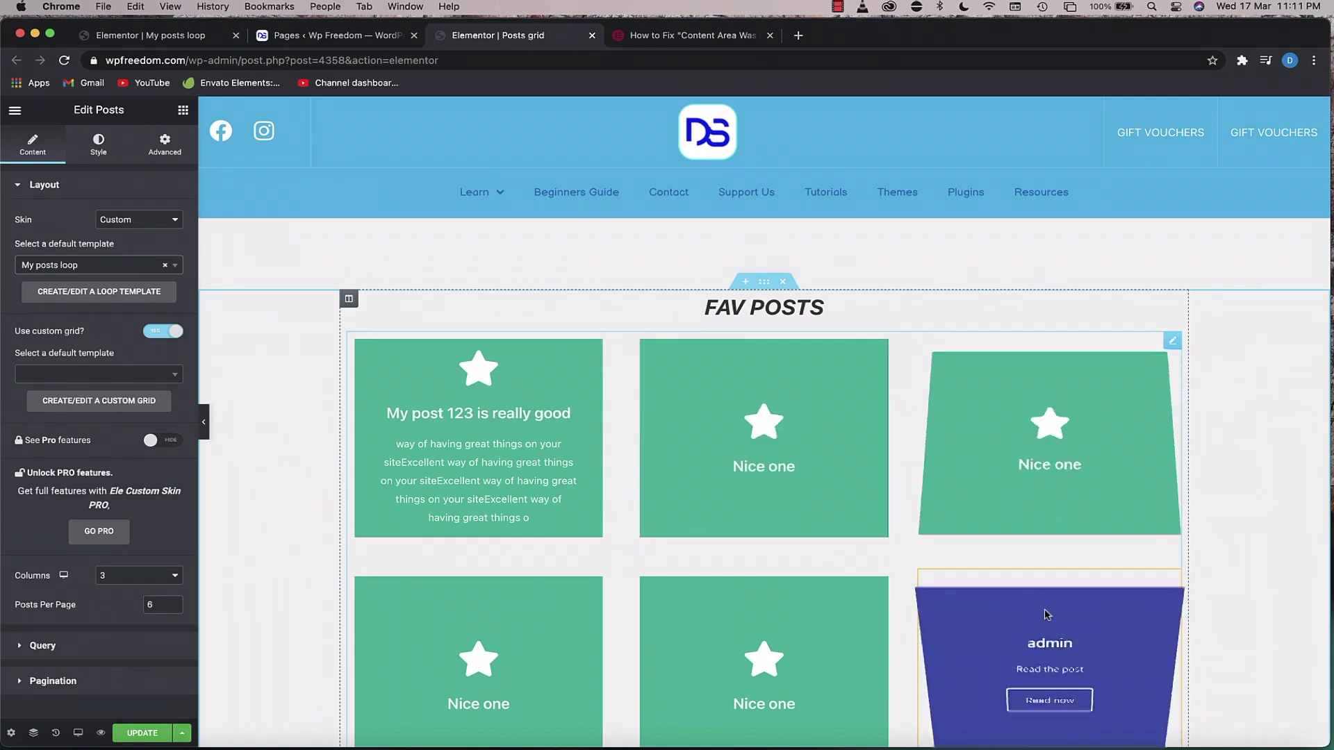
pyautogui.scroll(-3, 1042, 625)
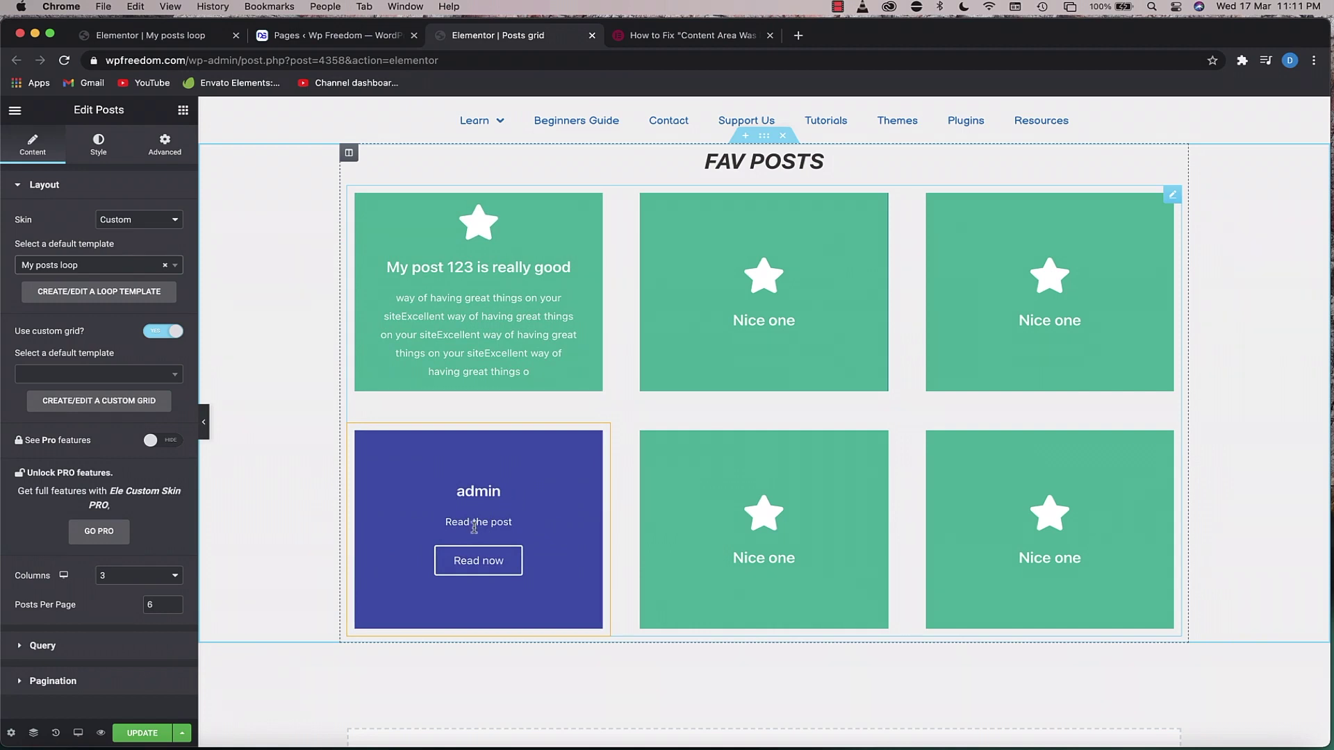
# Set the flip box's Flip Effect to Zoom In and reload the Posts grid page.
pyautogui.click(150, 34)
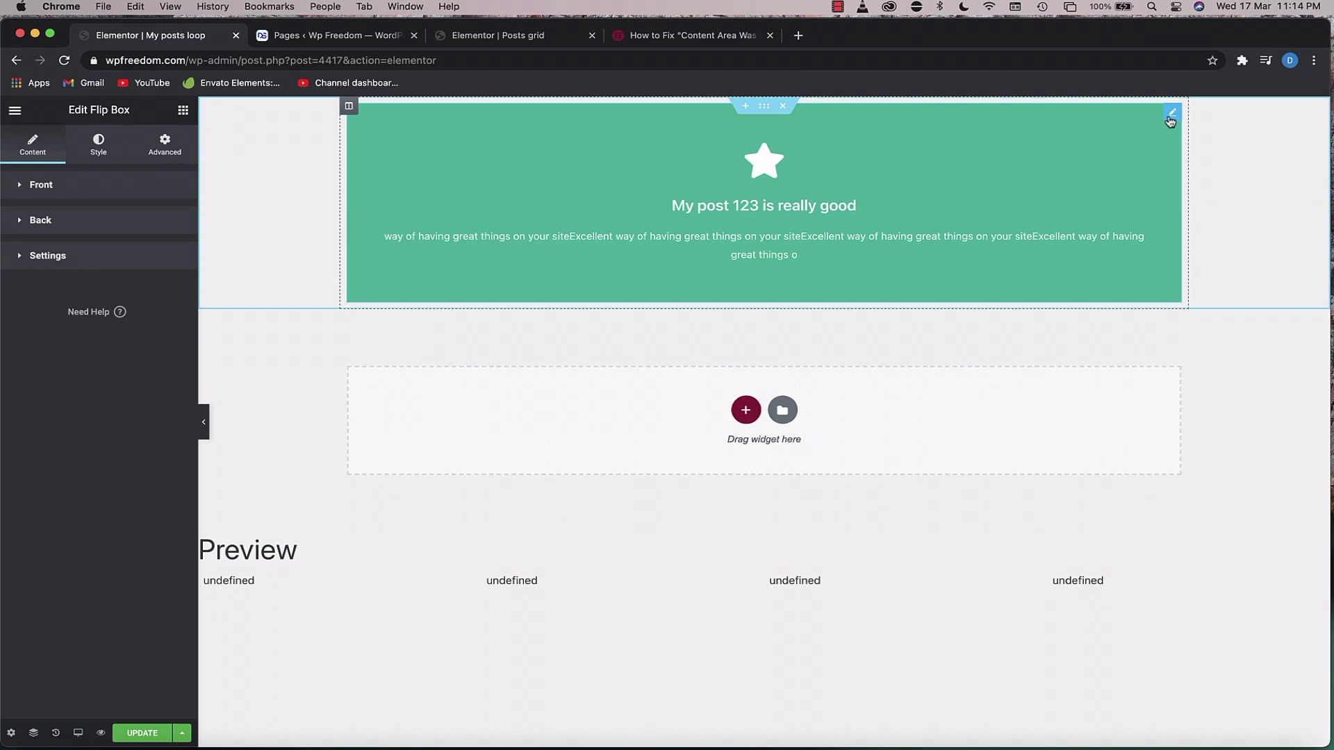
pyautogui.click(82, 264)
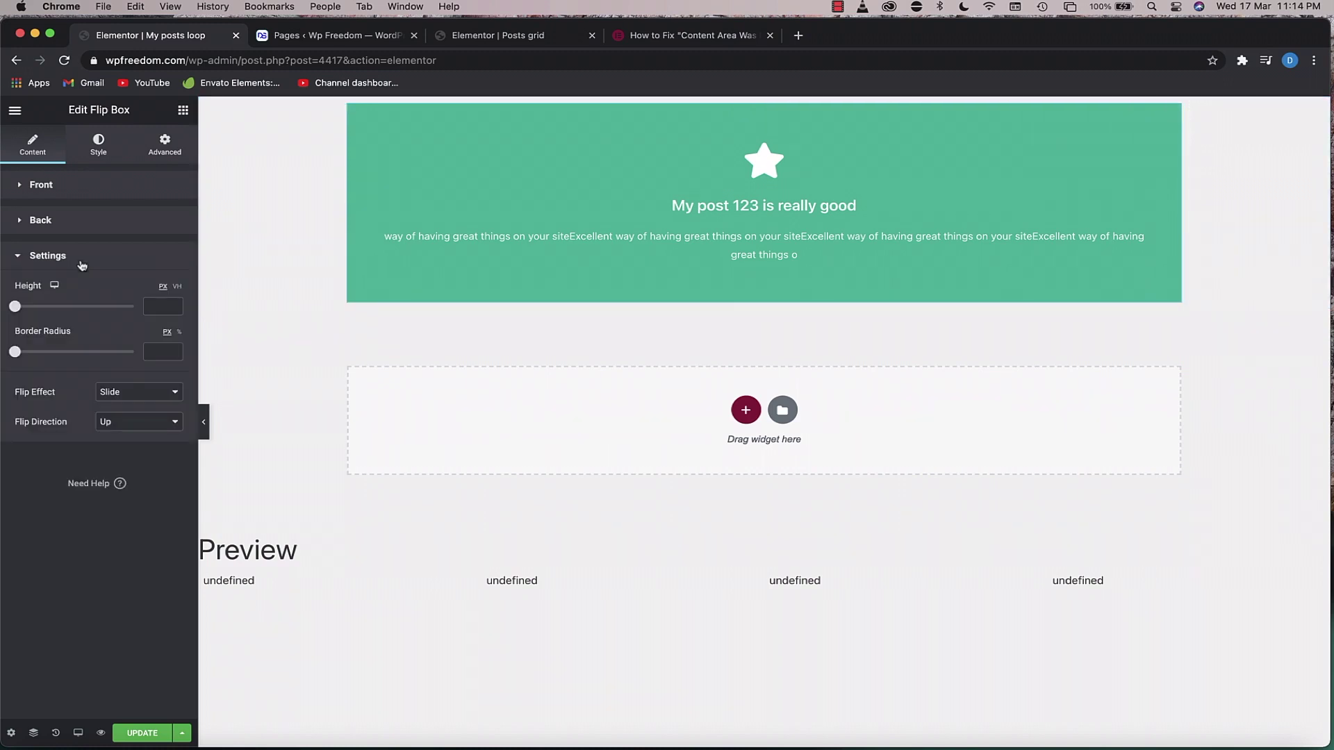
pyautogui.click(150, 392)
pyautogui.click(137, 423)
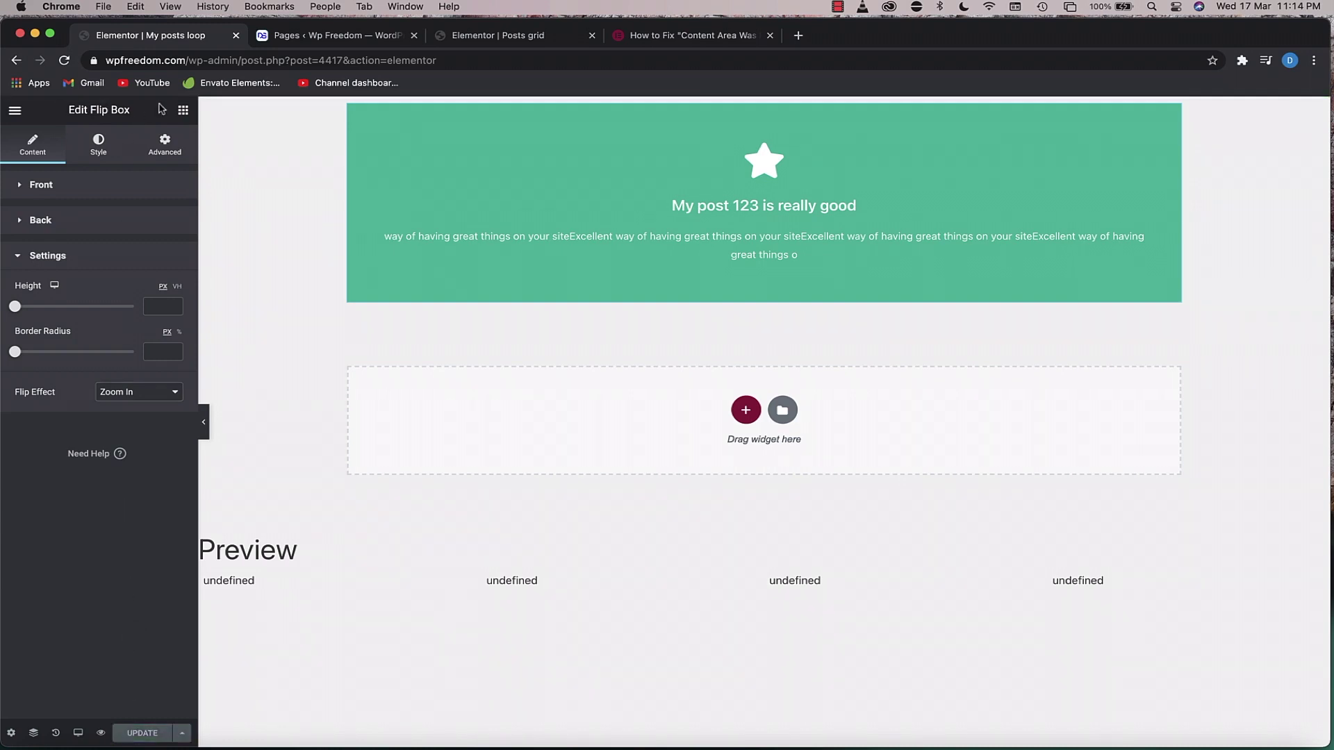
pyautogui.click(511, 41)
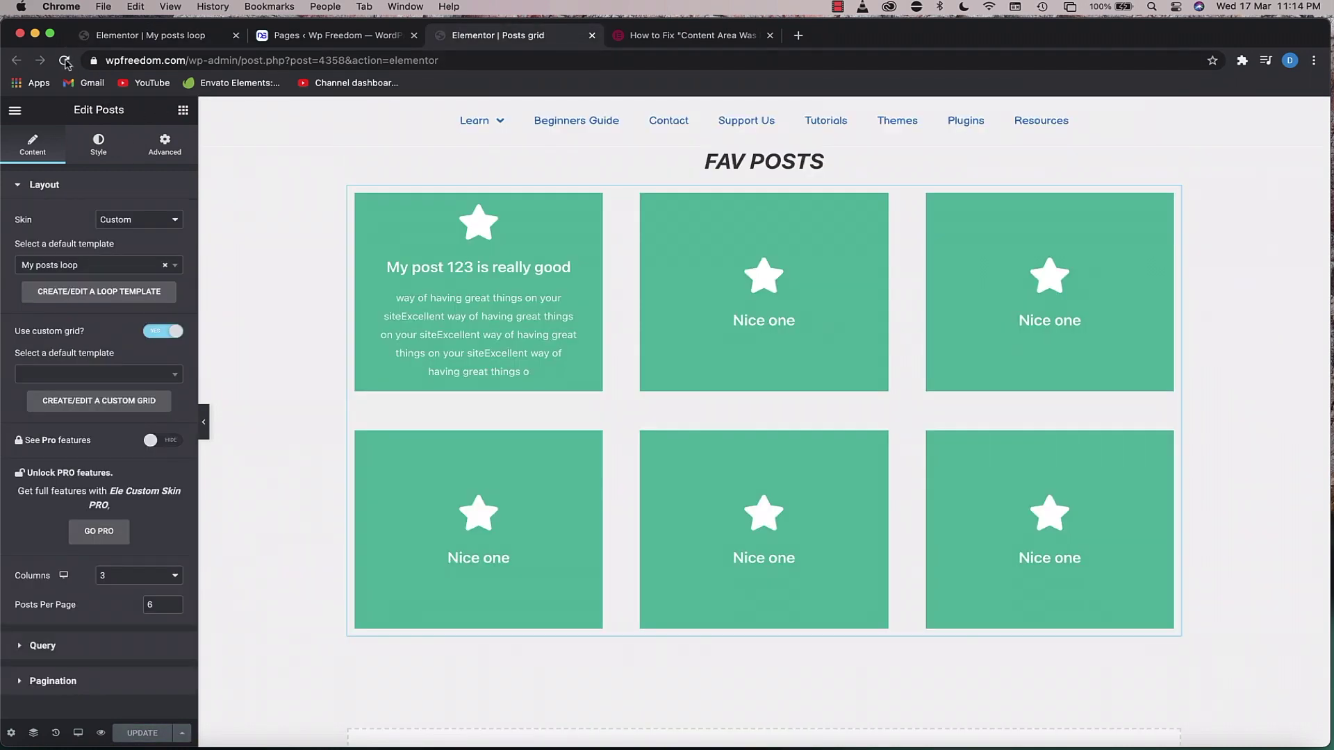
pyautogui.click(64, 61)
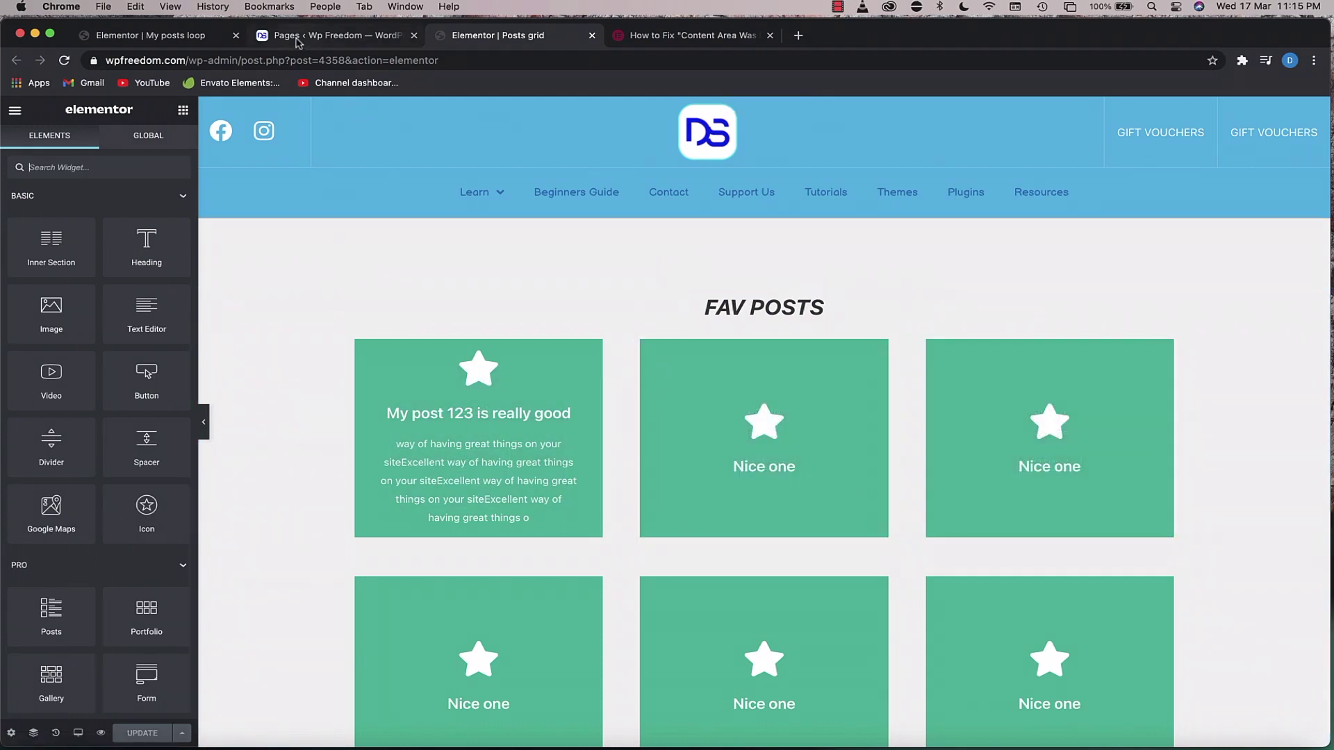
# Give the loop template's section a 603 content width and 175 minimum height.
pyautogui.click(183, 40)
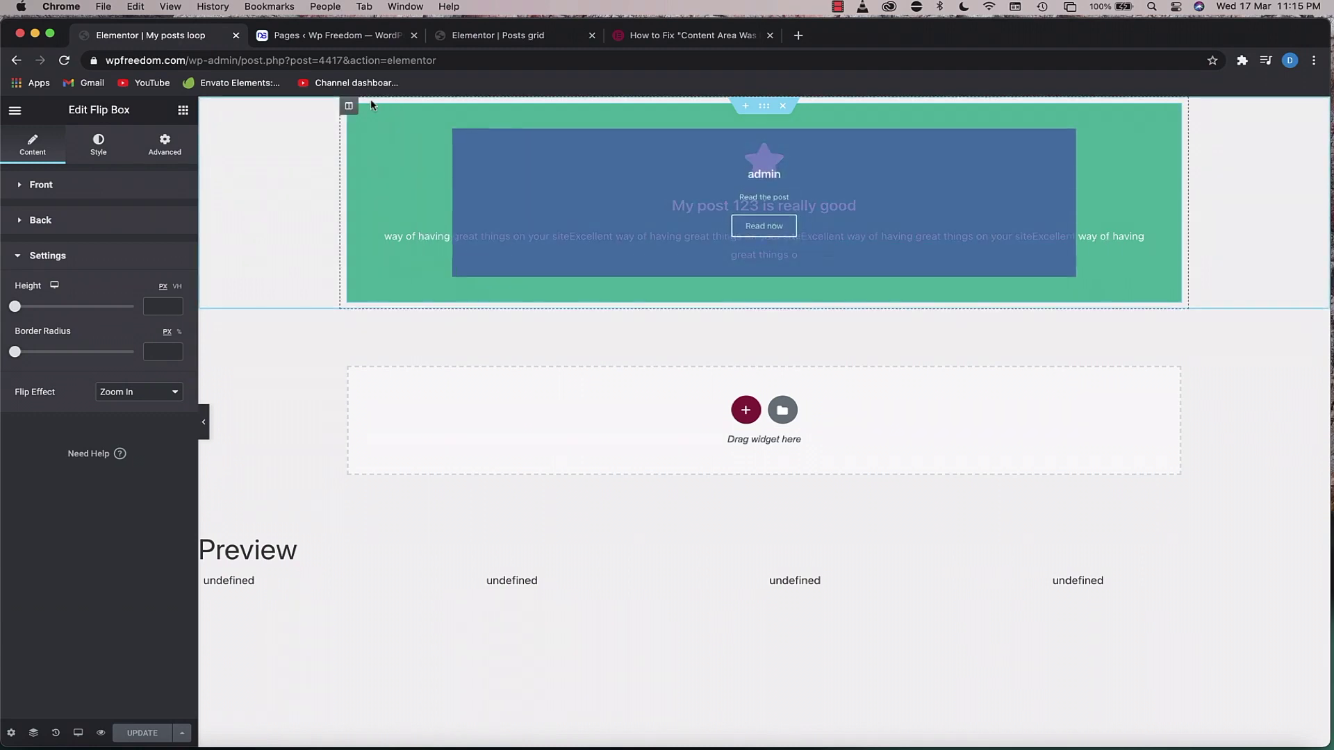
pyautogui.click(350, 106)
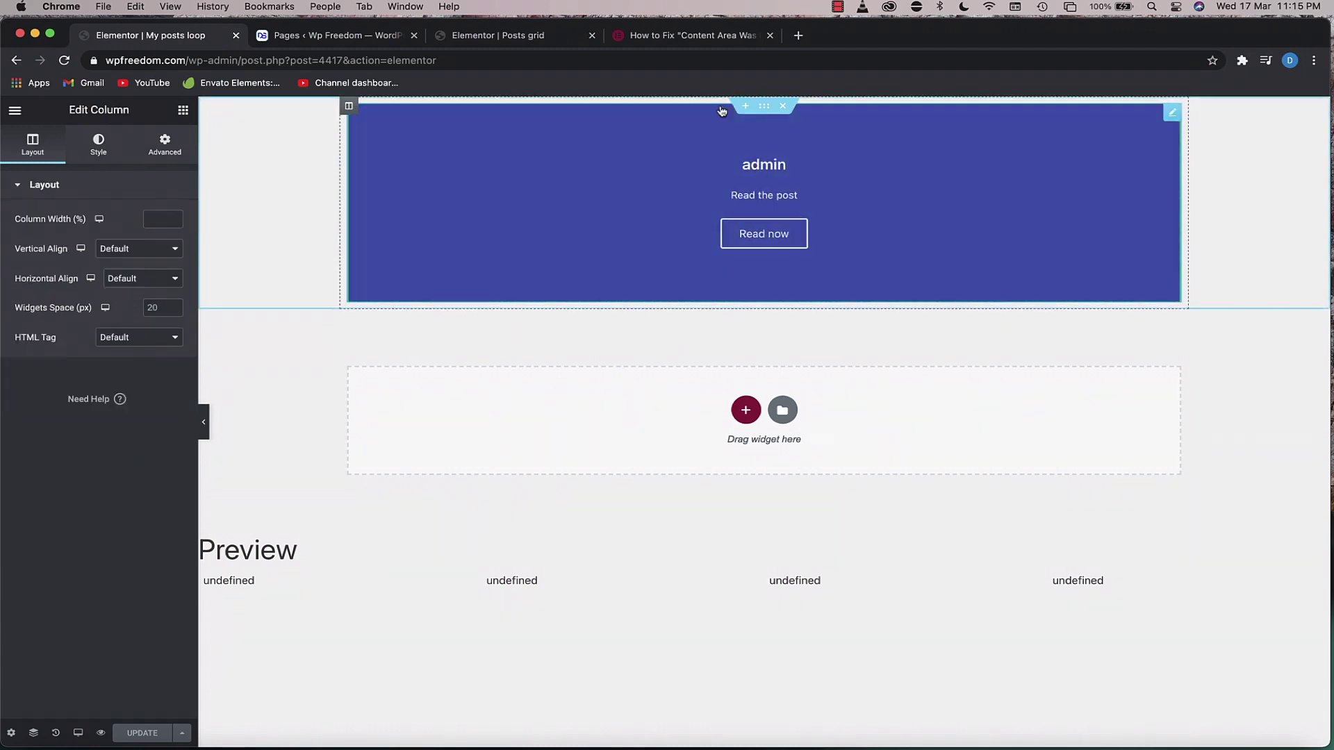
pyautogui.click(764, 107)
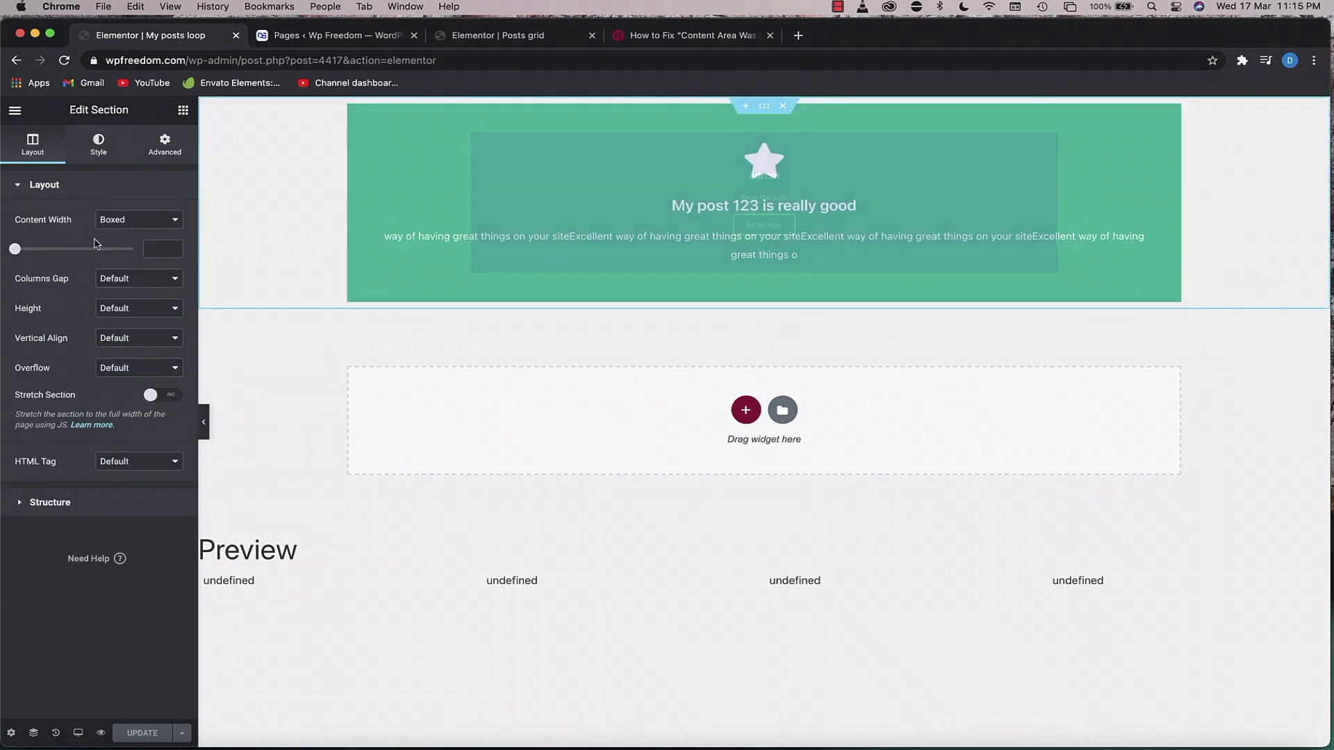
pyautogui.moveTo(16, 251); pyautogui.dragTo(27, 249)
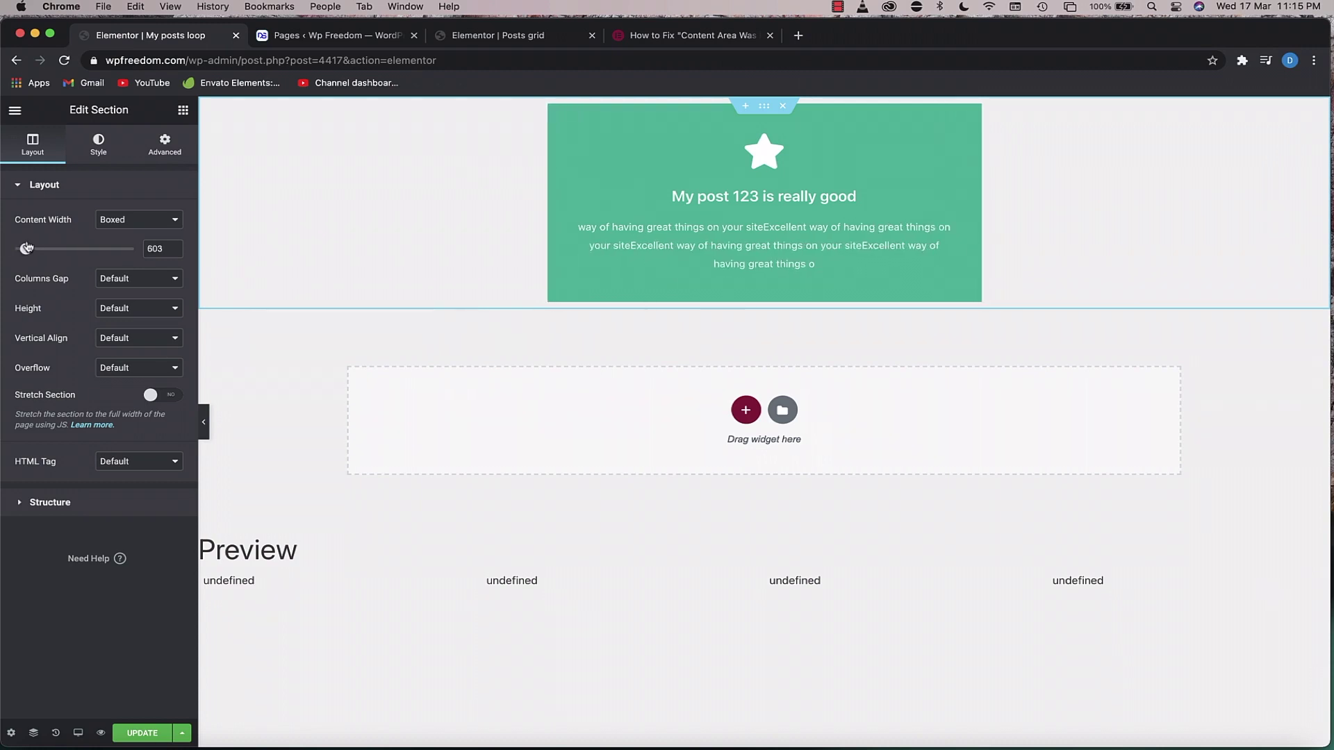
pyautogui.click(104, 310)
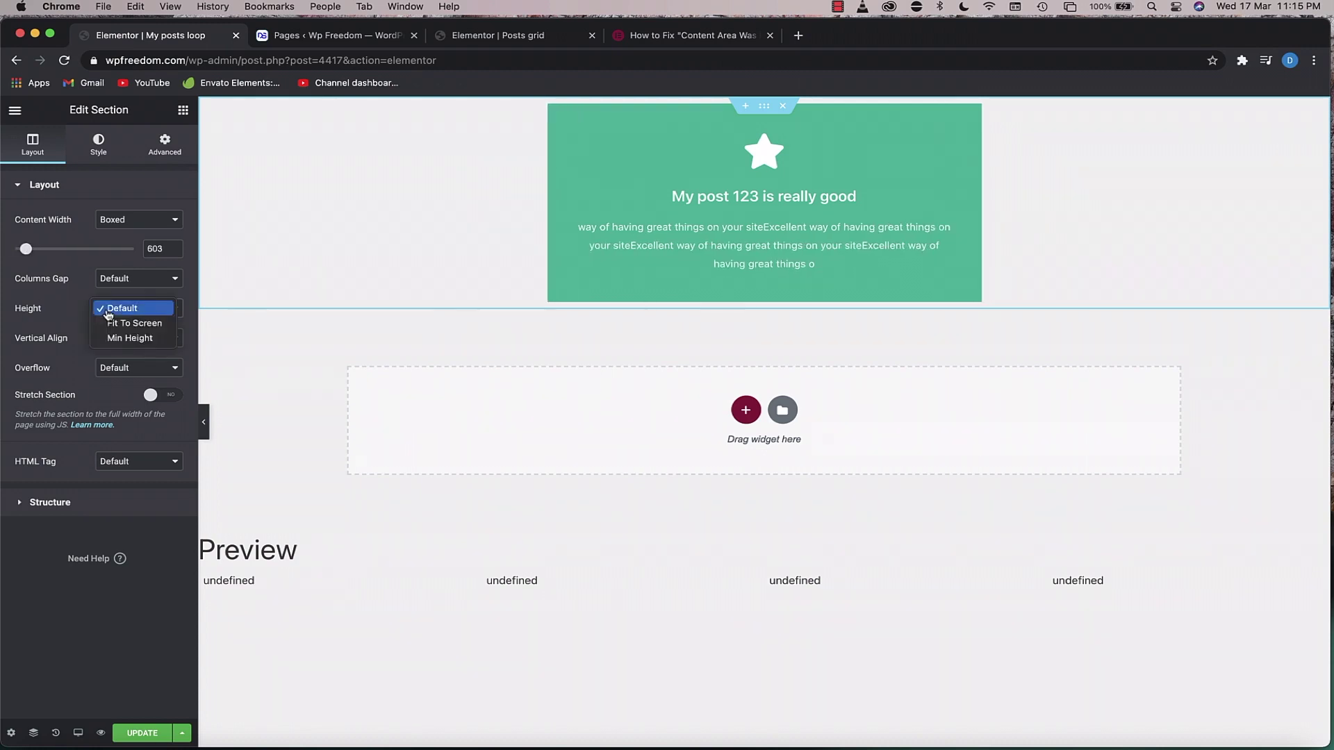
pyautogui.press('Escape')
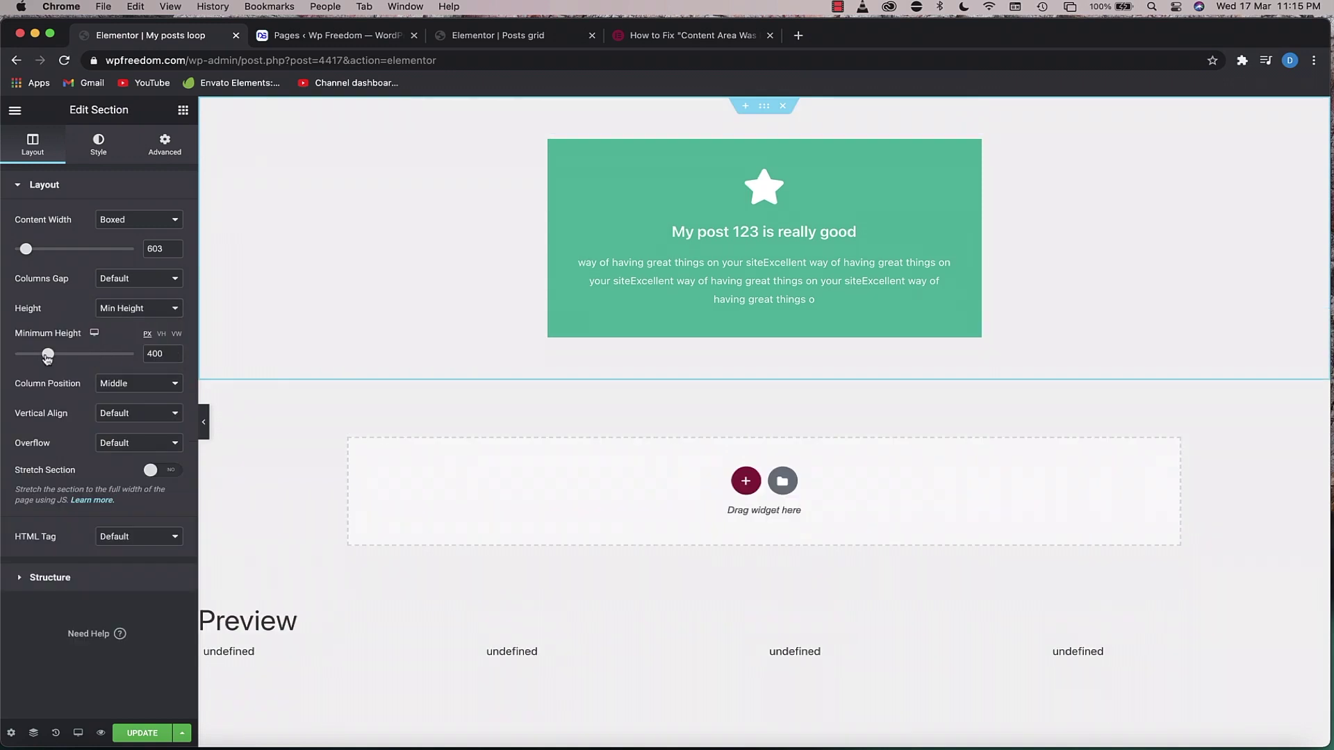
pyautogui.moveTo(47, 354); pyautogui.dragTo(28, 354)
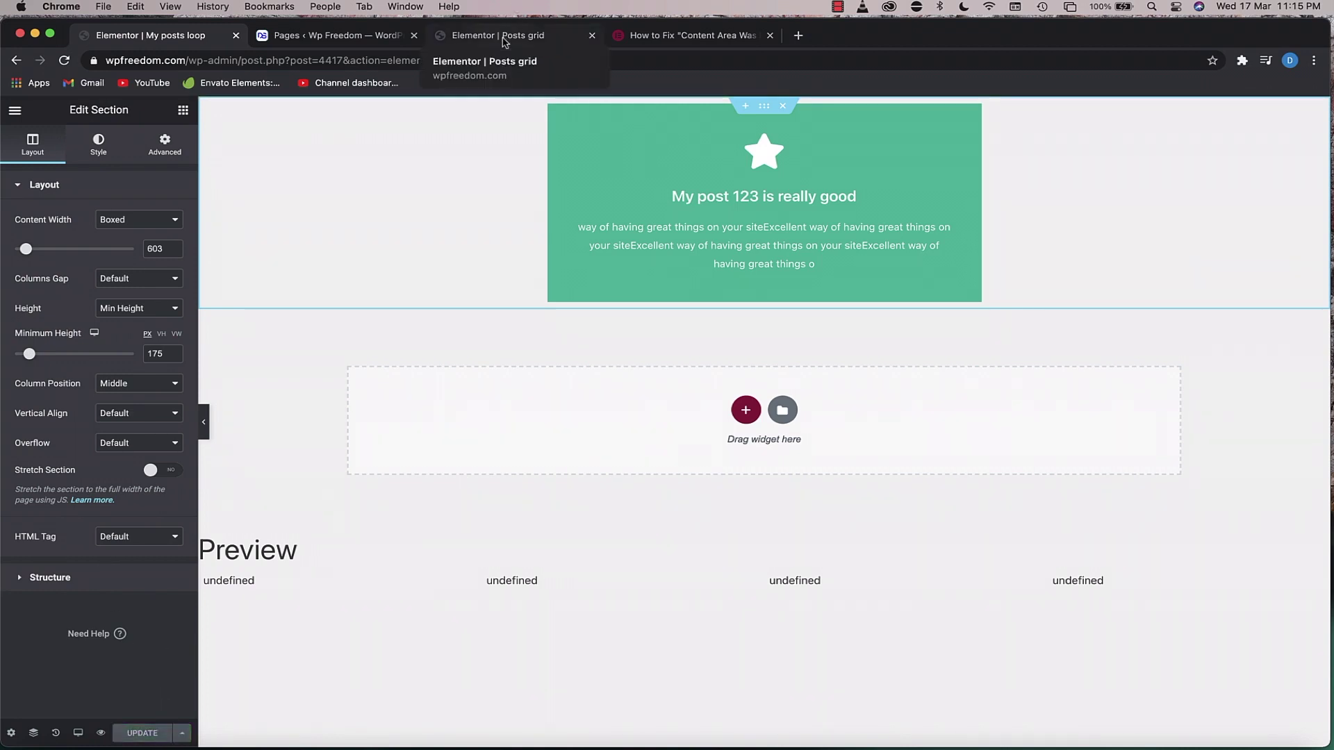
# Reload the Posts grid page to check the shorter cards, then return to the template.
pyautogui.click(507, 31)
pyautogui.press('super+r')
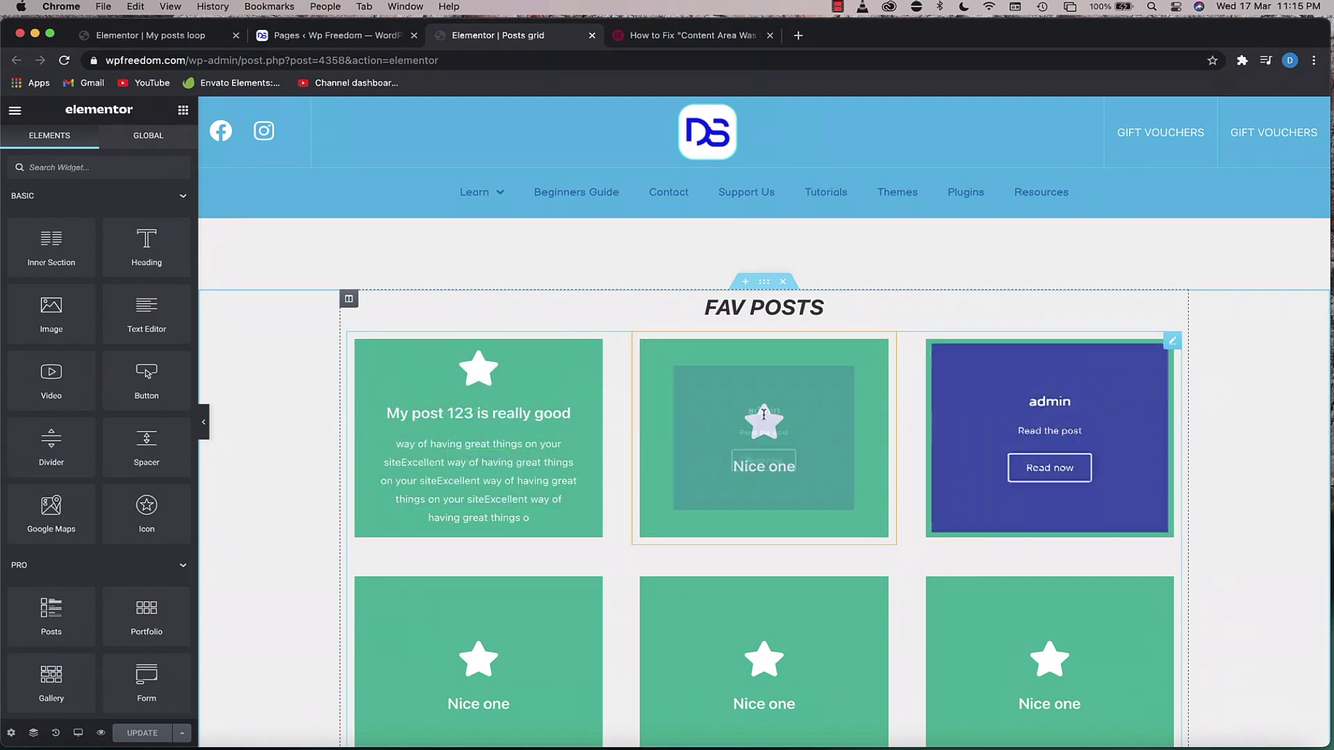
pyautogui.scroll(-3, 464, 429)
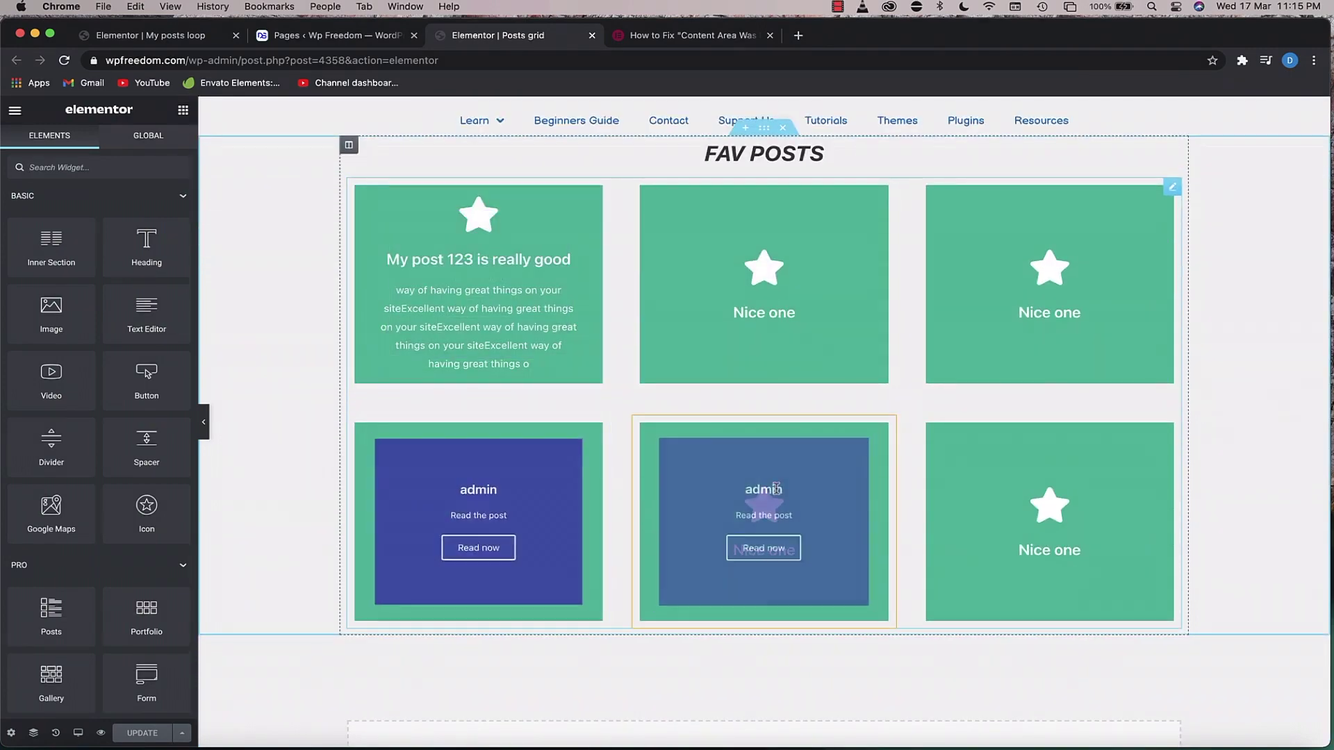
pyautogui.click(170, 40)
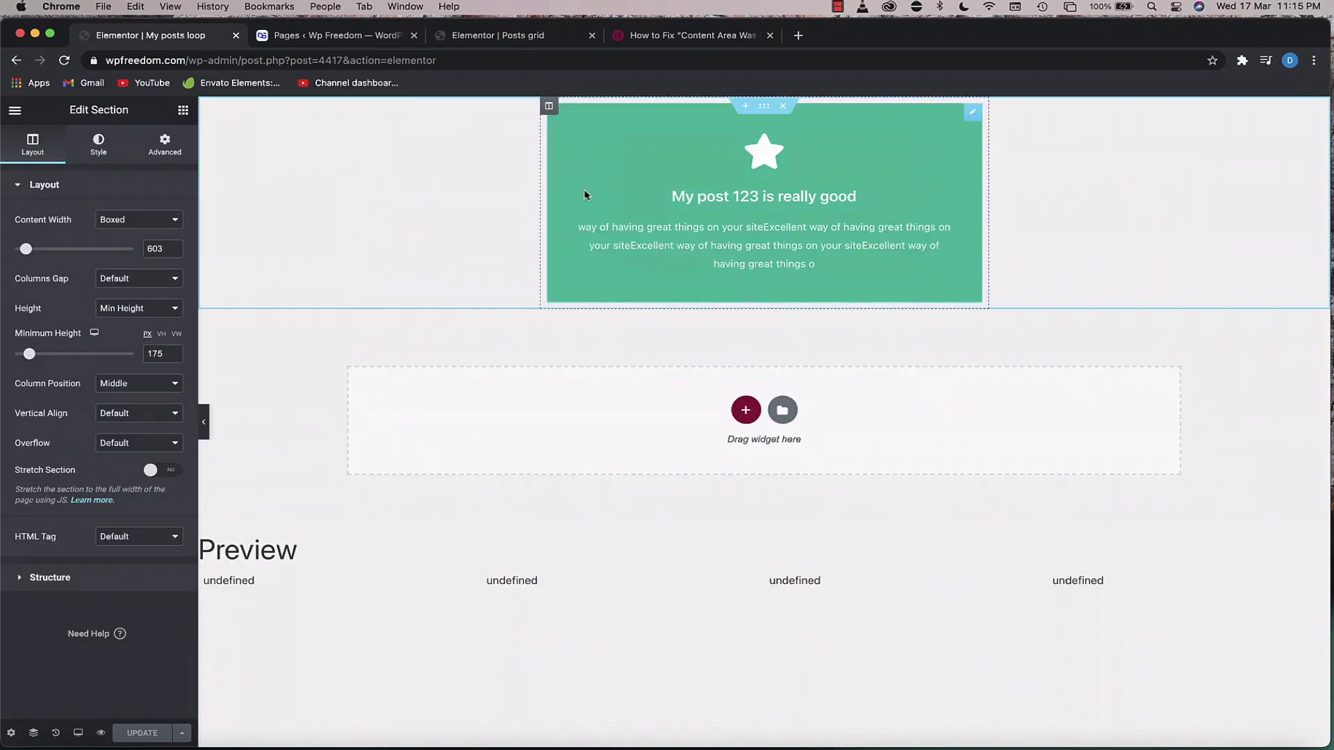
# Give the loop template's section a classic background using each post's Featured Image.
pyautogui.click(972, 113)
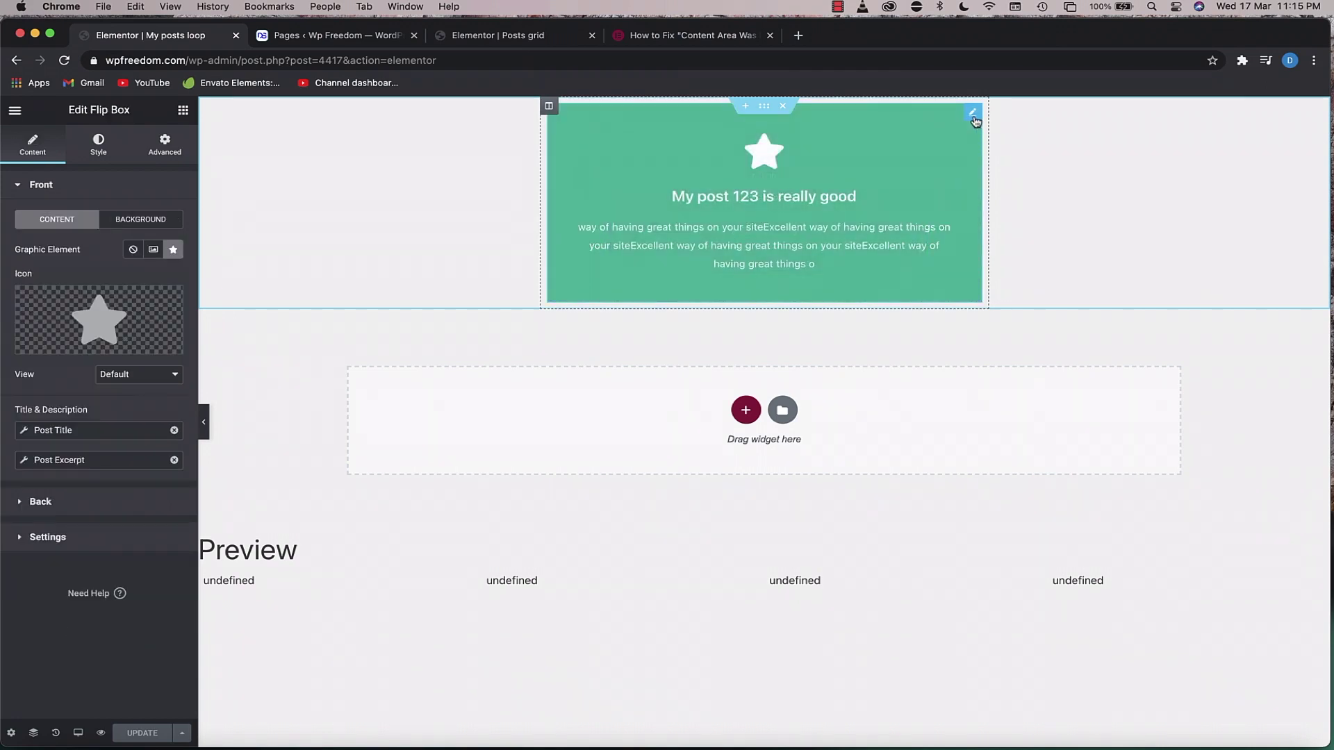
pyautogui.click(765, 106)
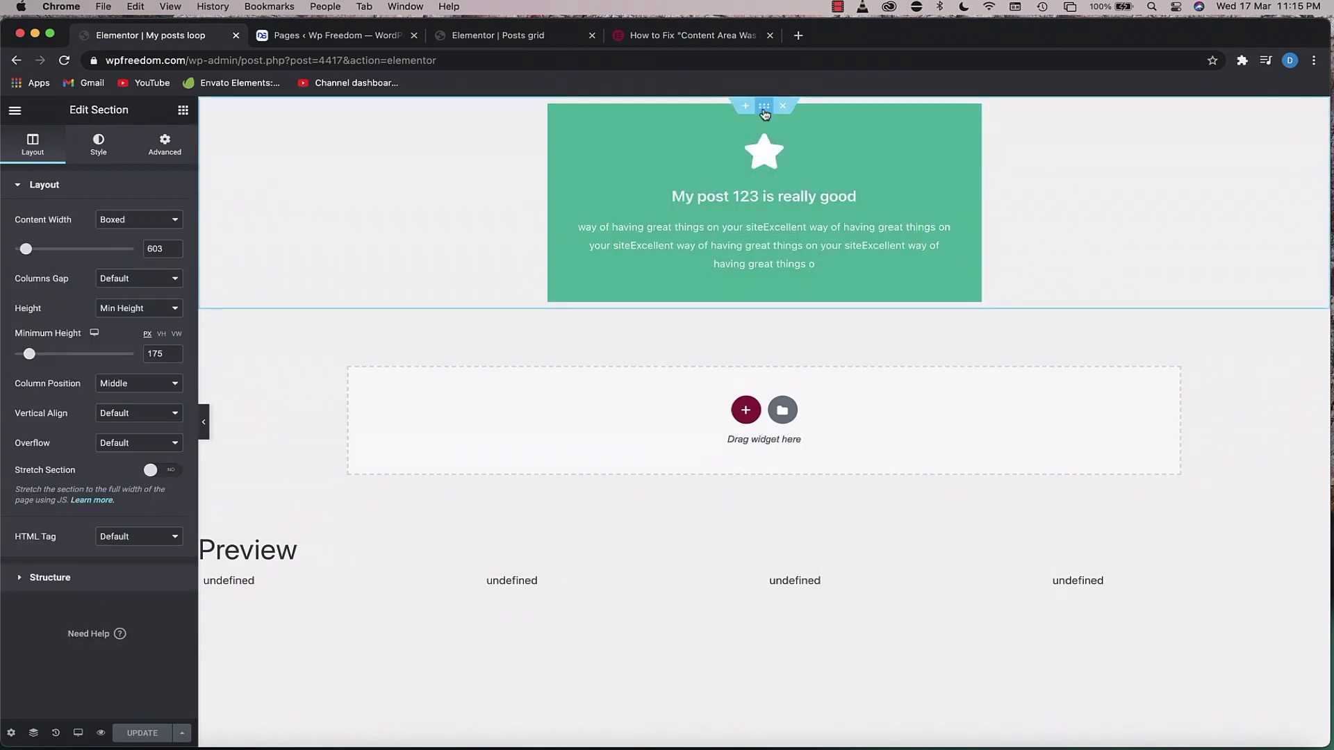
pyautogui.click(99, 148)
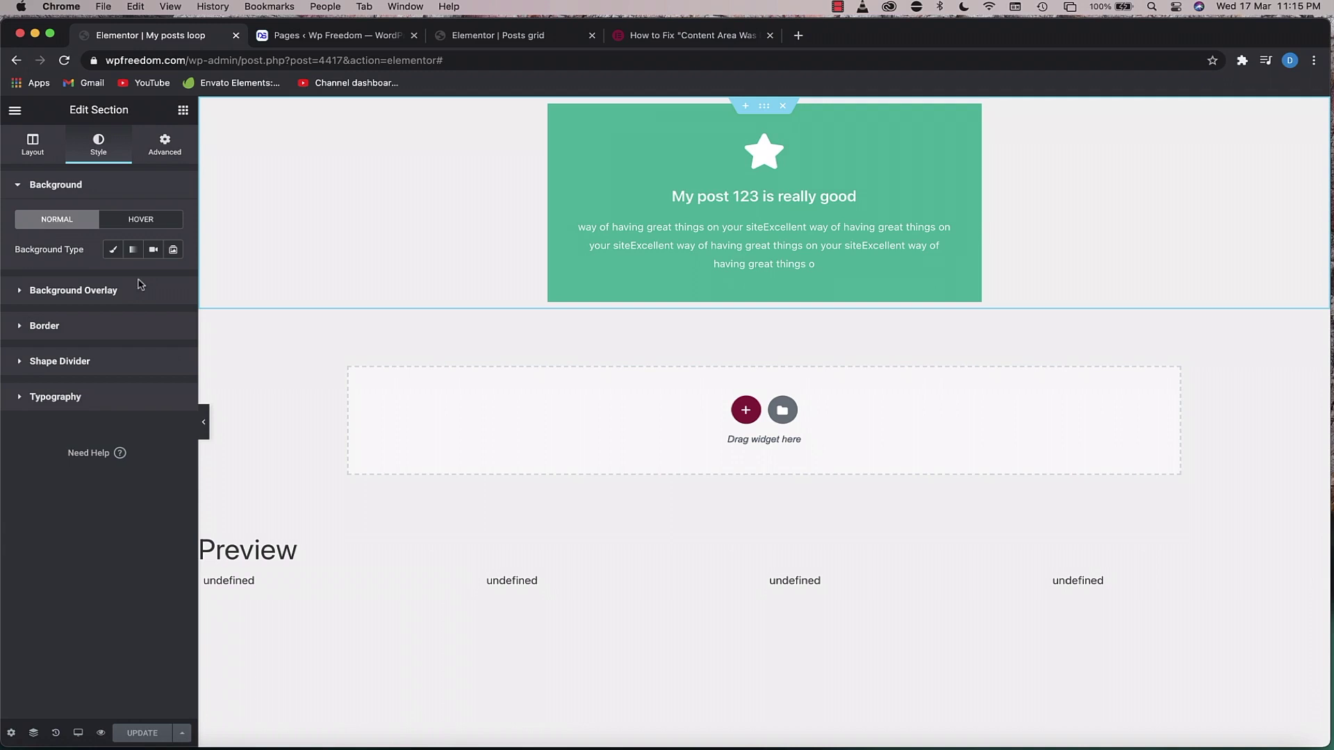
pyautogui.click(114, 252)
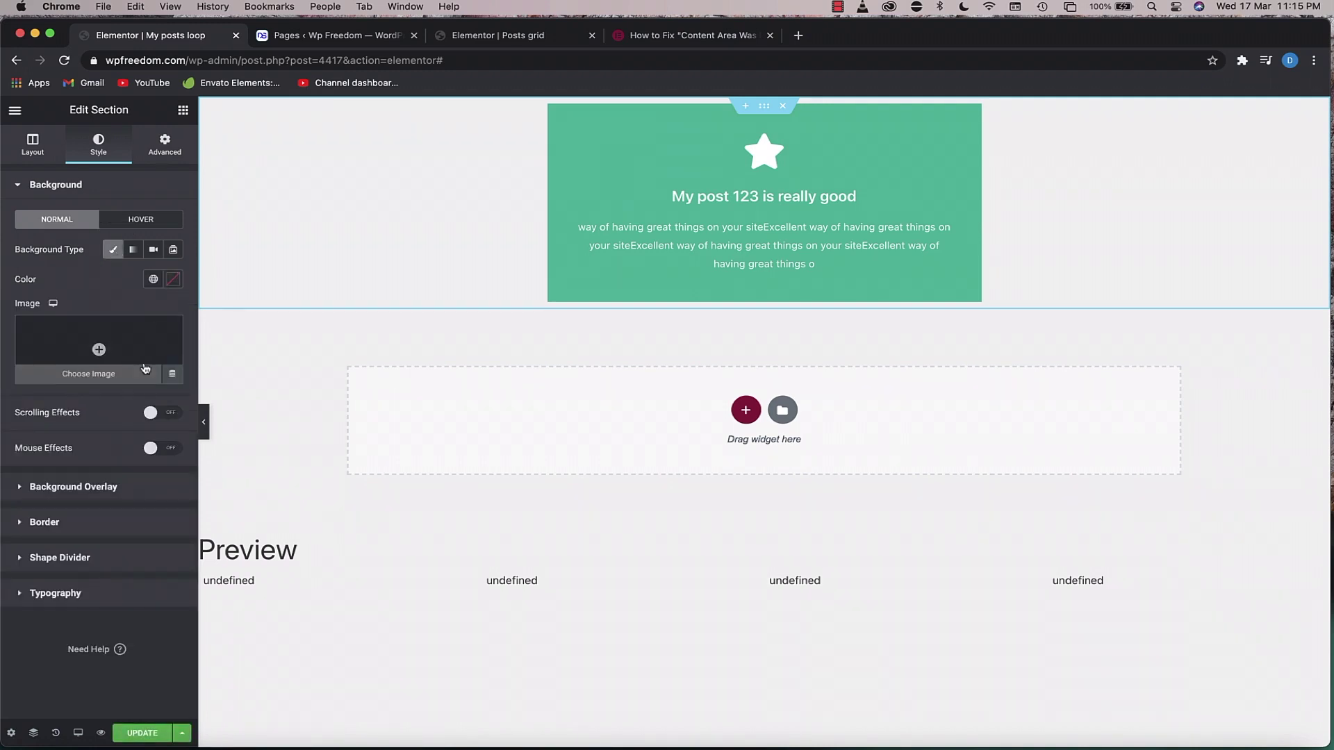
pyautogui.click(173, 376)
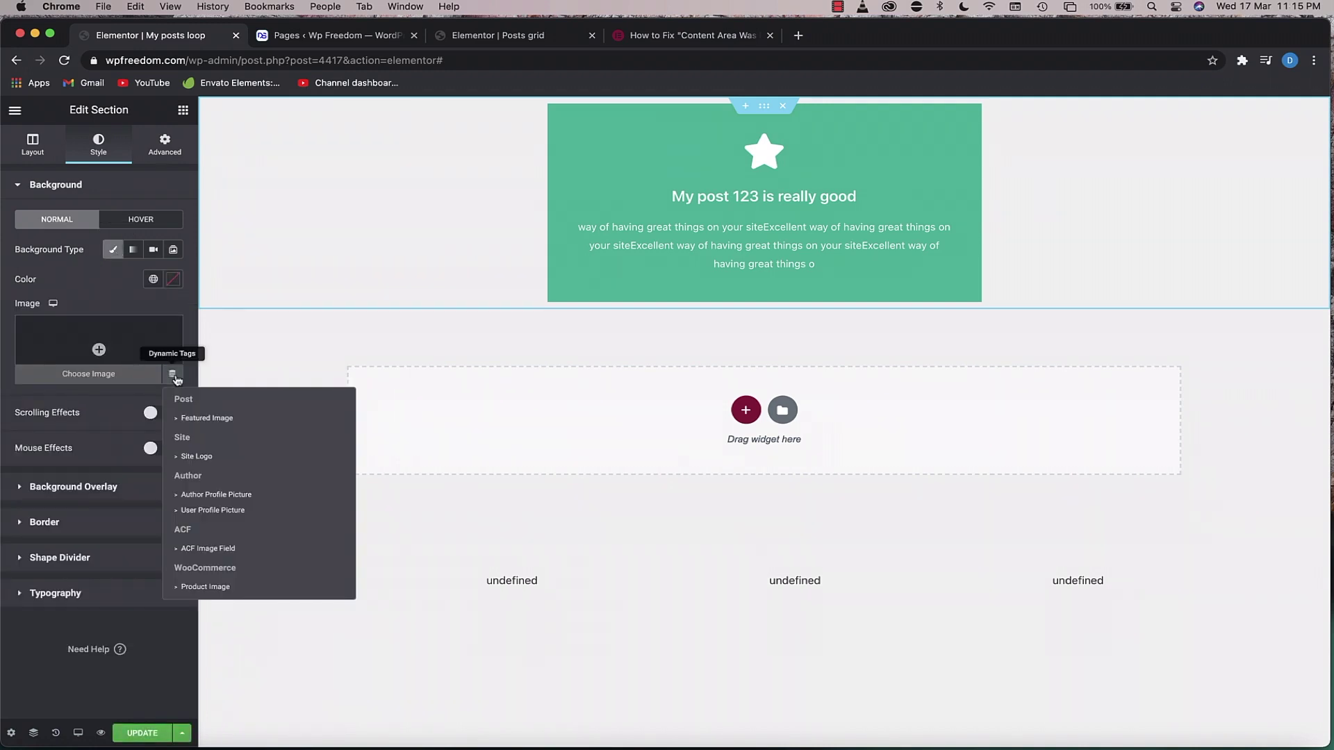
pyautogui.click(207, 418)
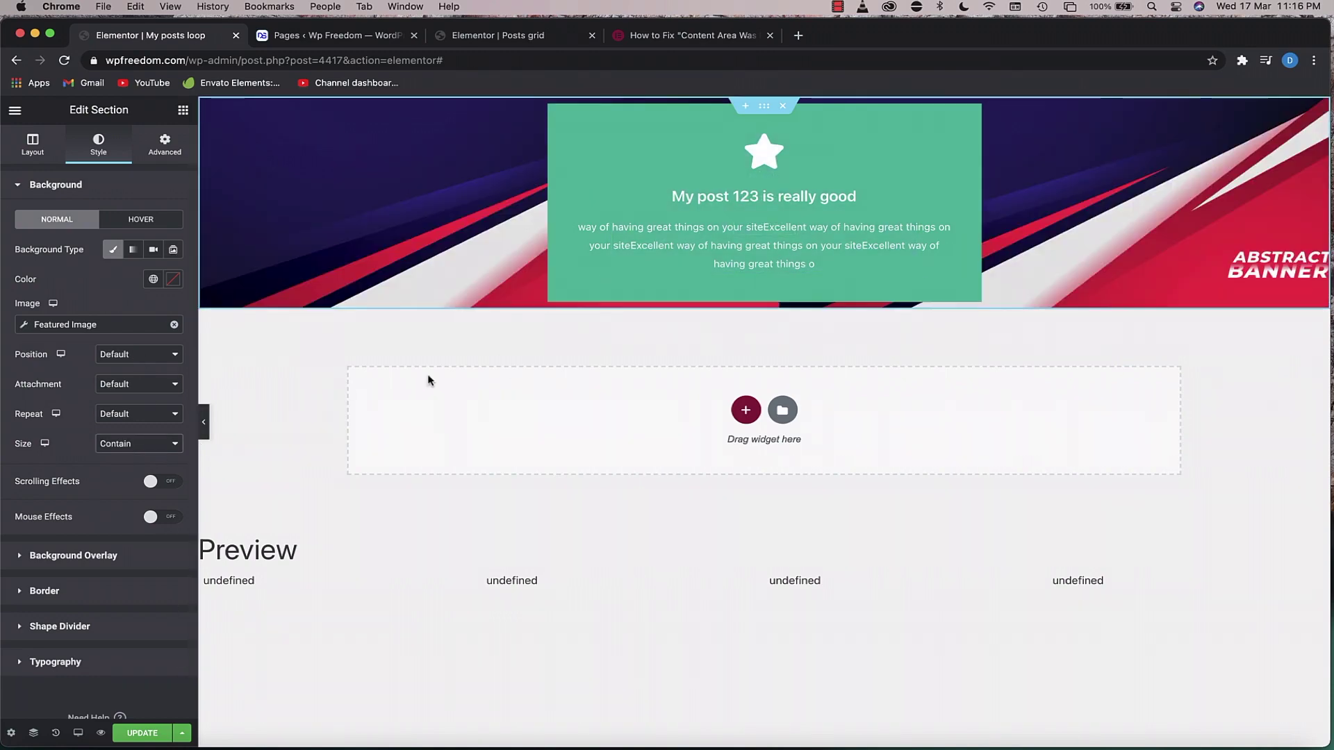
# Save the loop template with UPDATE and reload the posts grid page.
pyautogui.click(136, 734)
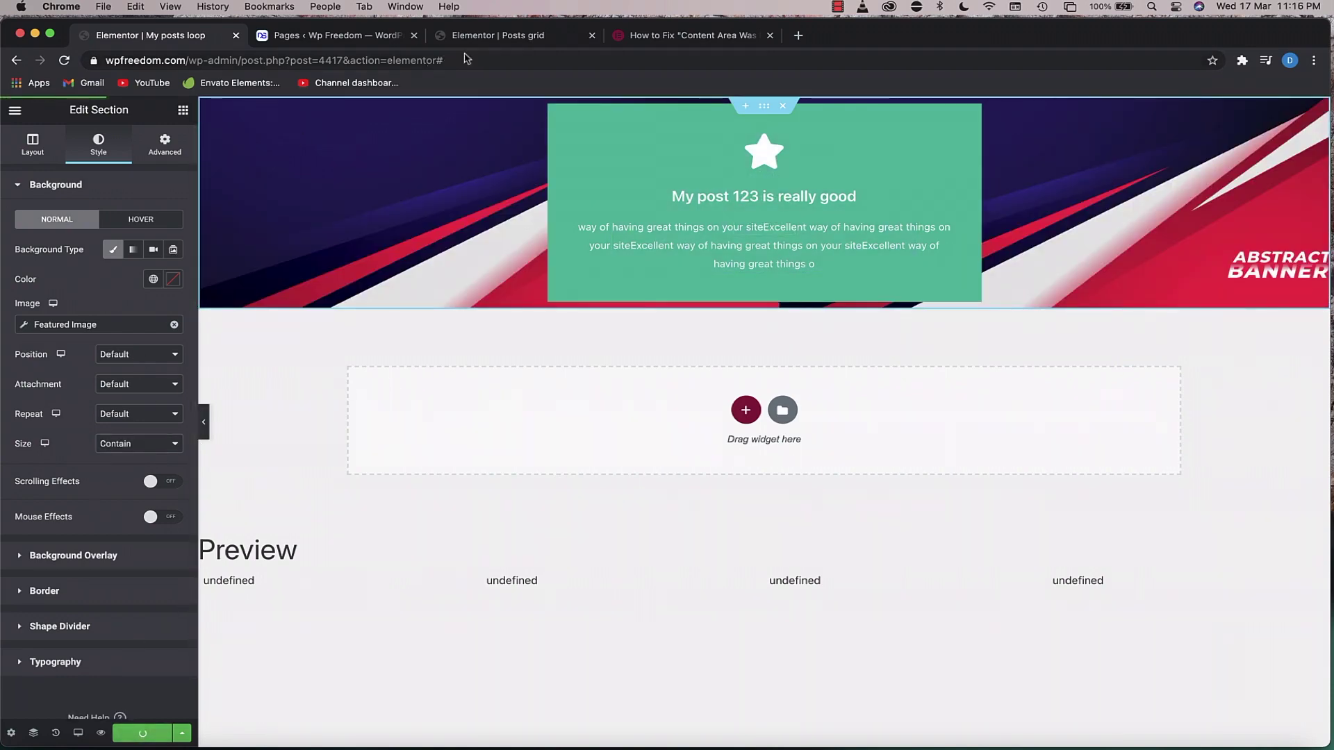
pyautogui.click(490, 35)
pyautogui.click(65, 60)
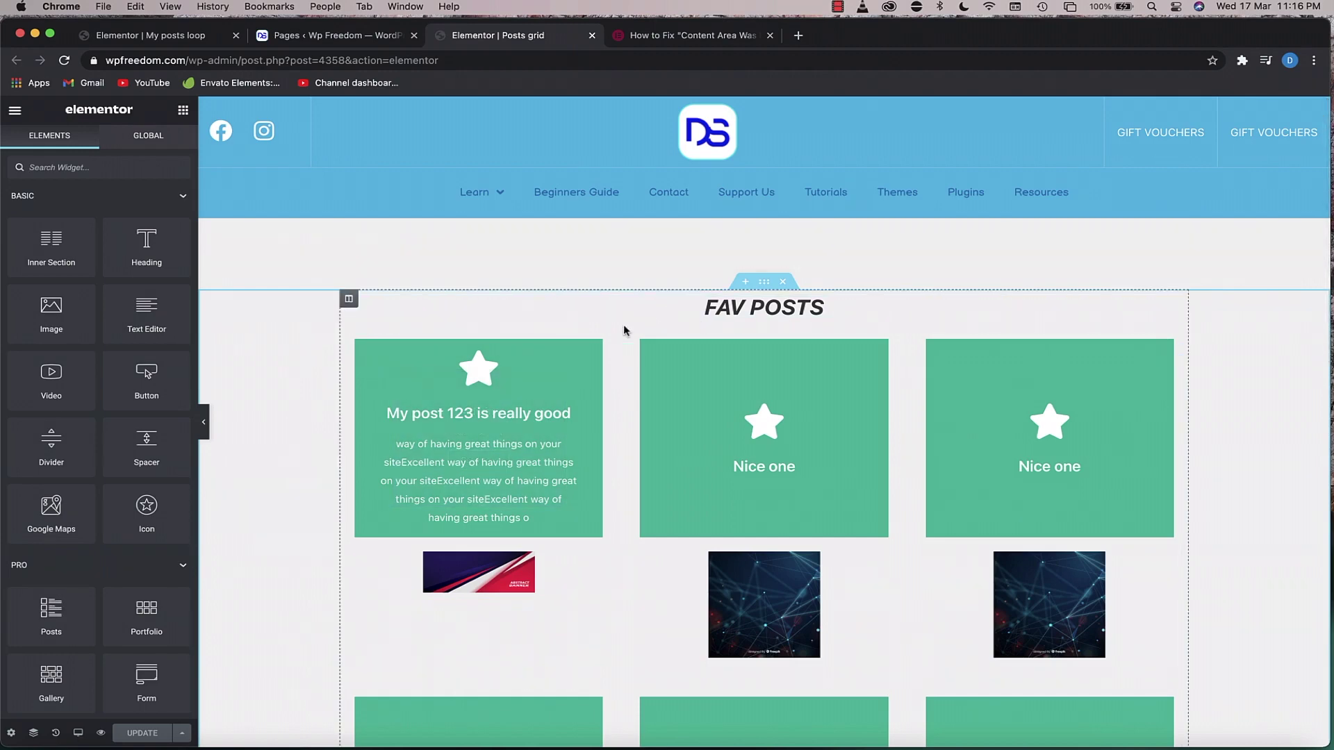
# Save the Posts grid widget as a global widget named 'Global posts grid'.
pyautogui.click(621, 396)
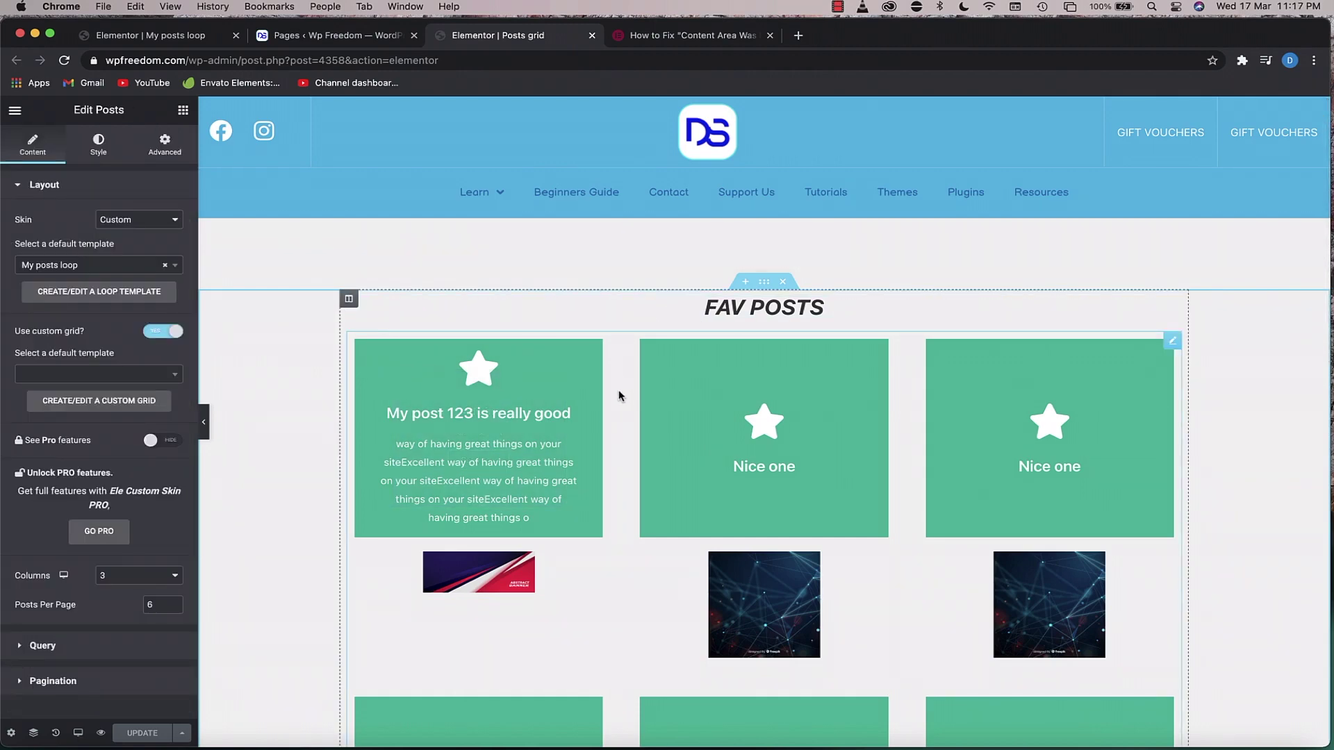
pyautogui.rightClick(620, 396)
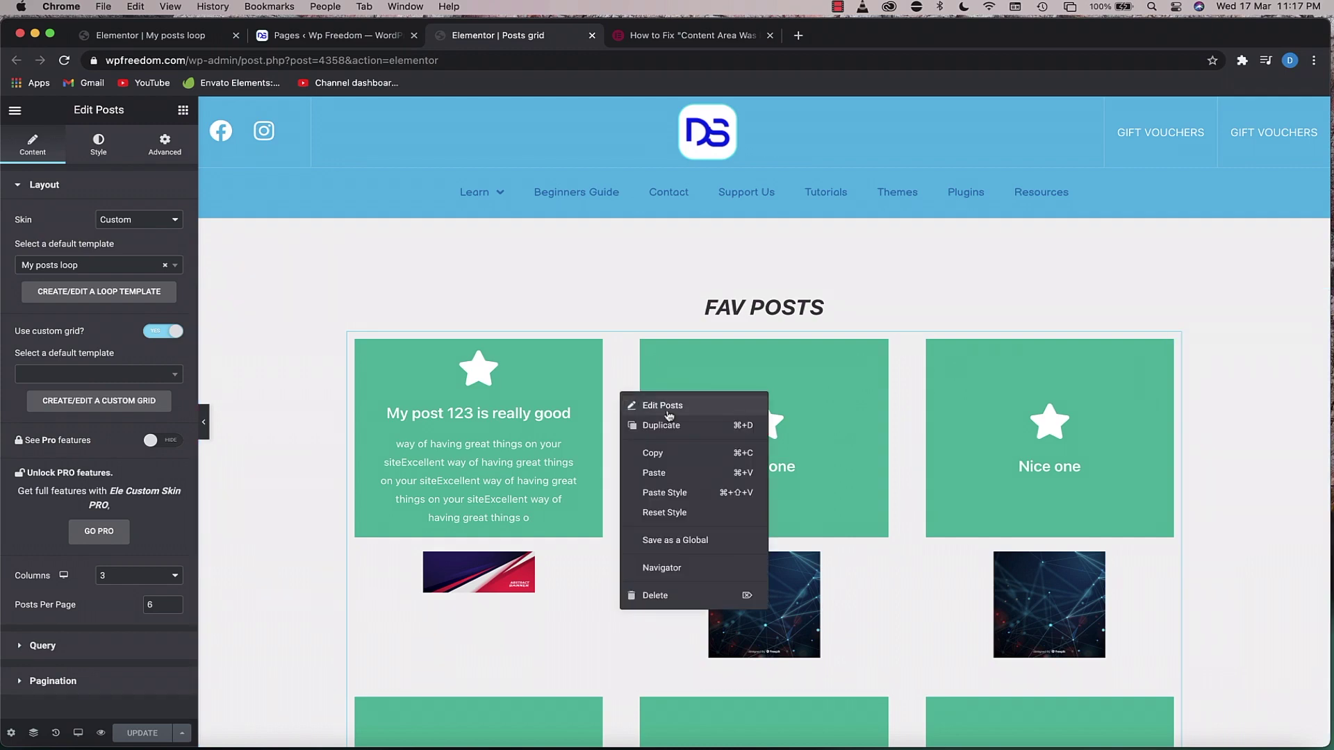
pyautogui.click(696, 541)
pyautogui.write('Global posts grid')
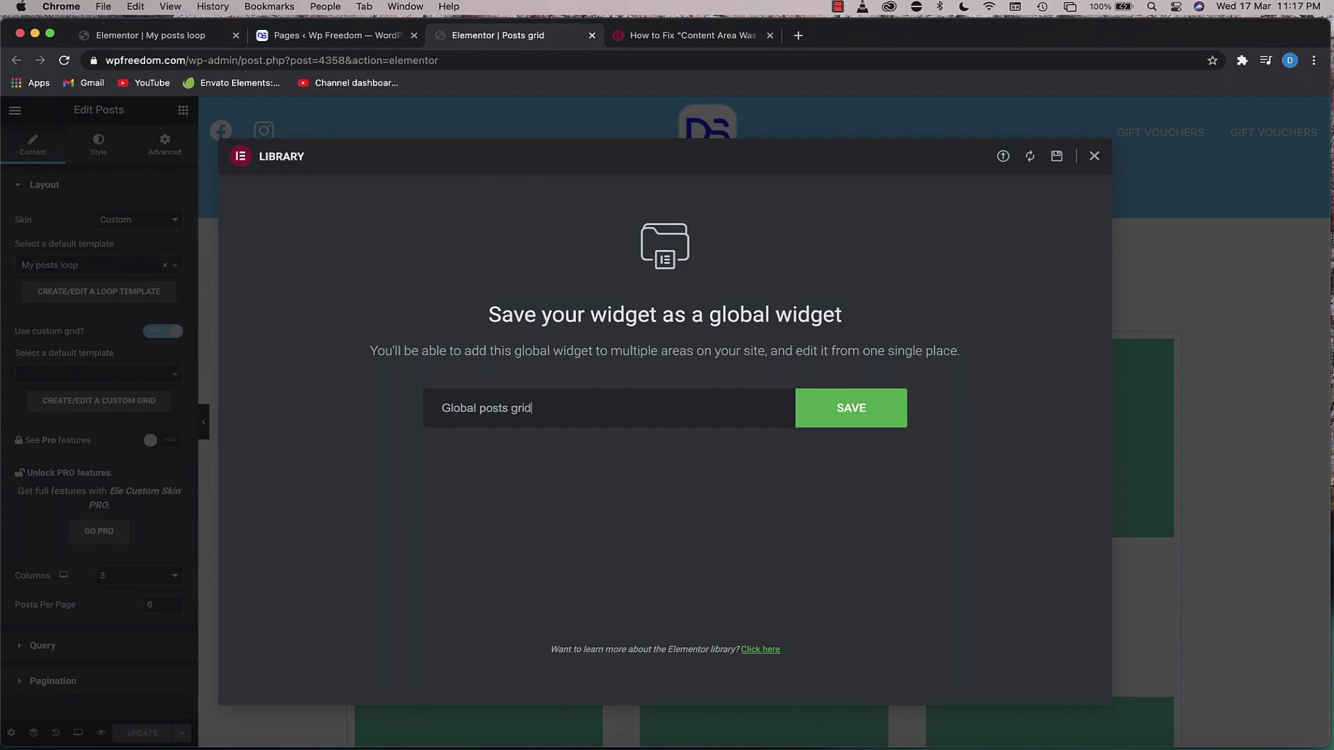
pyautogui.click(881, 406)
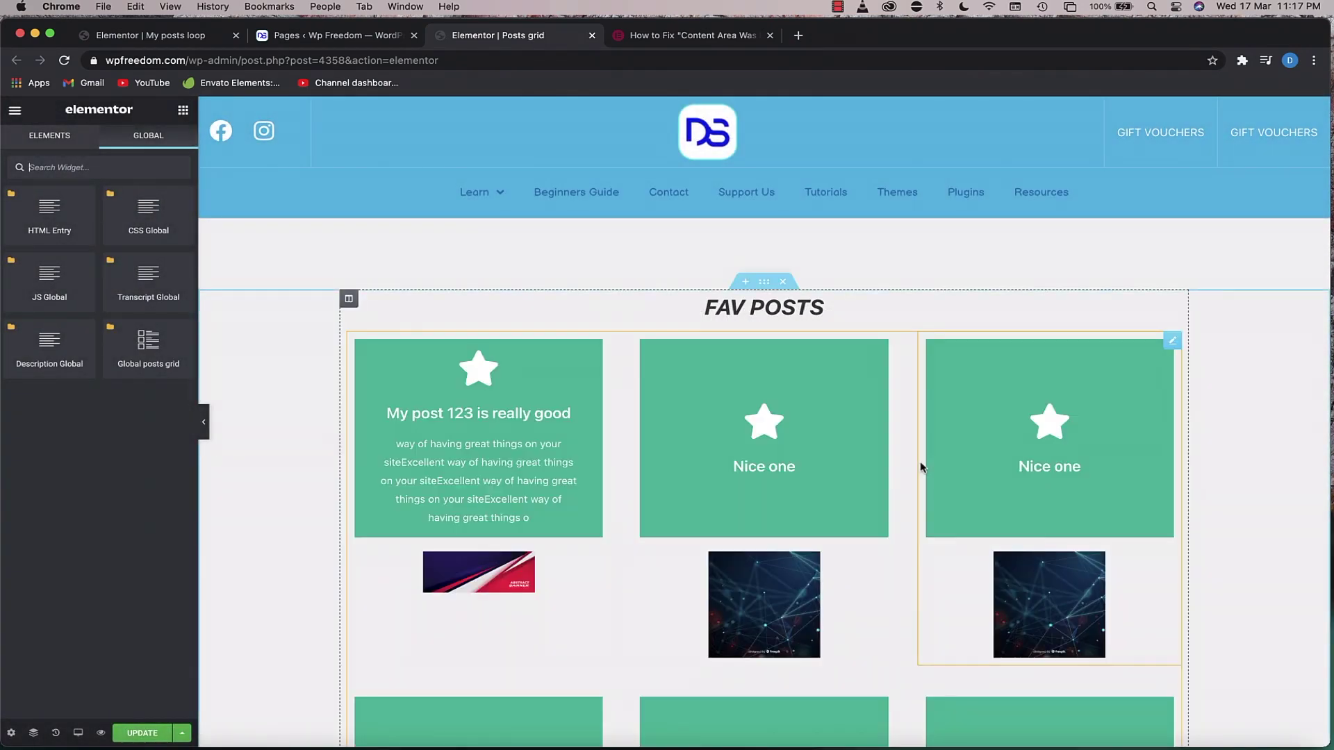
# Add a new page, Elementor #4430, and open it in the Elementor editor.
pyautogui.click(318, 38)
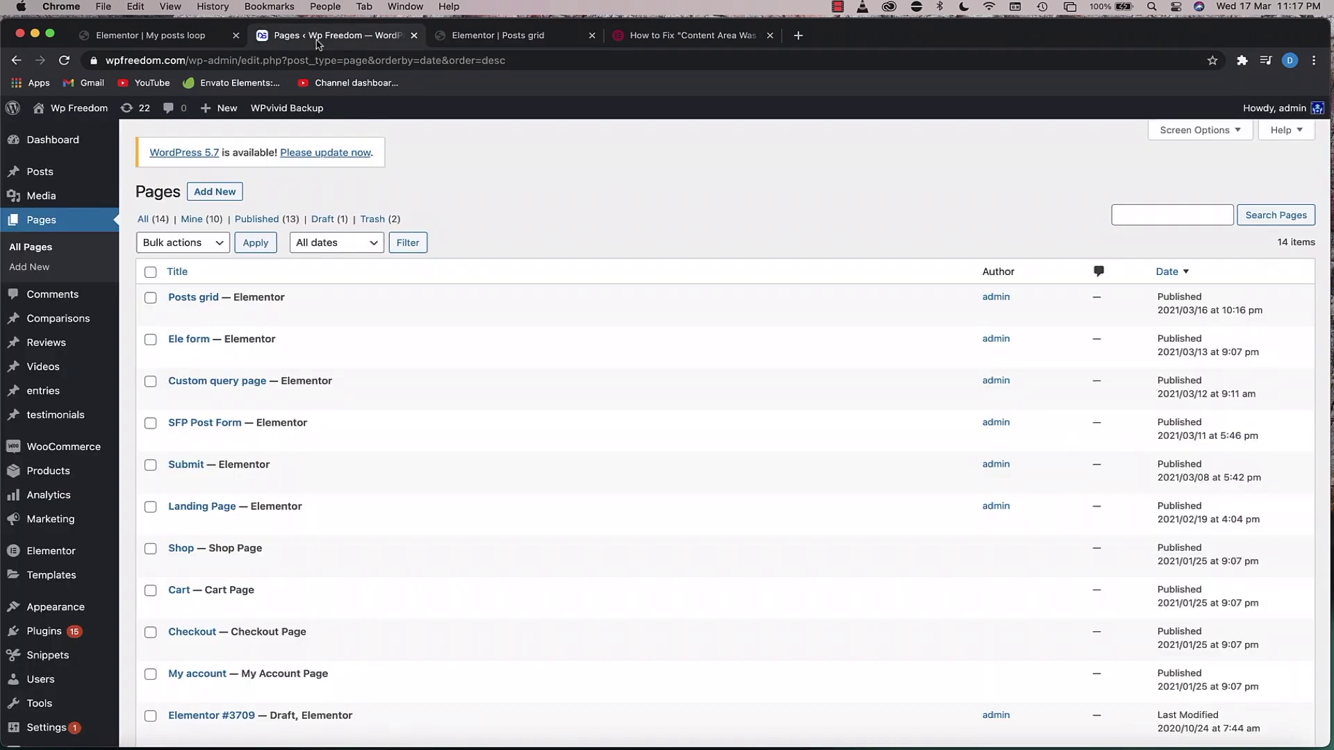
pyautogui.click(194, 199)
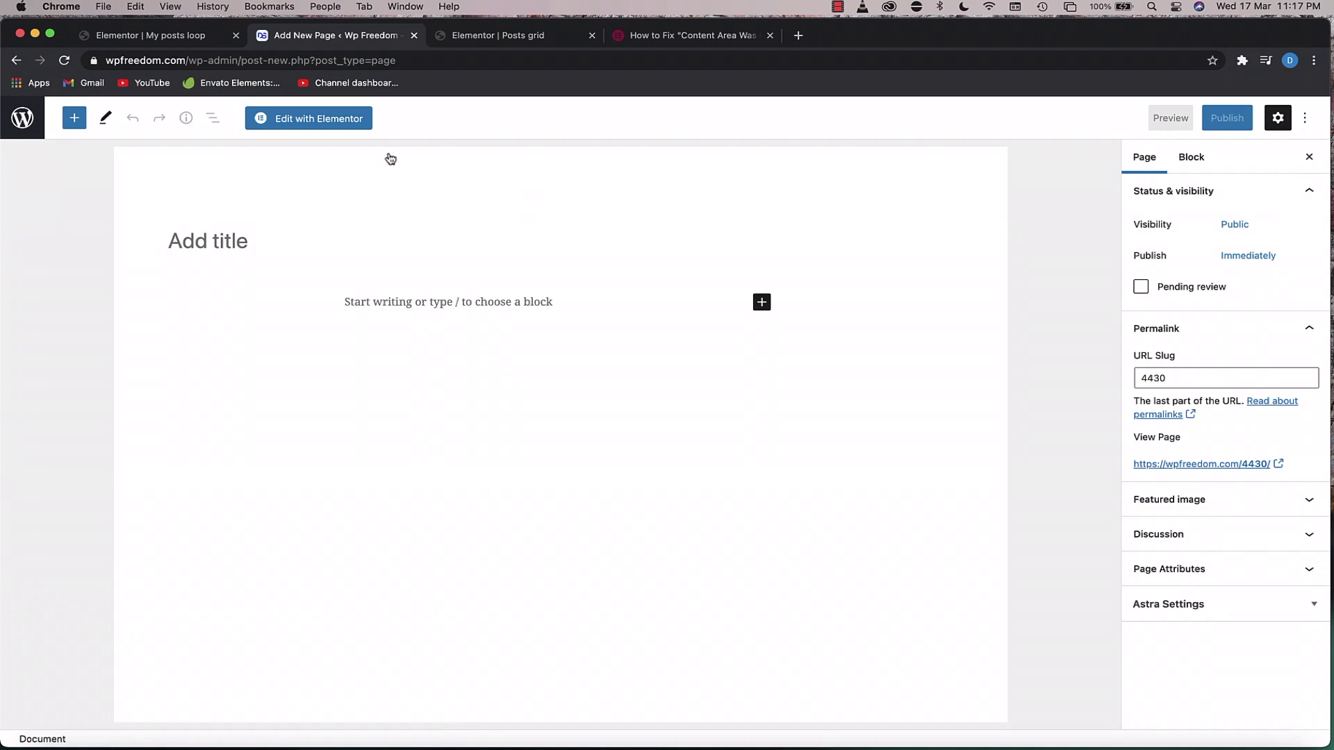
pyautogui.click(309, 118)
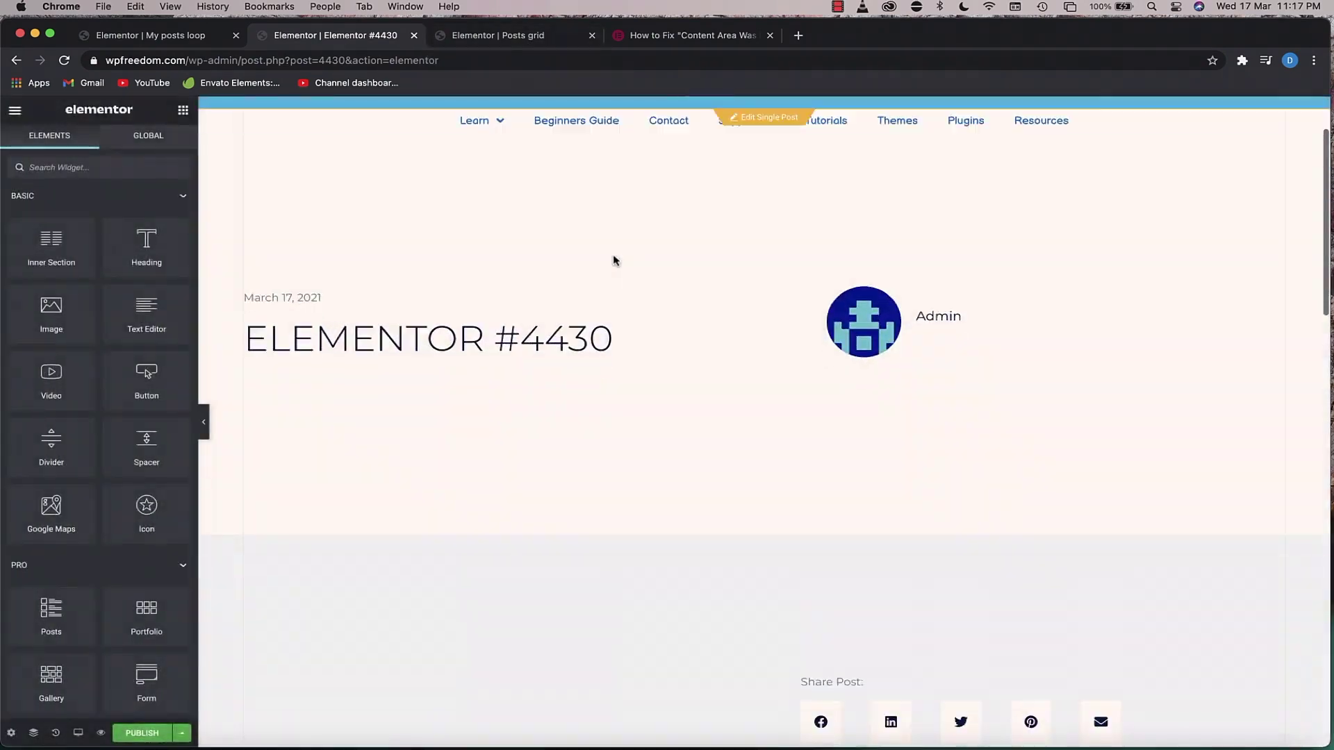
# Set the new page's Page Layout to Elementor Canvas.
pyautogui.scroll(-5, 615, 278)
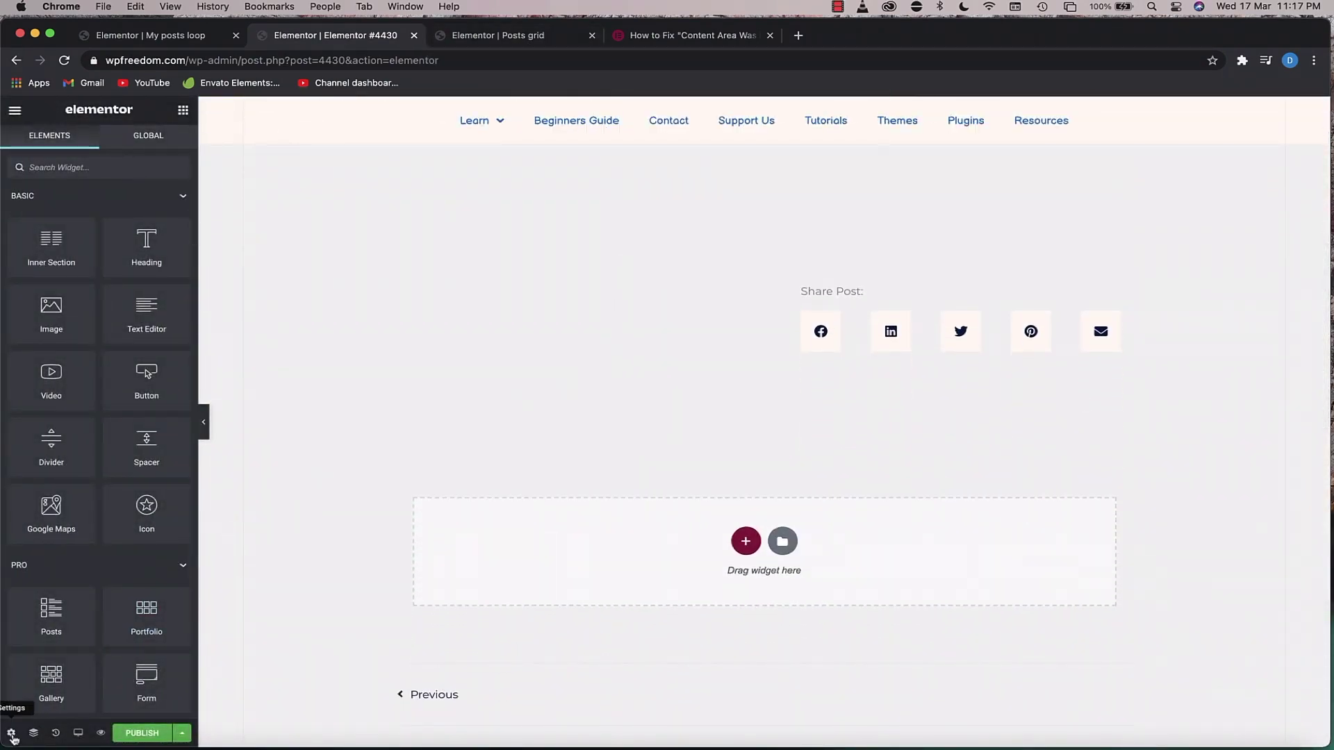
pyautogui.scroll(5, 684, 434)
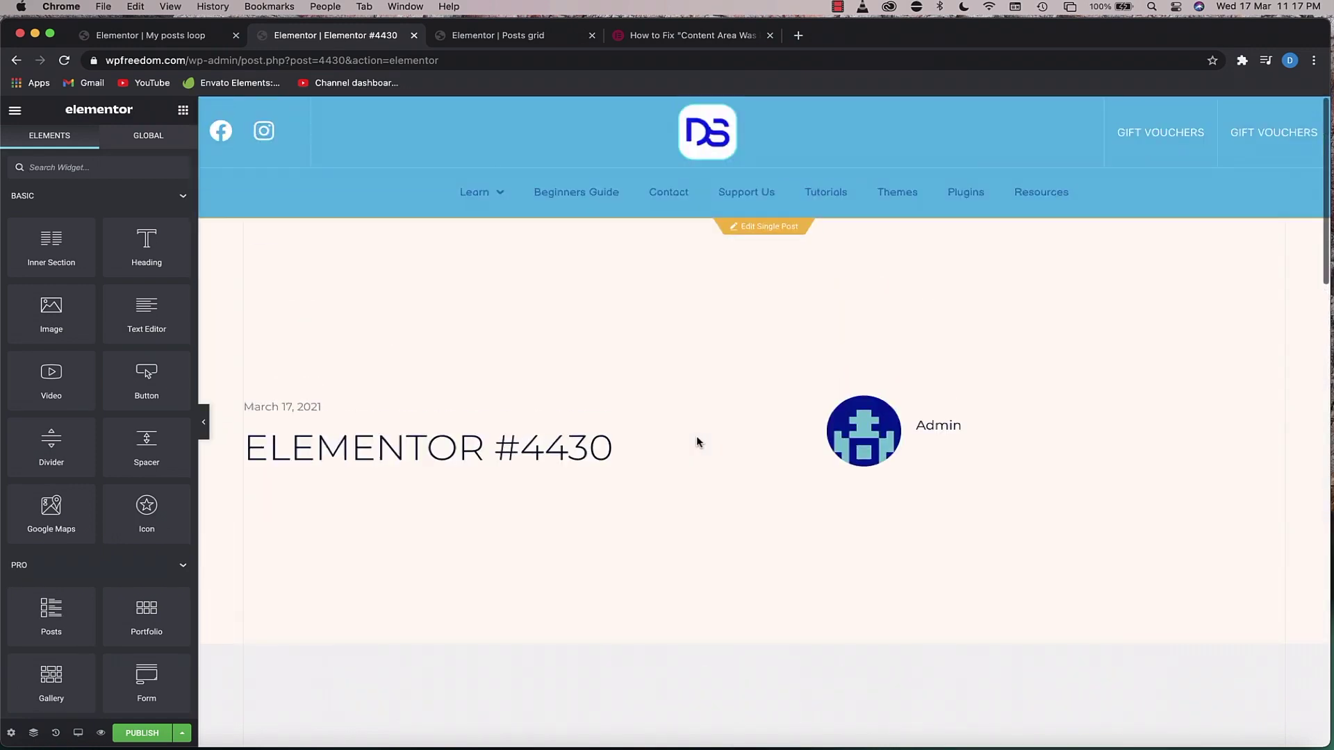
pyautogui.click(14, 734)
pyautogui.click(128, 445)
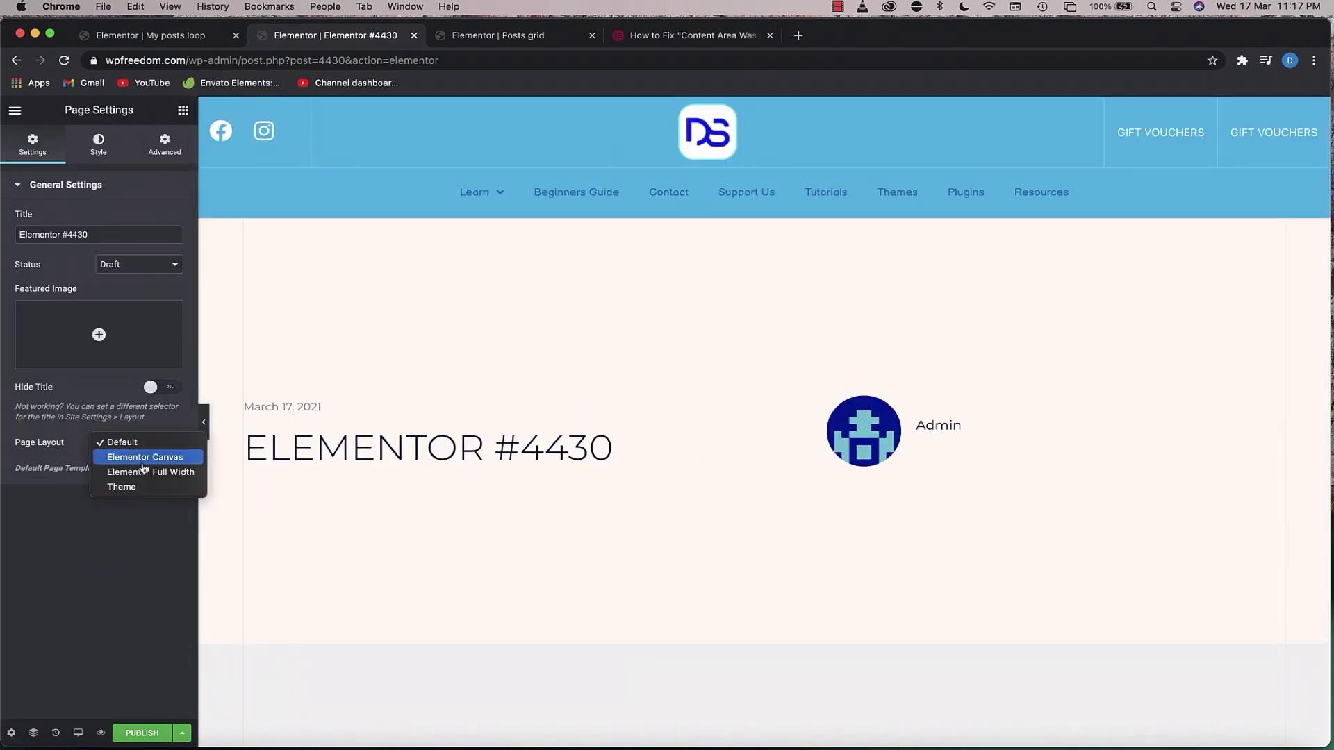
pyautogui.click(143, 458)
pyautogui.click(183, 111)
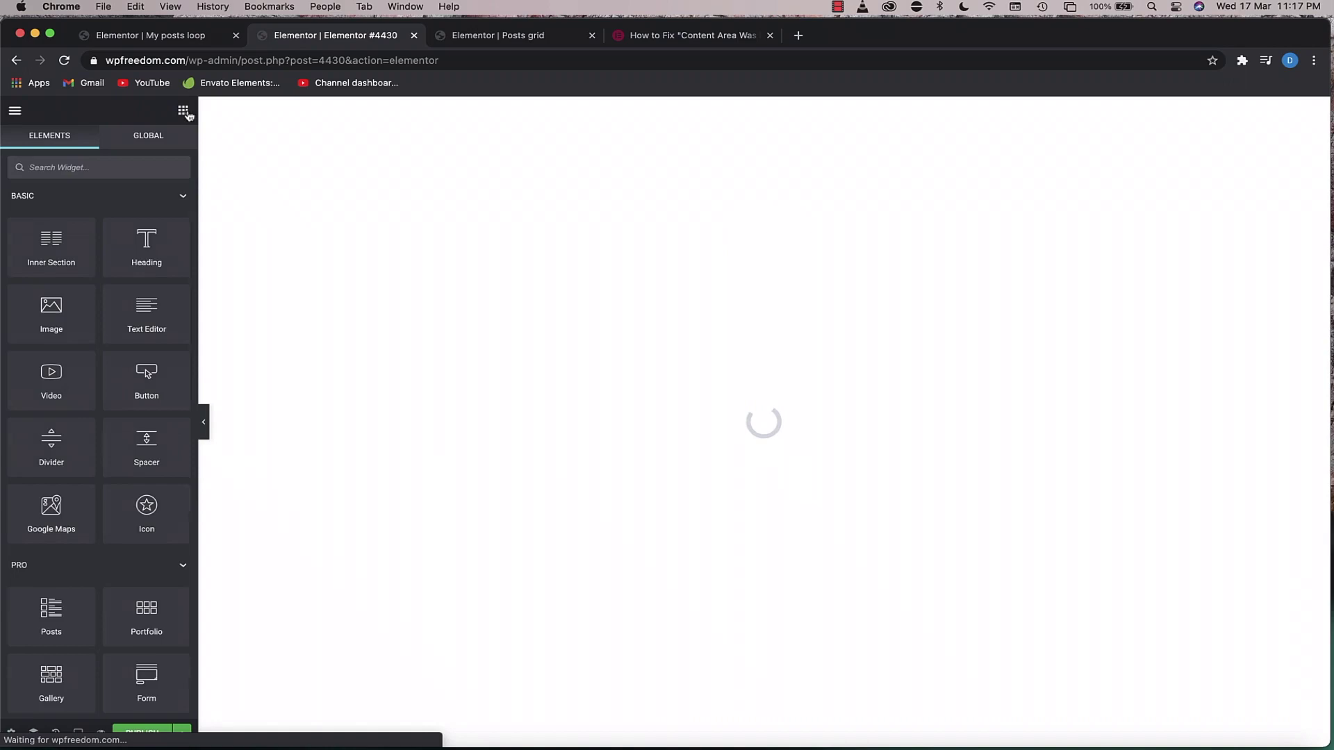
# Add Global posts grid with the My posts loop template, set Use custom grid to NO, and publish.
pyautogui.click(137, 140)
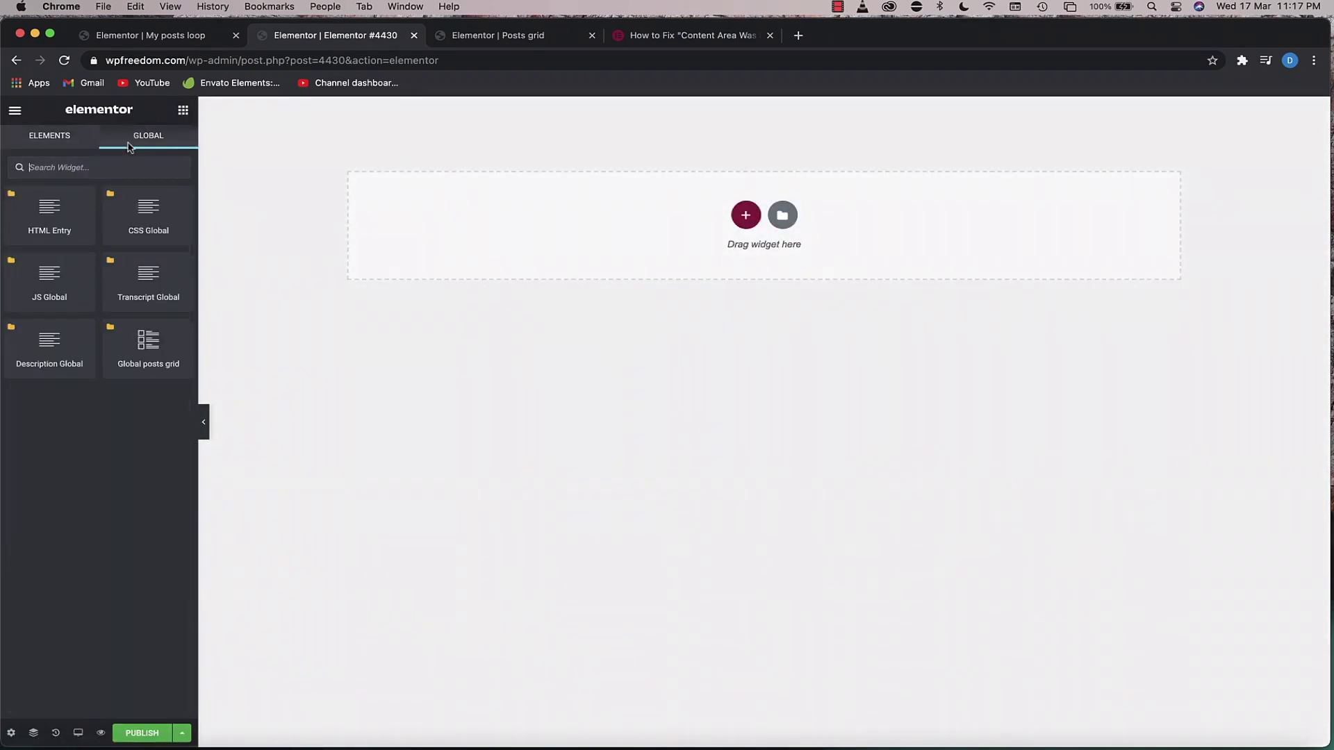
pyautogui.moveTo(146, 358); pyautogui.dragTo(640, 214)
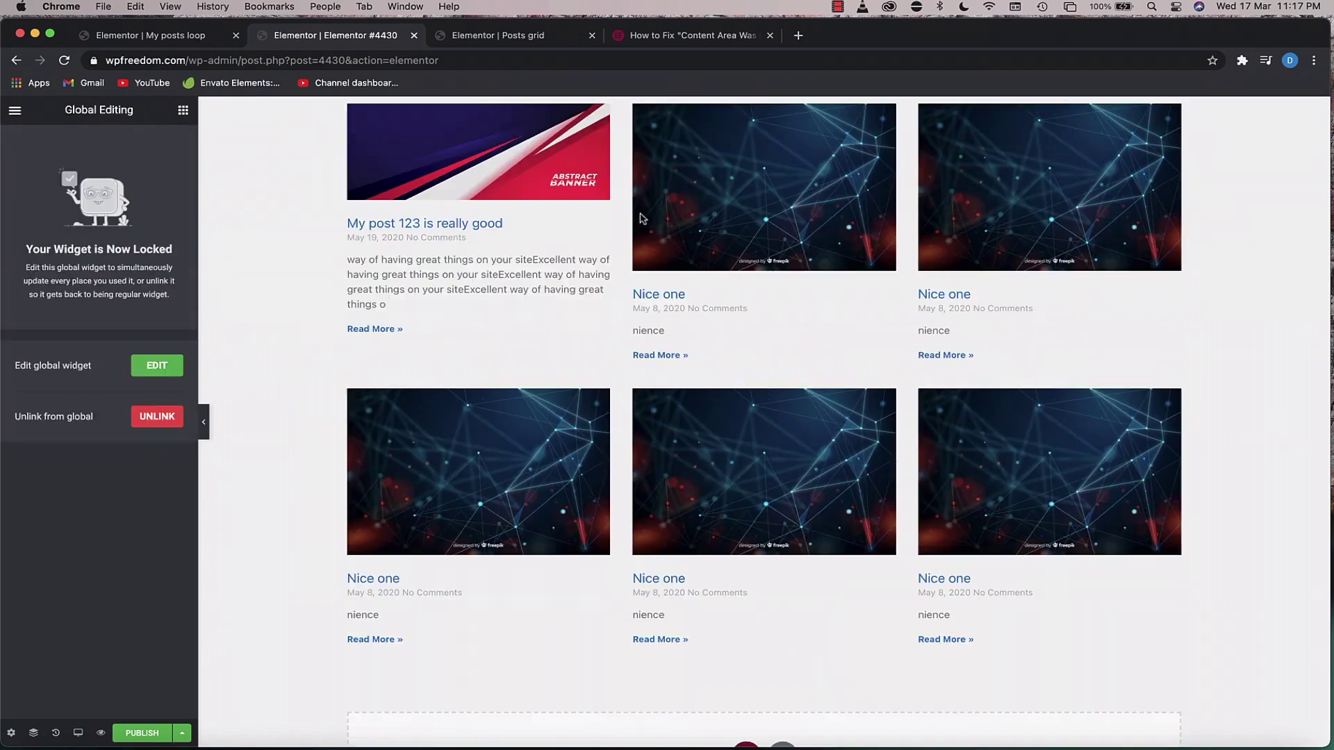
pyautogui.moveTo(654, 384)
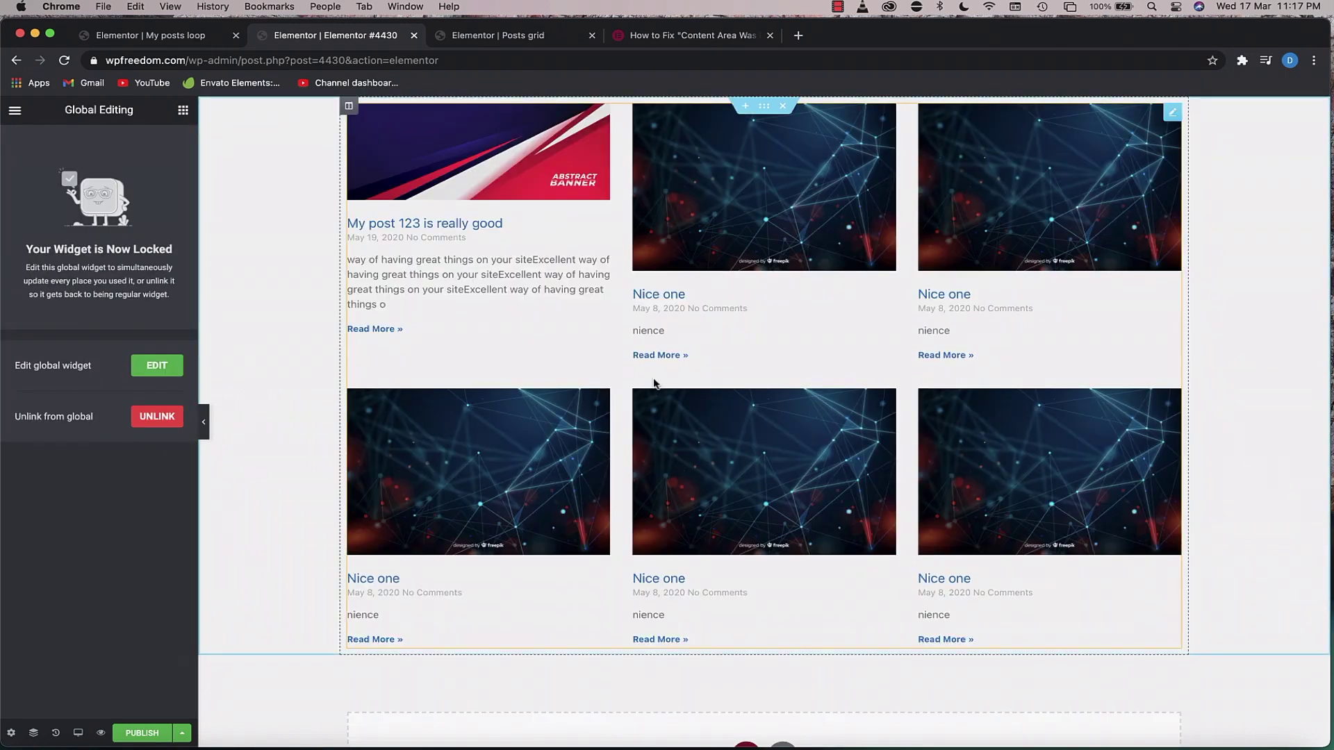
pyautogui.click(157, 366)
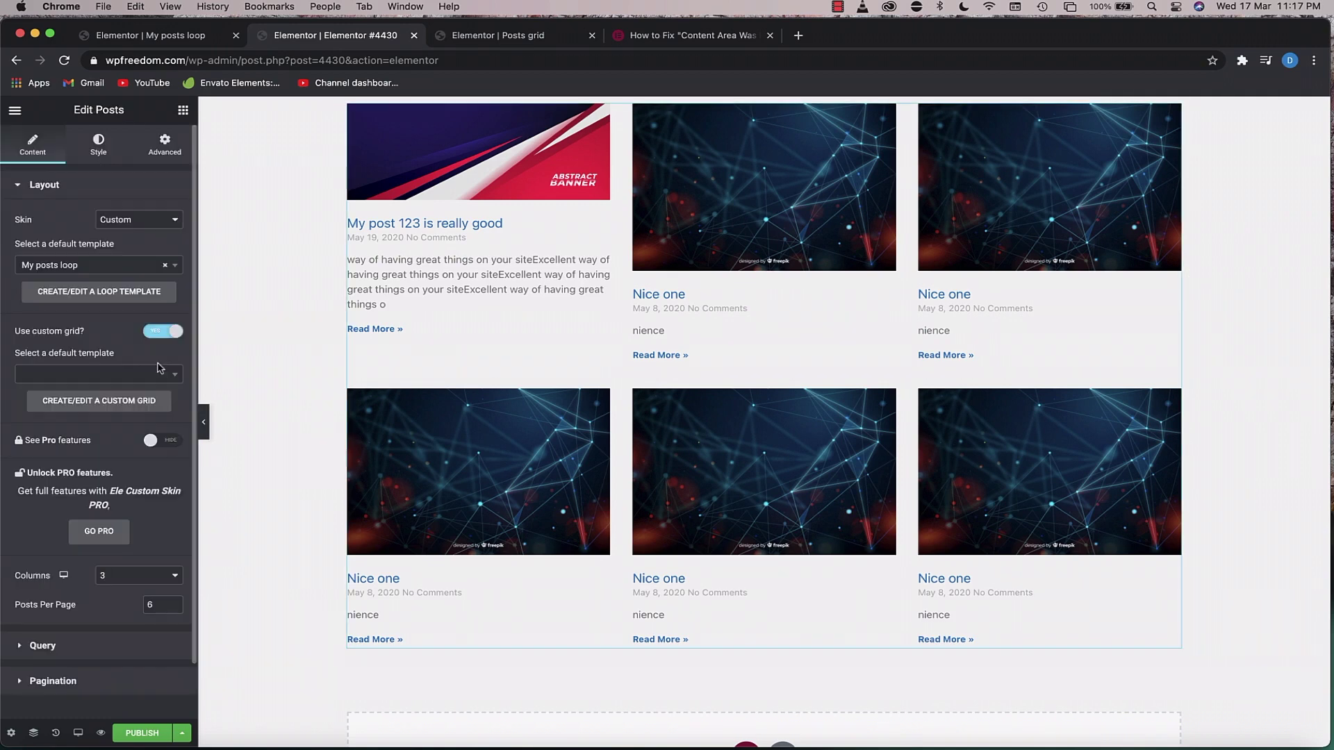
pyautogui.click(115, 269)
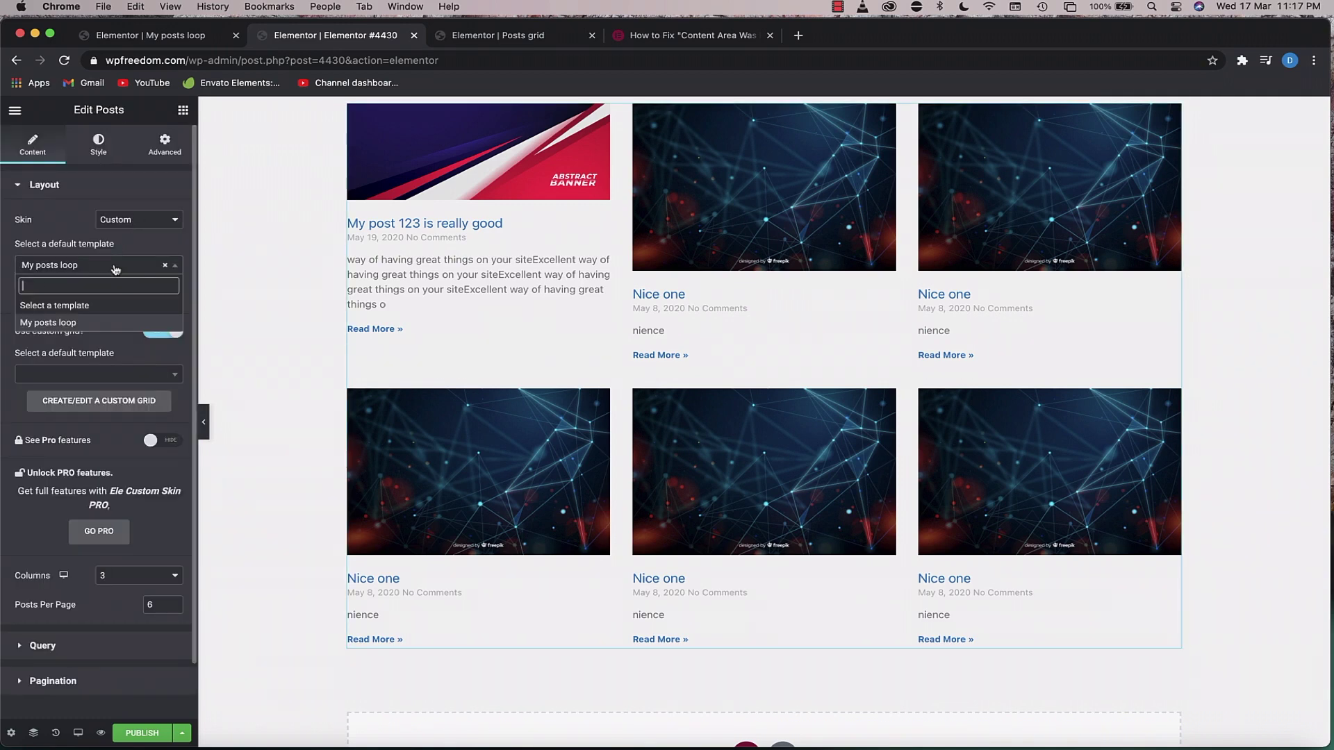
pyautogui.click(79, 322)
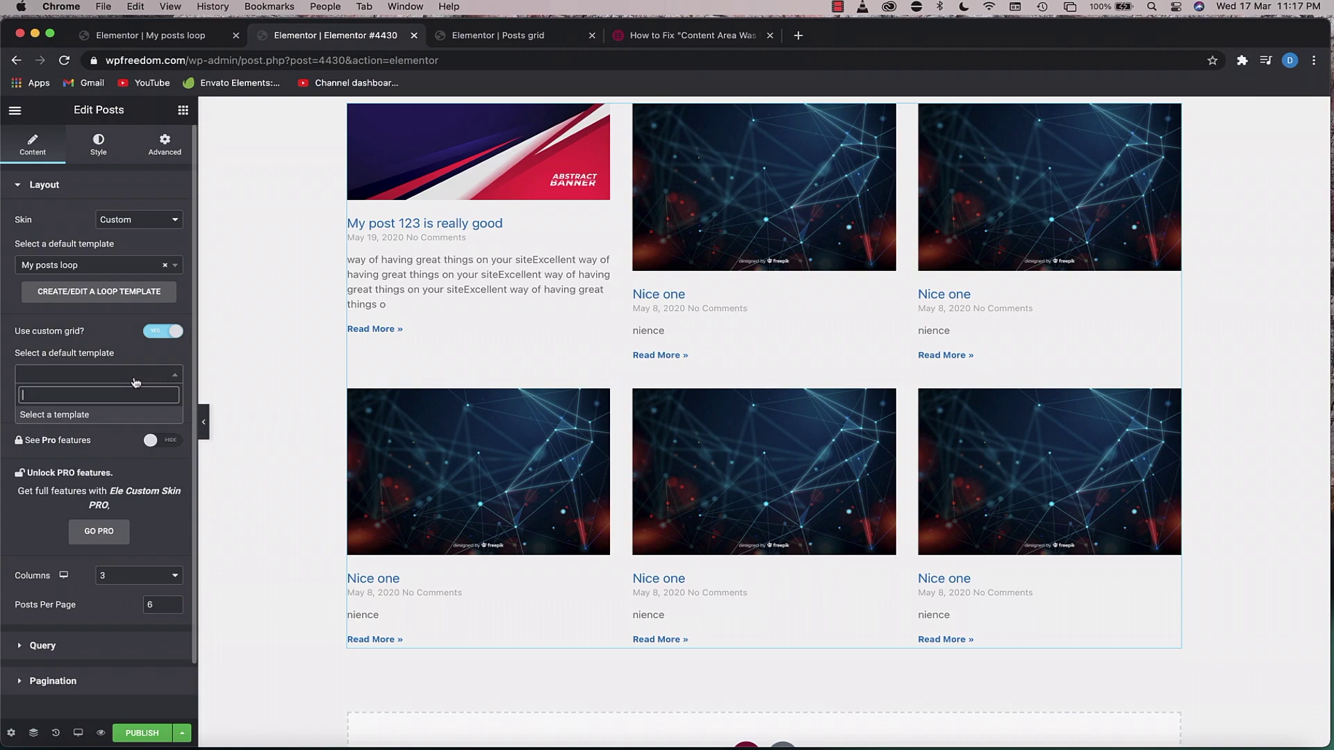
pyautogui.click(177, 336)
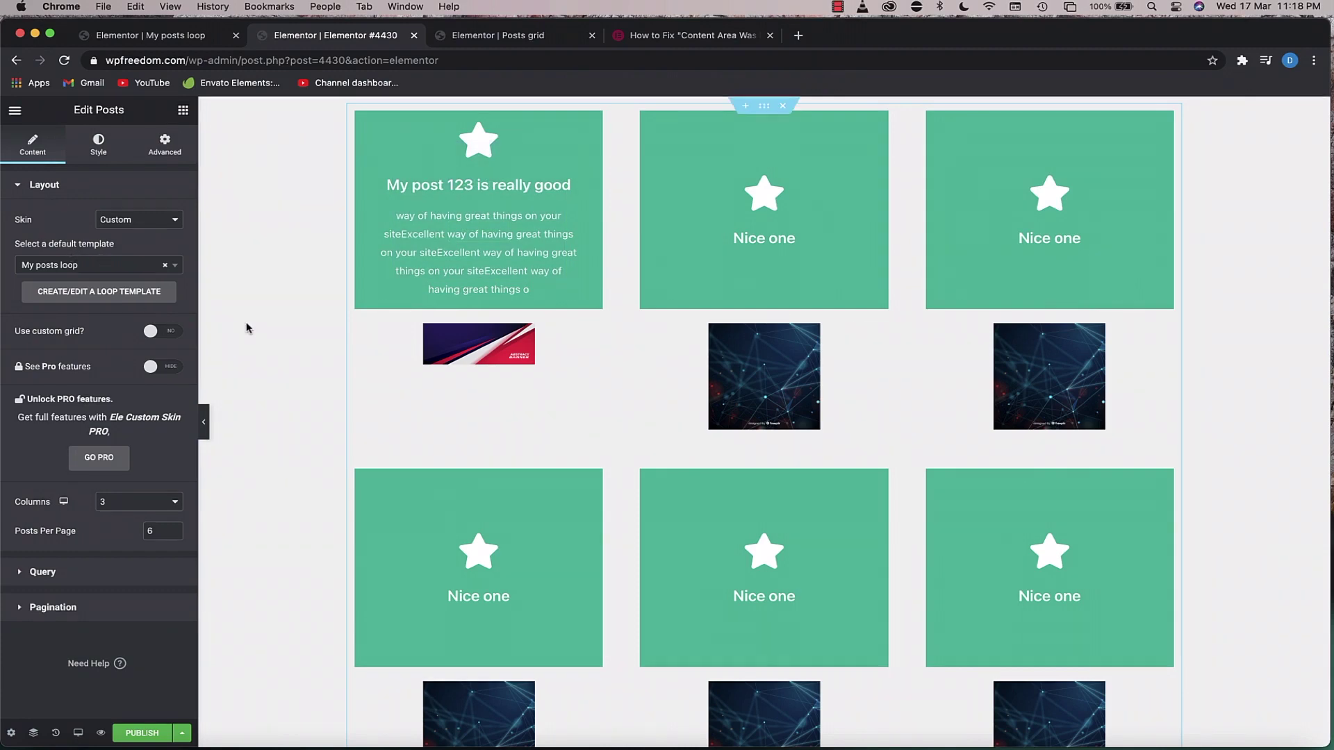
pyautogui.click(141, 732)
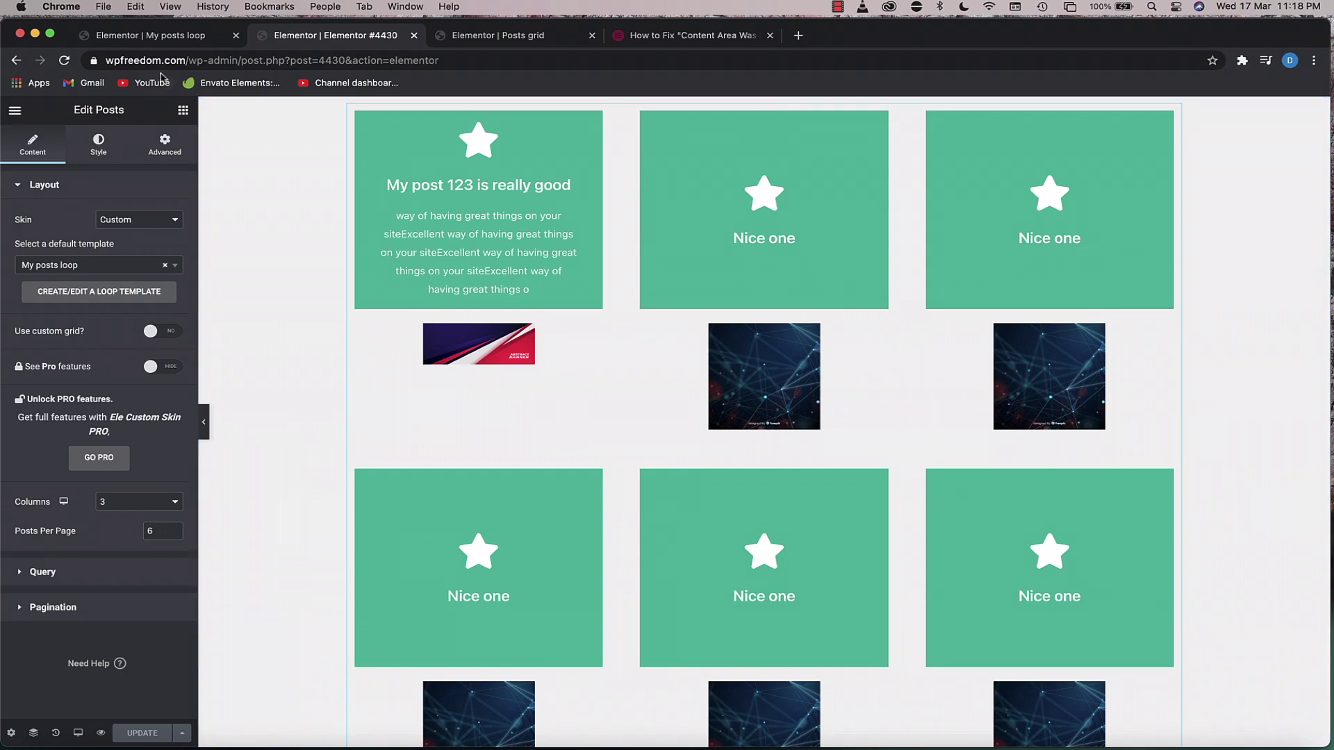
pyautogui.click(146, 34)
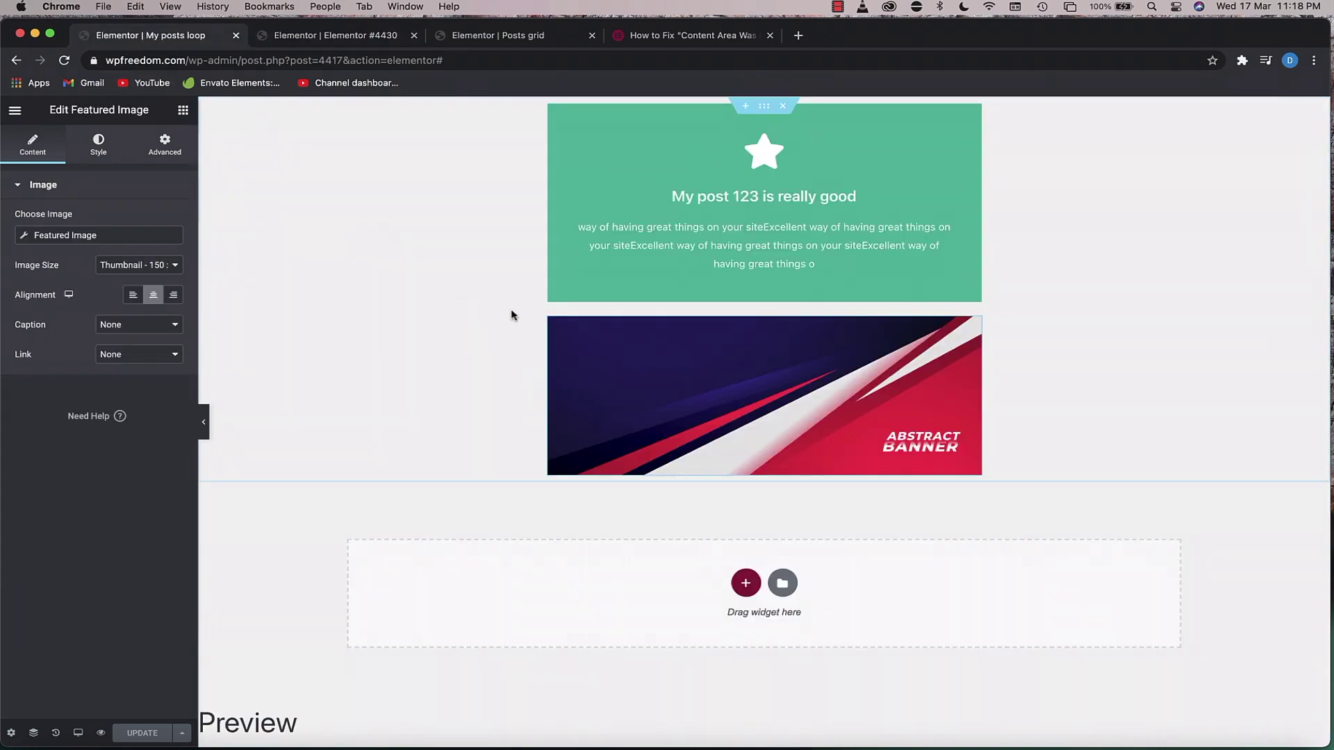
pyautogui.click(965, 115)
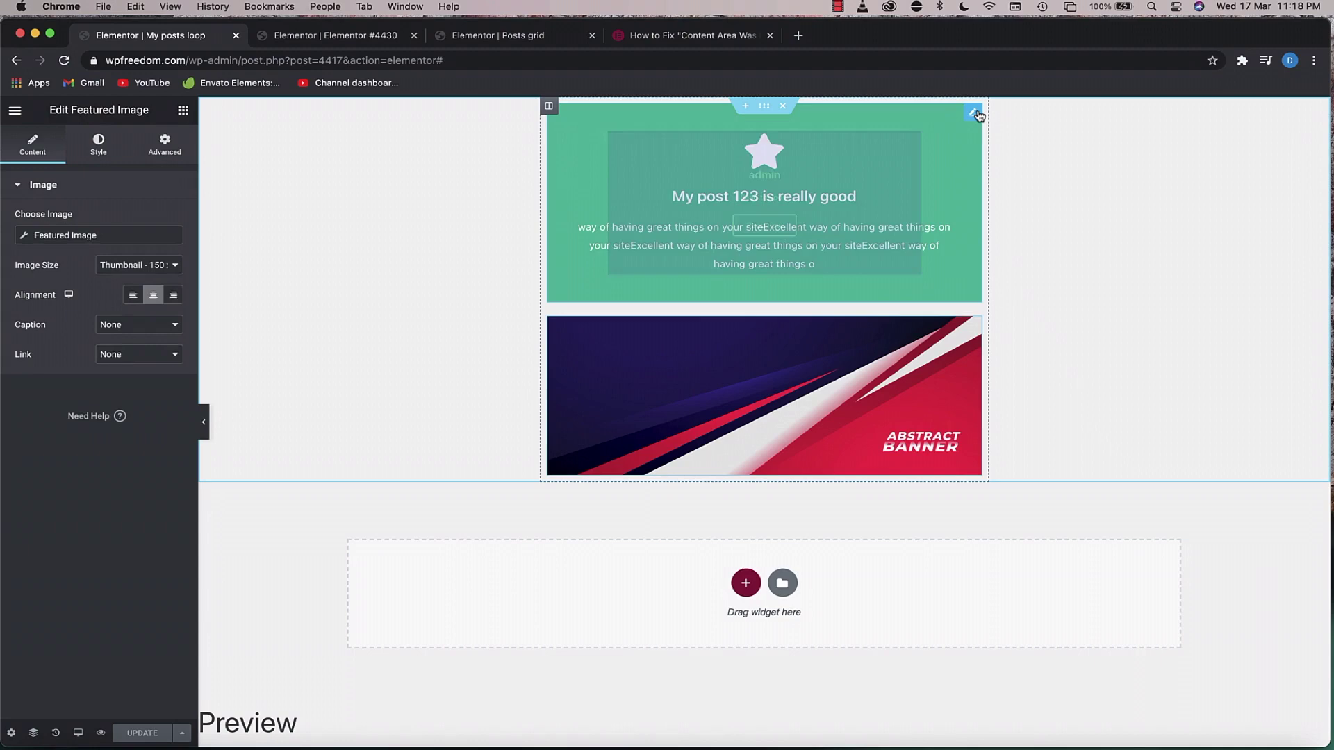
pyautogui.click(333, 35)
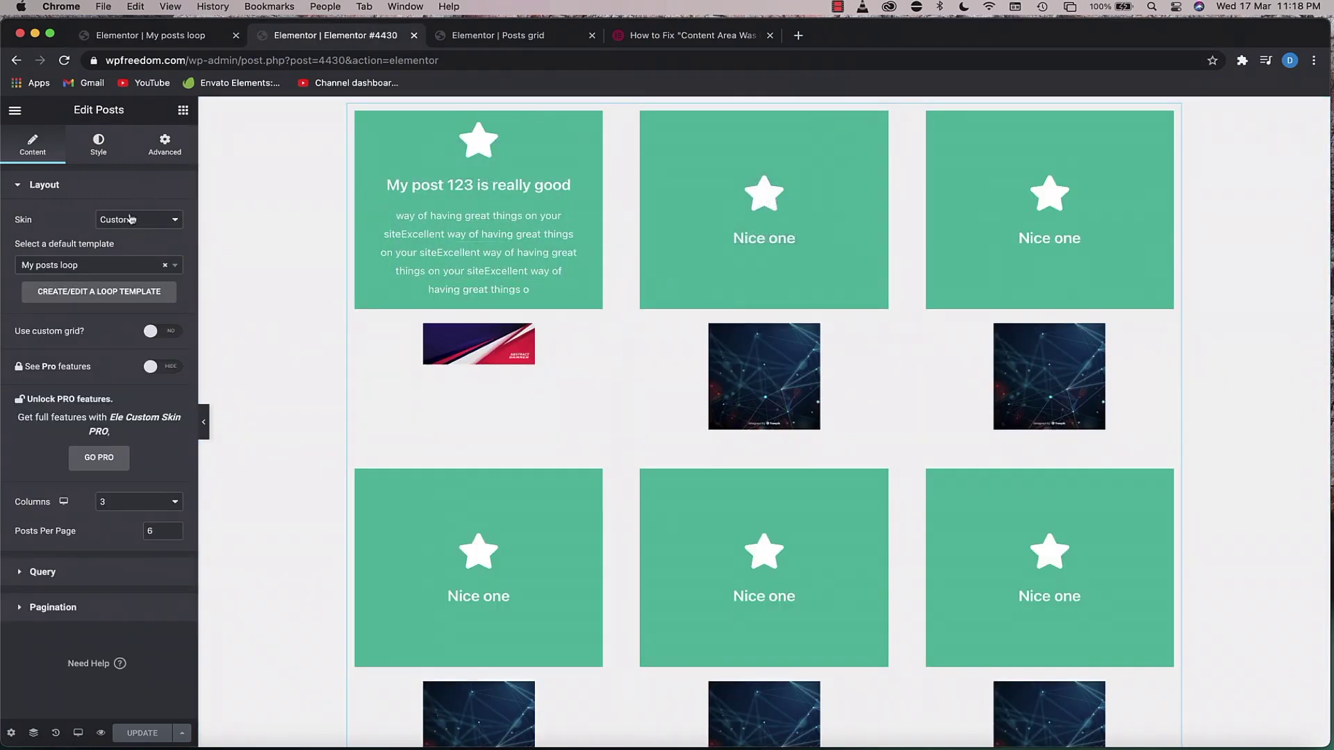
pyautogui.click(131, 218)
pyautogui.click(130, 219)
pyautogui.click(82, 575)
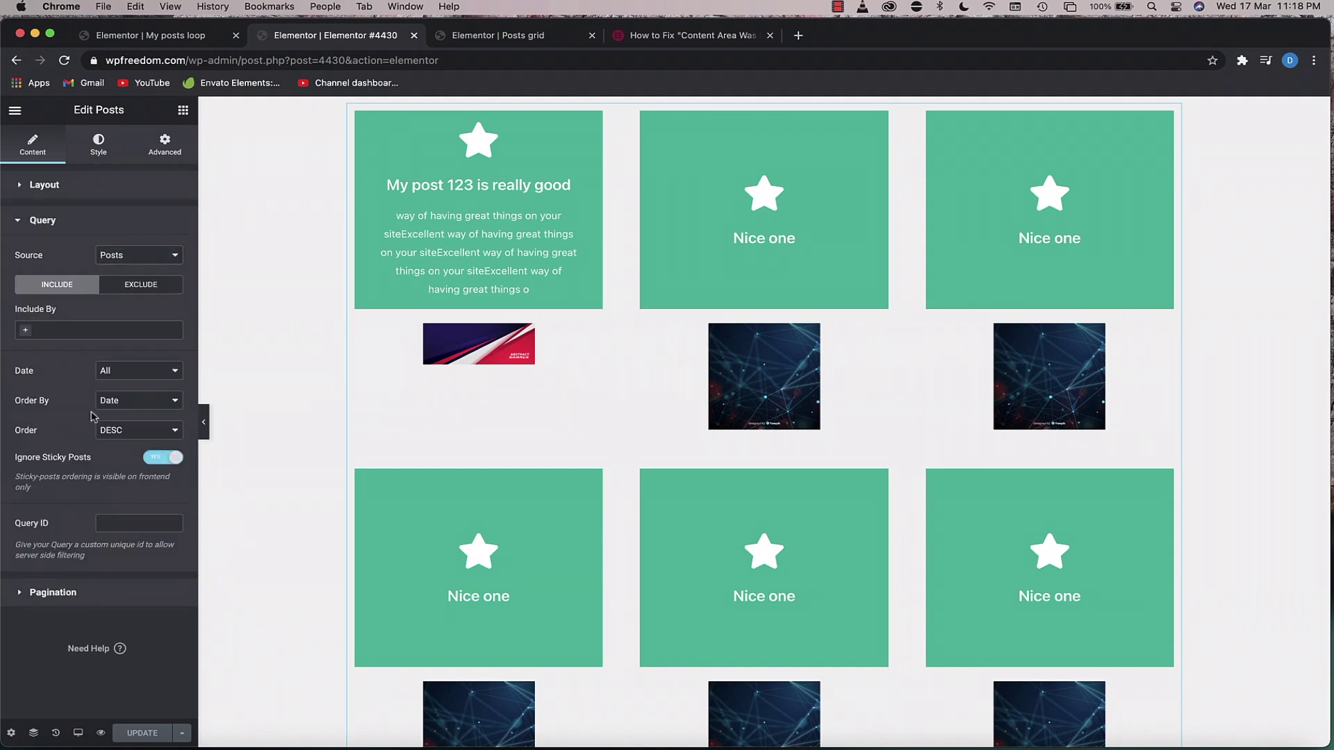
pyautogui.click(121, 257)
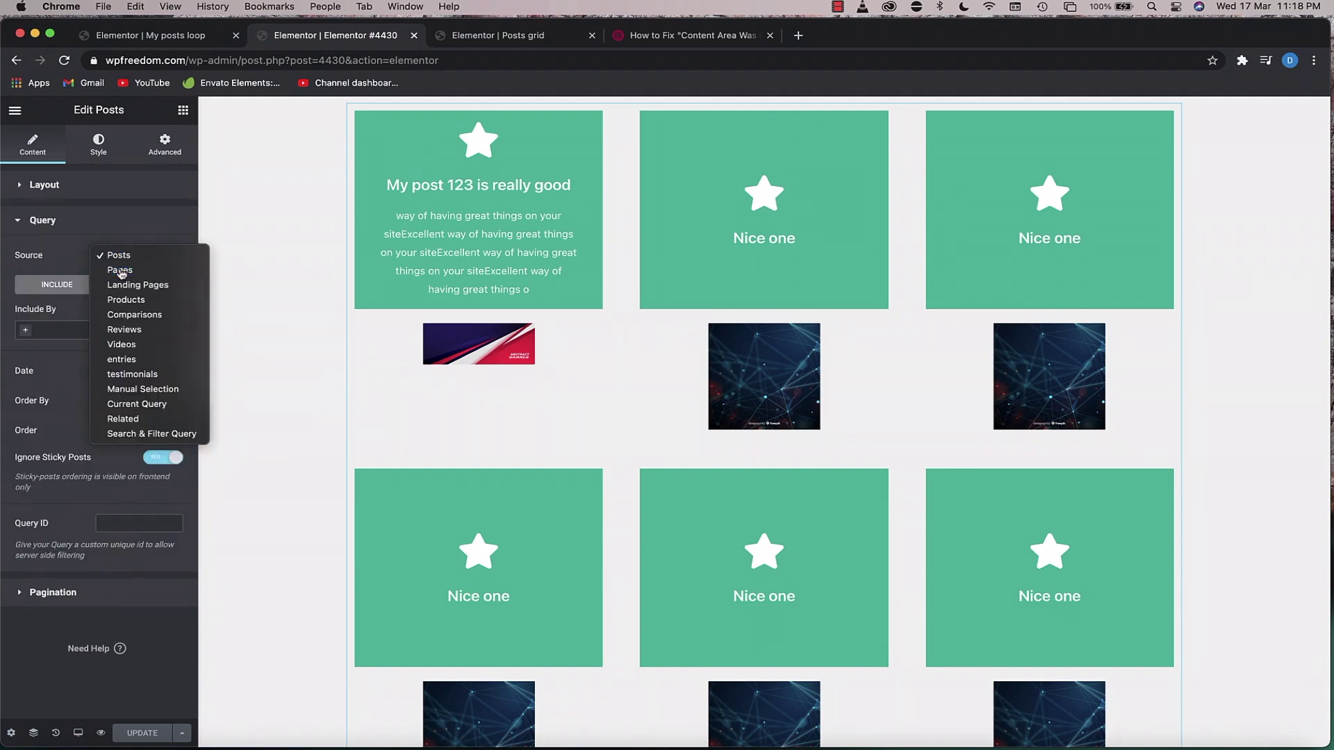
pyautogui.click(121, 270)
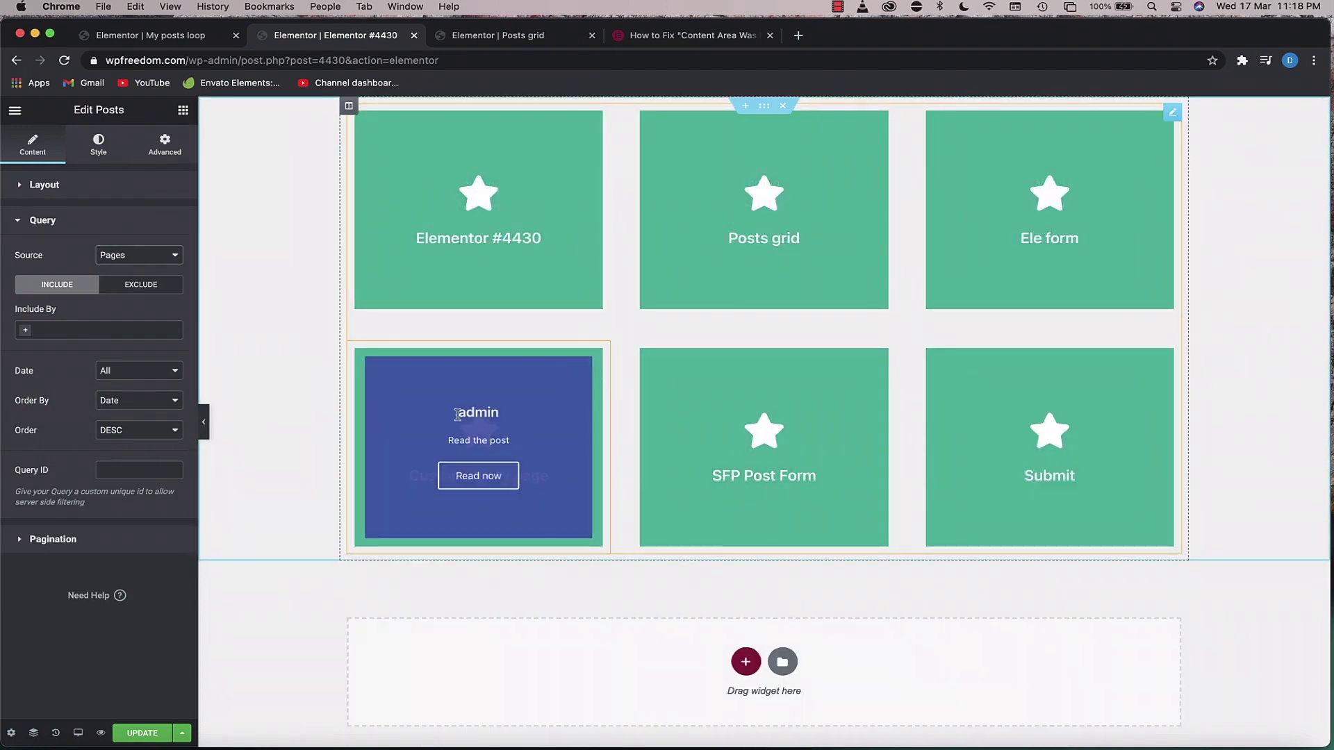
pyautogui.click(124, 255)
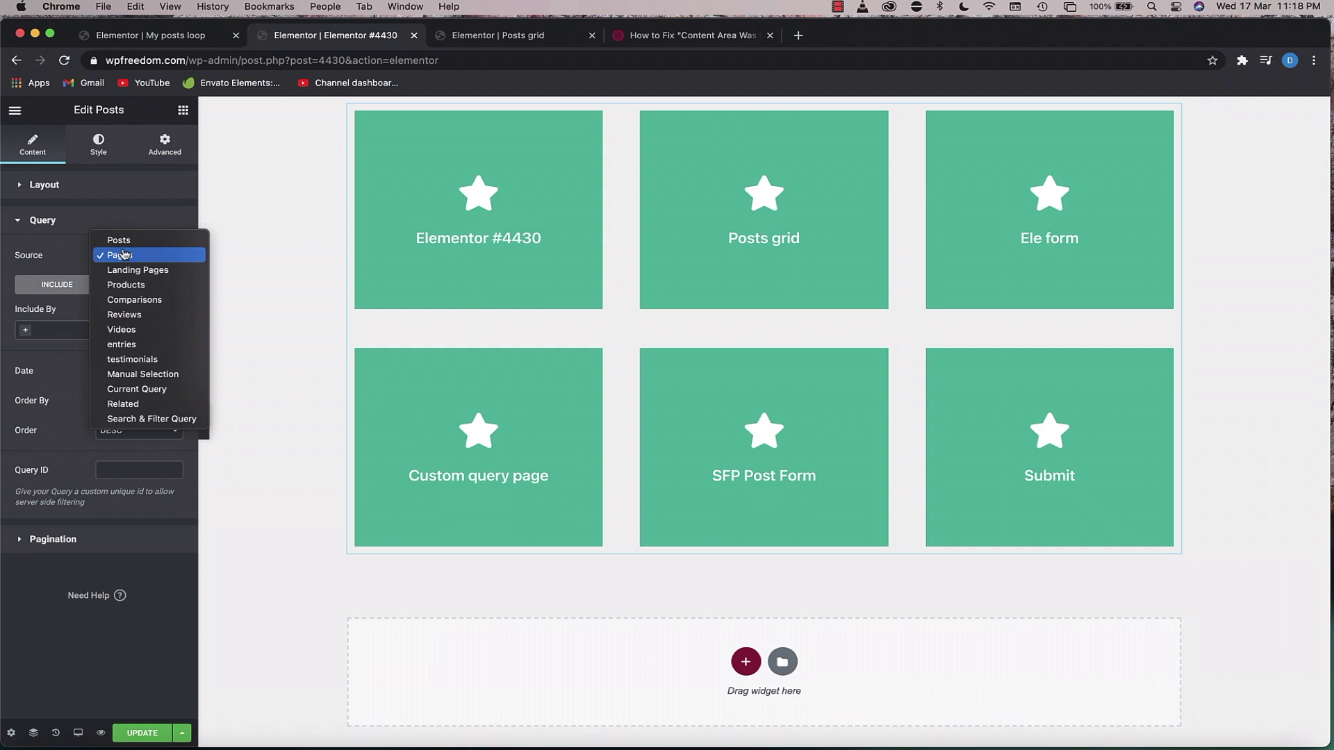
pyautogui.click(119, 240)
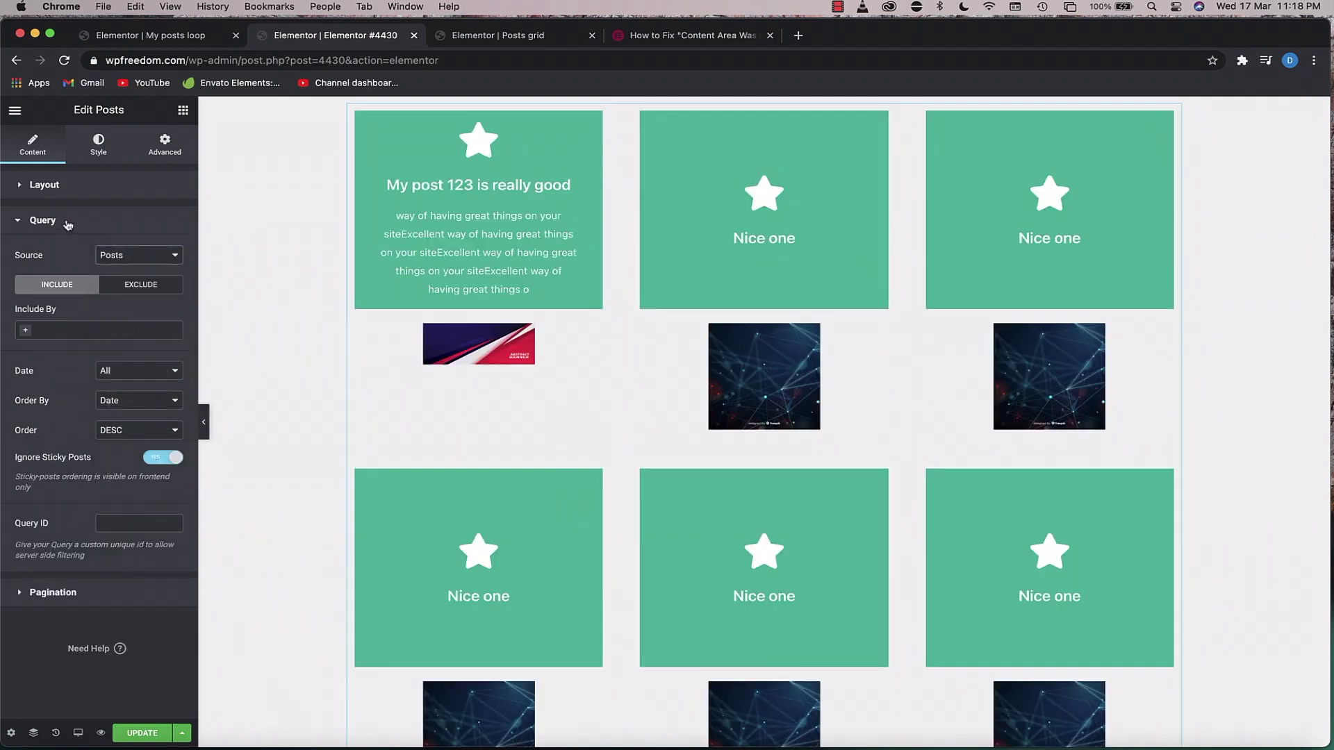
pyautogui.click(67, 224)
pyautogui.moveTo(764, 416)
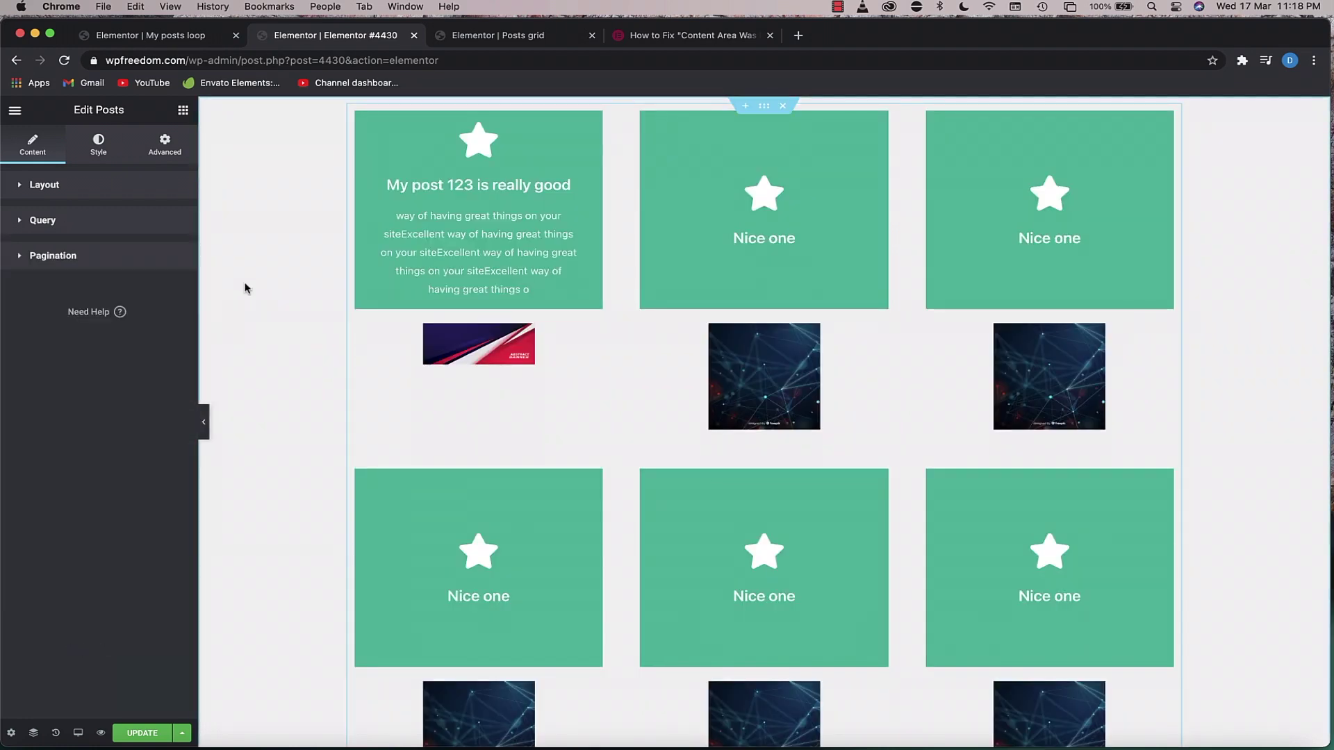